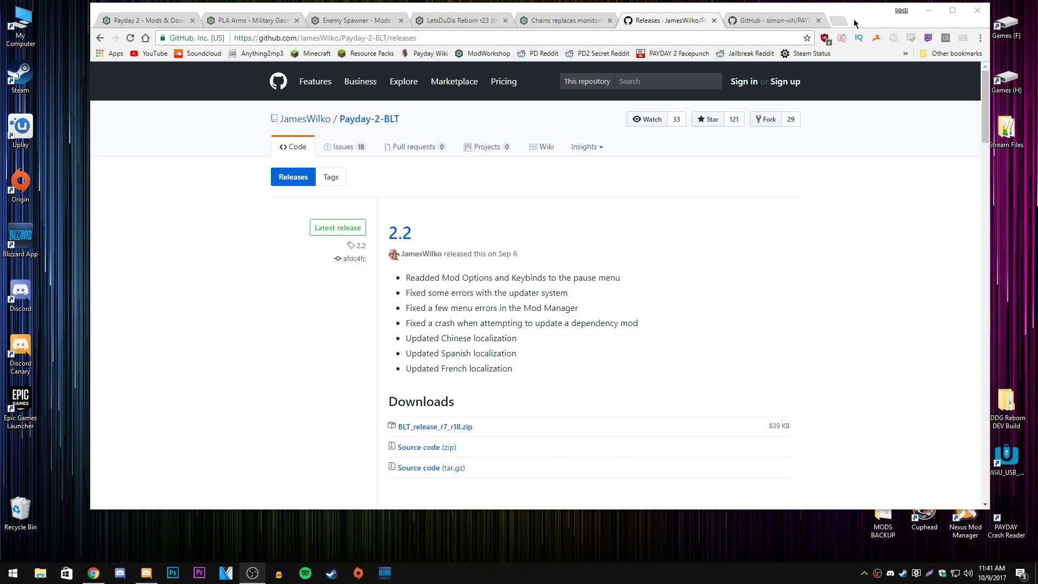
Step: Look through the open mod pages for Chains replaces monitors v2, LetsDuDis Reborn r23, Enemy Spawner and PLA Arms - Military Gasmask
click(776, 20)
click(662, 20)
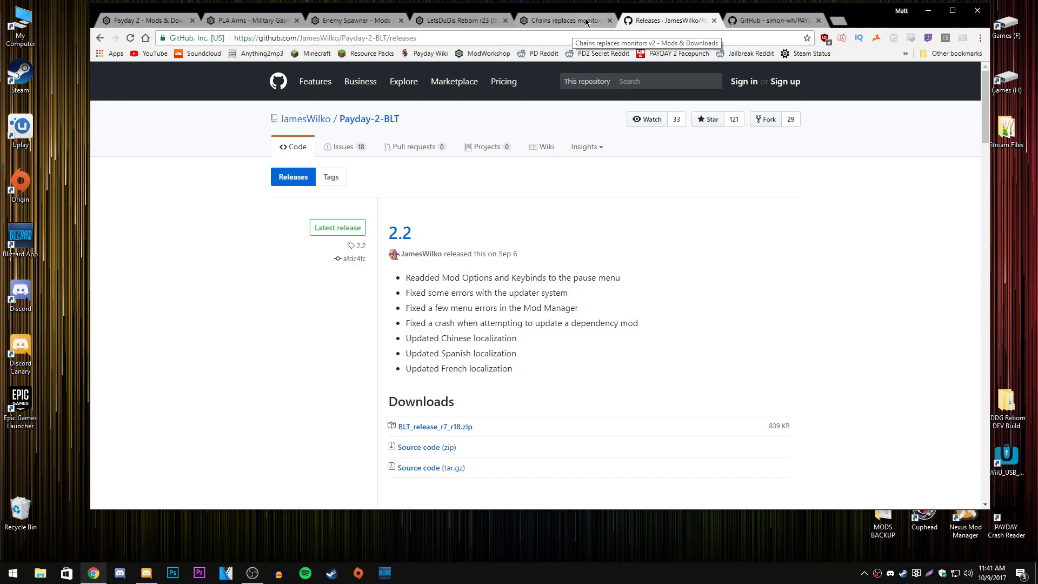
click(588, 22)
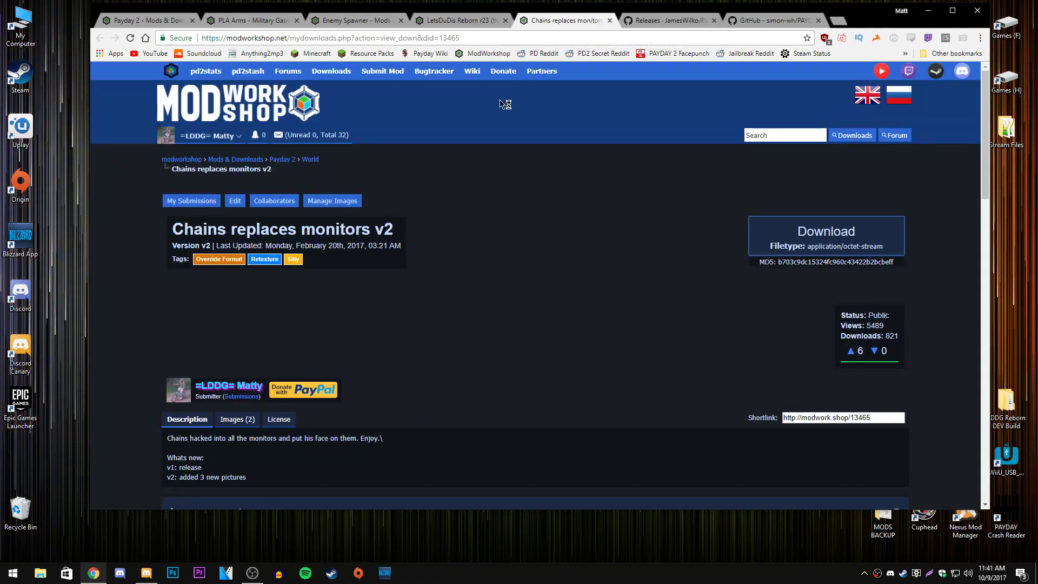
scroll(475, 132, down, 7)
click(480, 22)
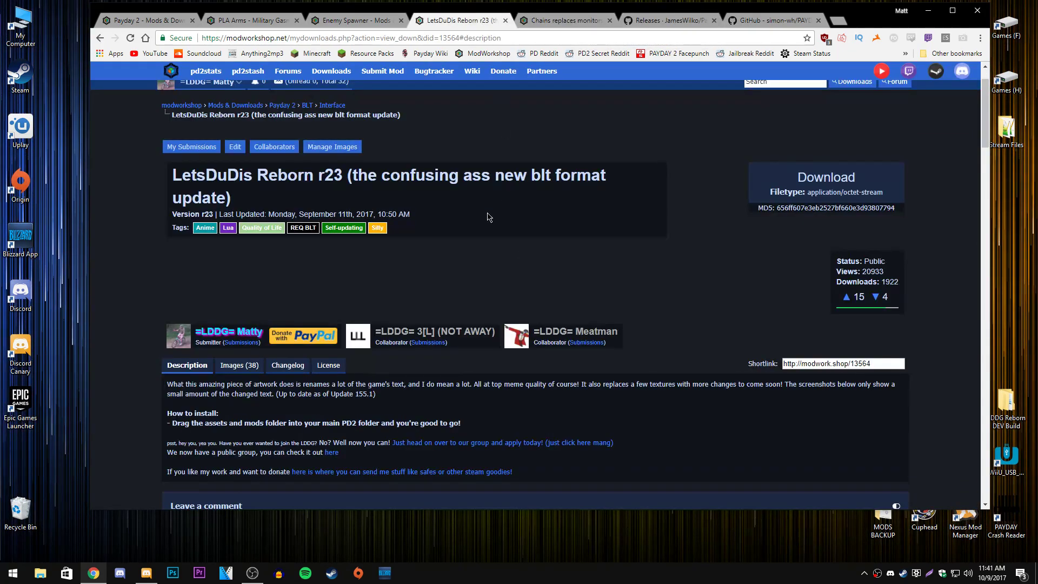
click(358, 20)
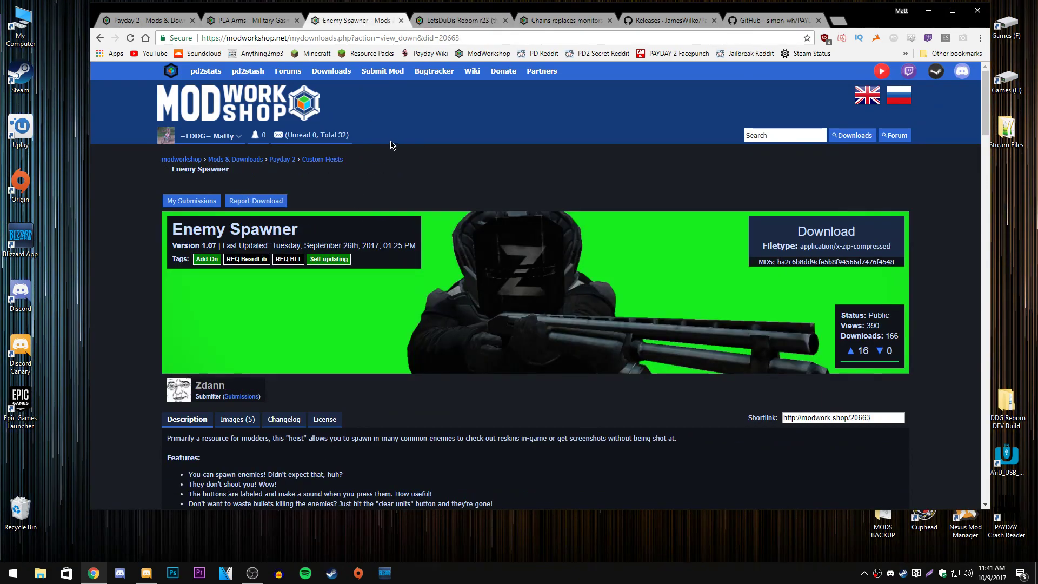
click(251, 21)
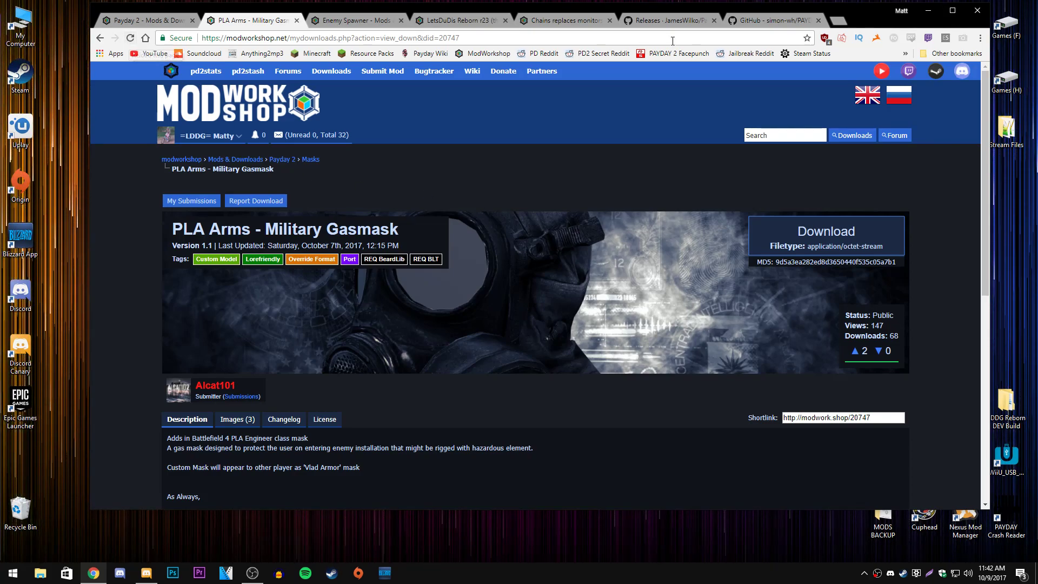
Step: Open the PAYDAY 2 folder under Steam's steamapps\common on the Games (F:) drive, look into its assets folder and return
drag(860, 22, 839, 23)
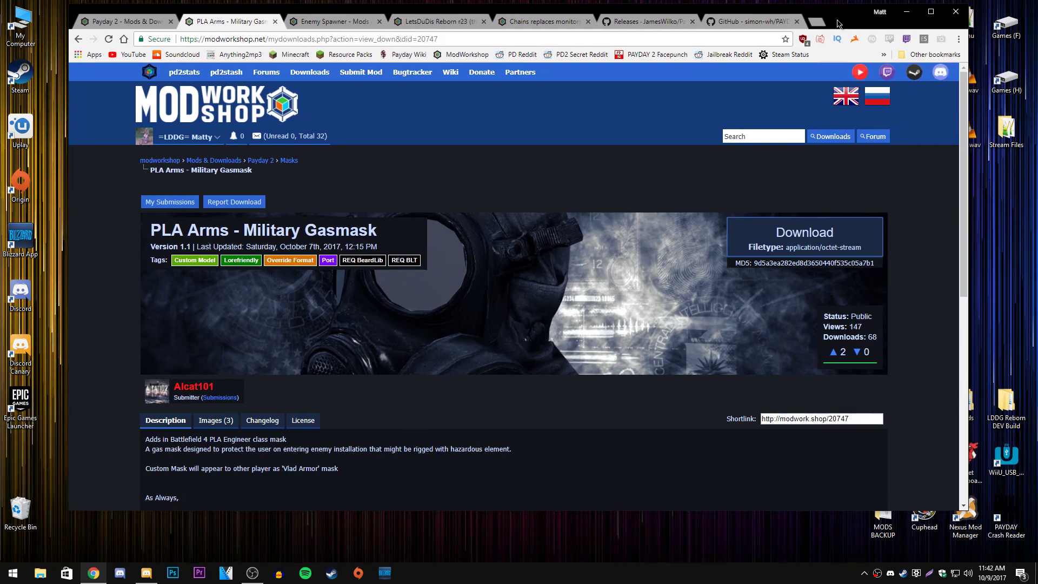
double_click(1010, 38)
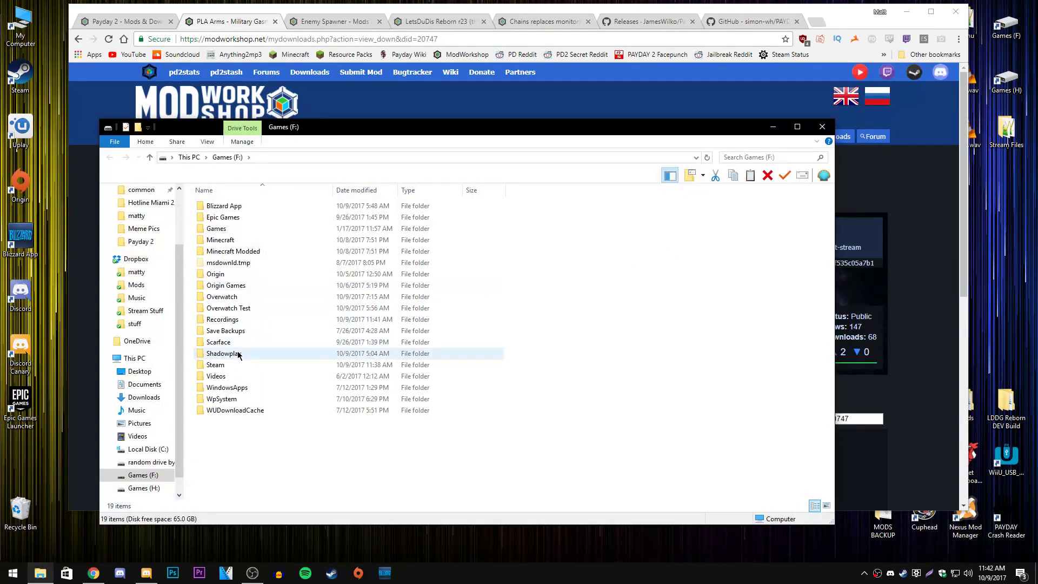
scroll(142, 260, up, 2)
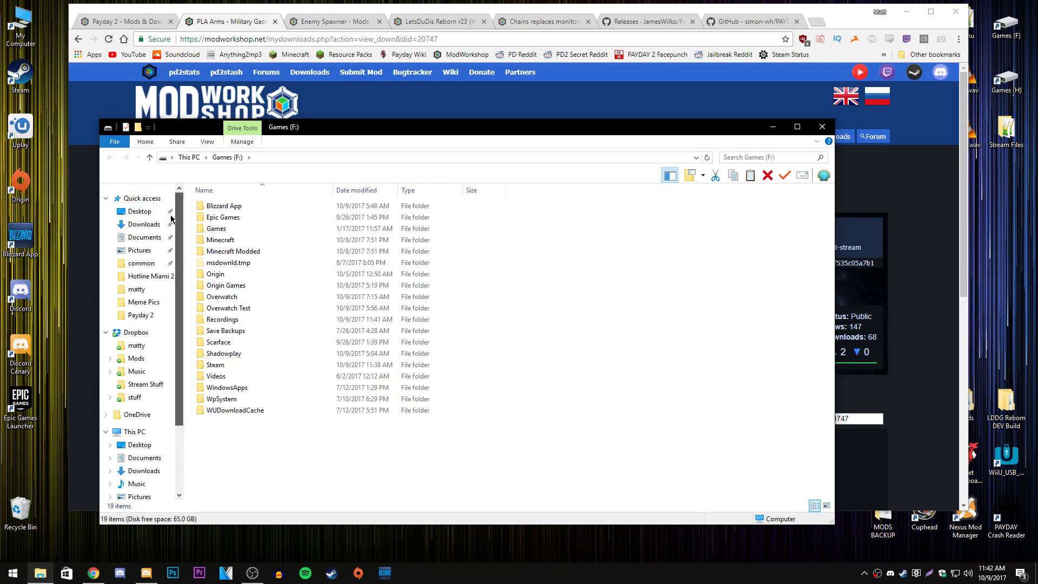
click(141, 264)
scroll(359, 411, down, 5)
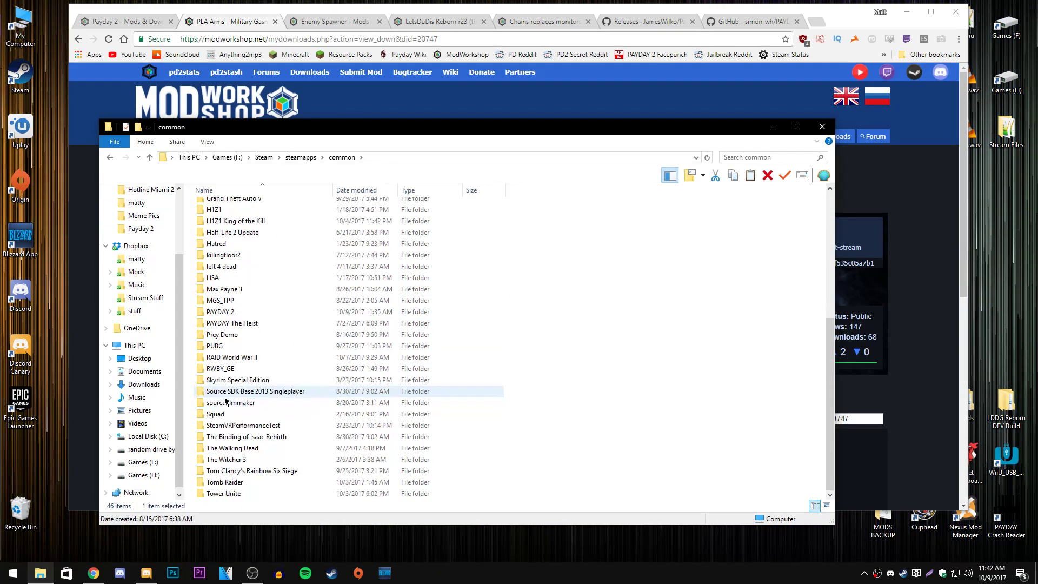
double_click(233, 303)
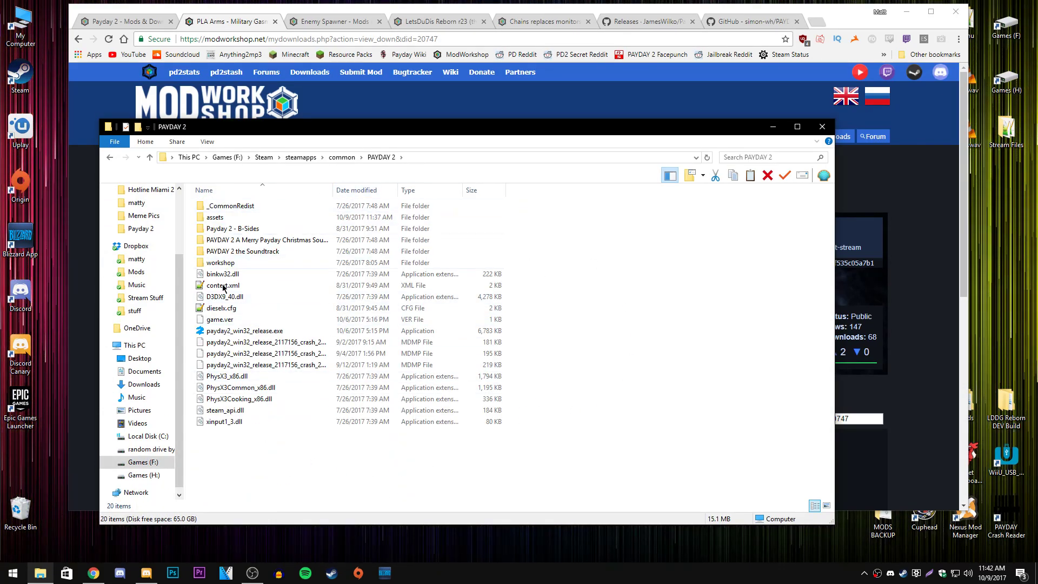
double_click(314, 222)
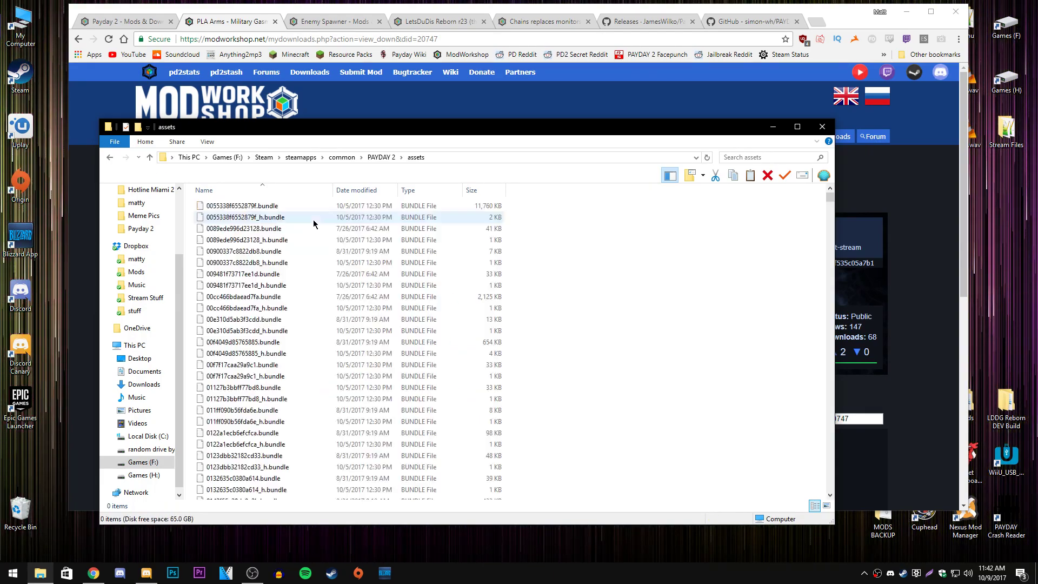
click(381, 157)
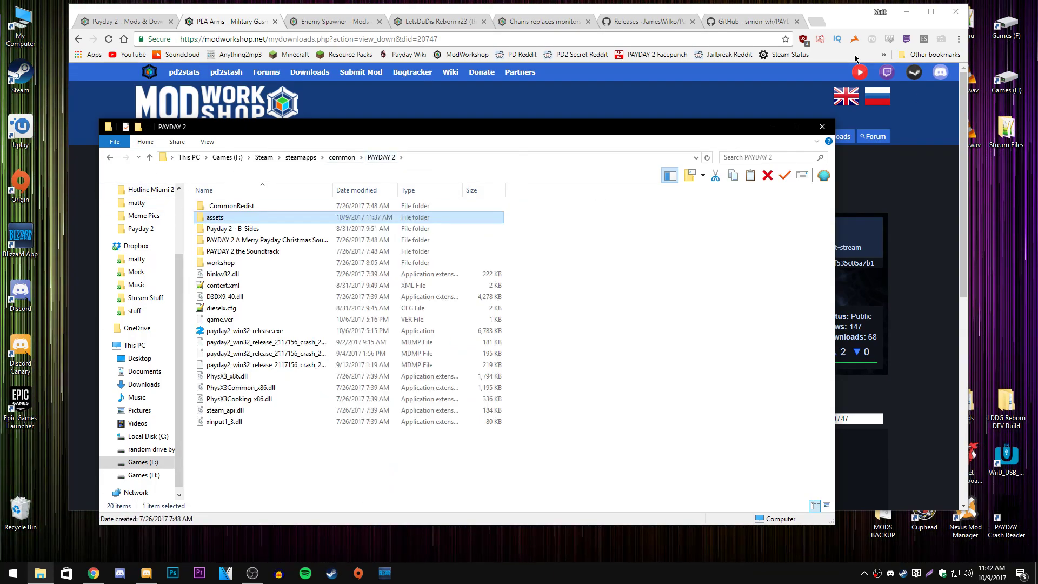
Step: Examine the Payday-2-BLT releases page and the PAYDAY-2-BeardLib repository page on GitHub for their downloads
click(486, 103)
click(638, 22)
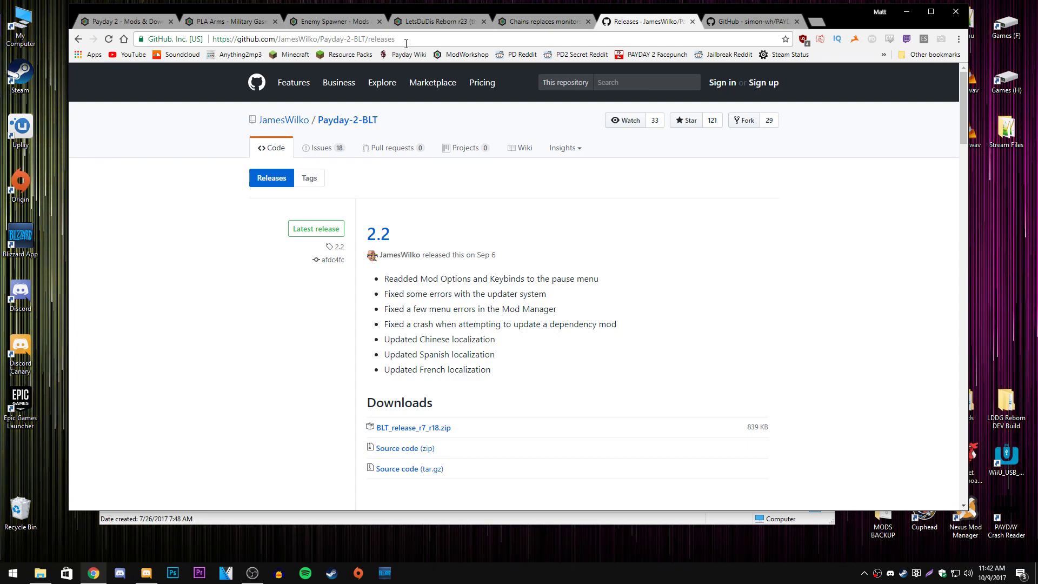
scroll(553, 324, down, 2)
scroll(535, 278, up, 2)
click(735, 23)
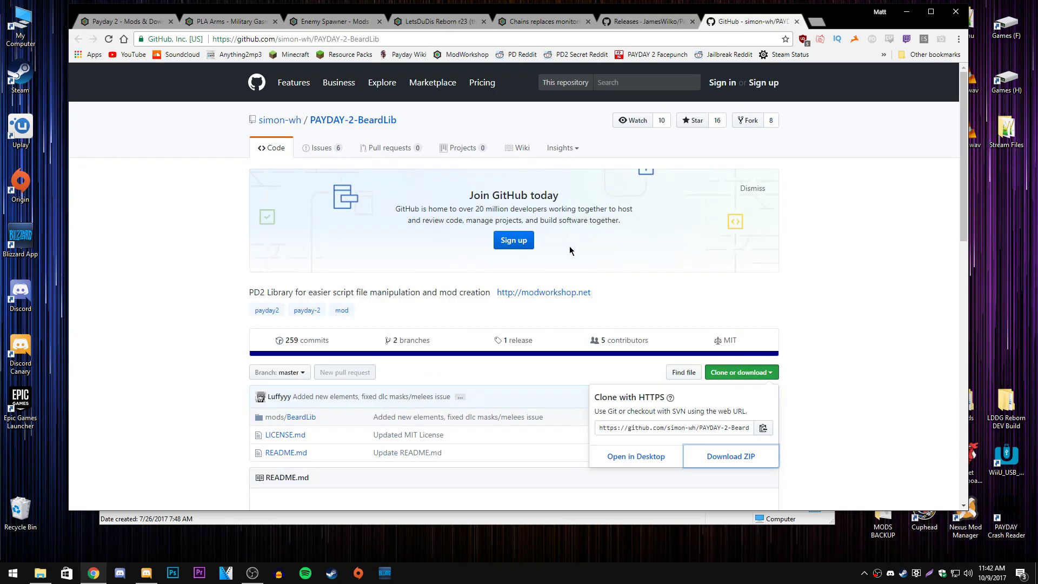
scroll(571, 251, down, 2)
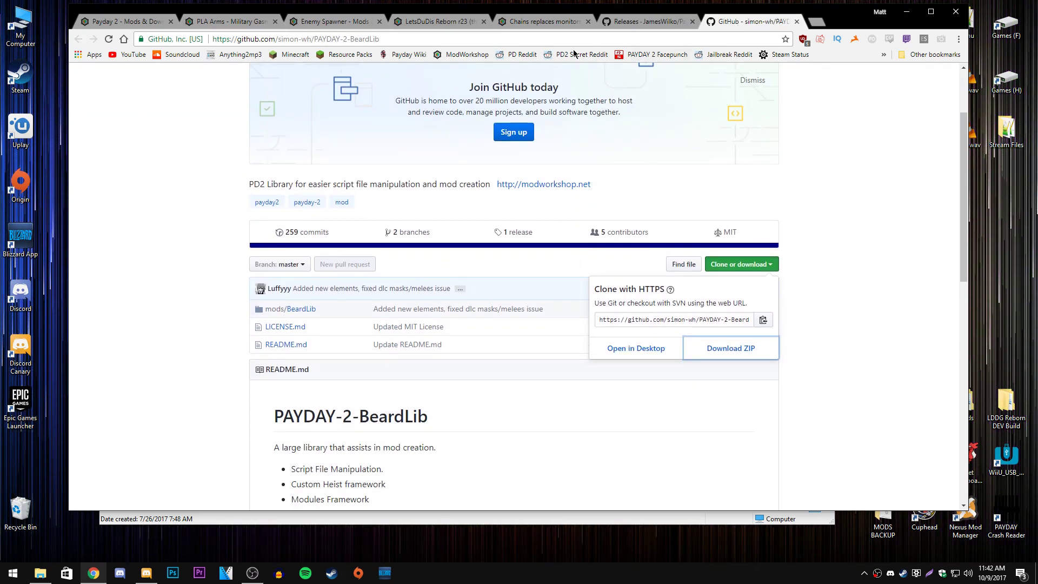
scroll(517, 296, up, 2)
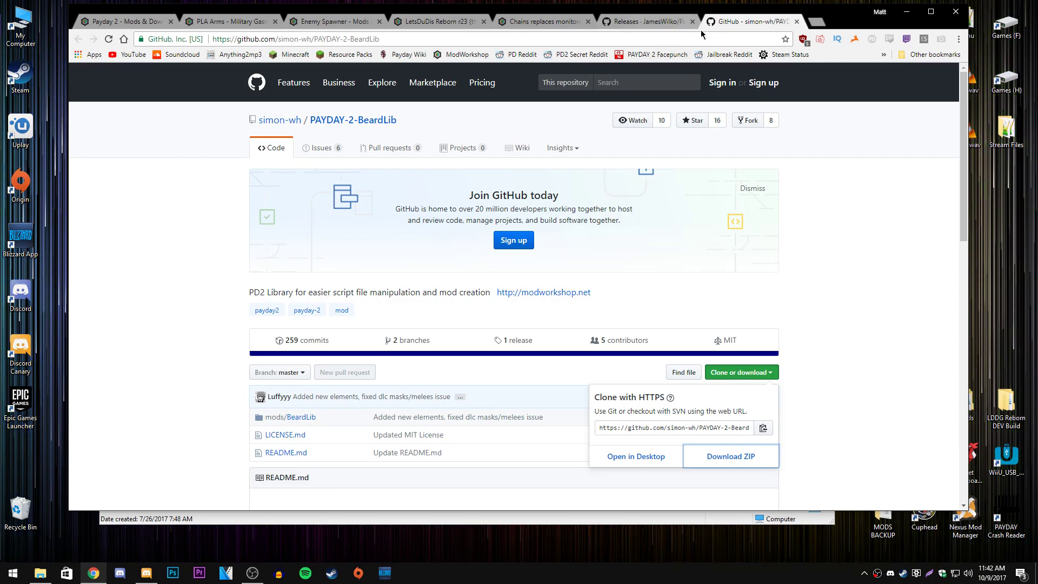
click(649, 22)
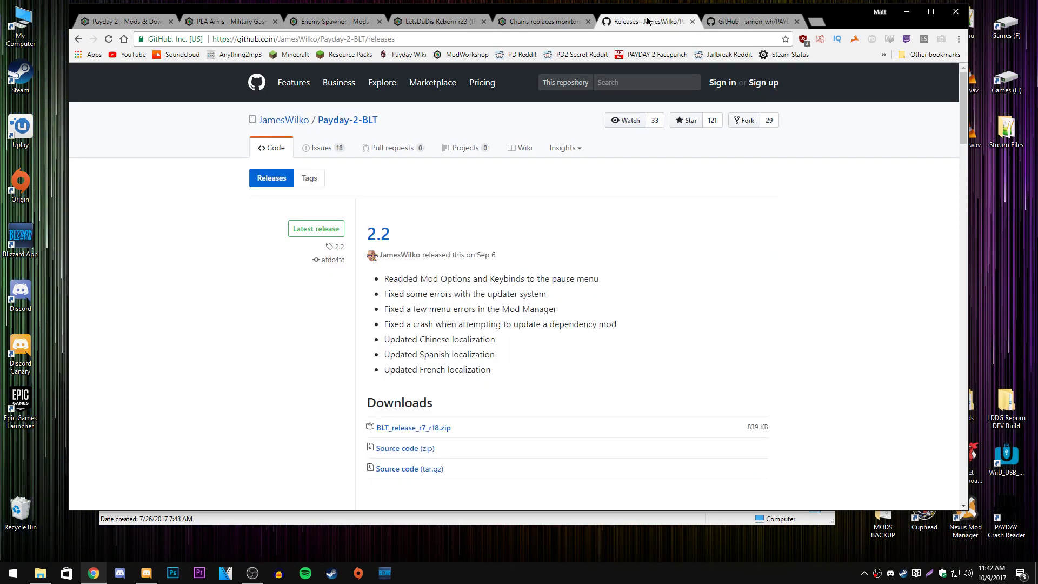
click(725, 22)
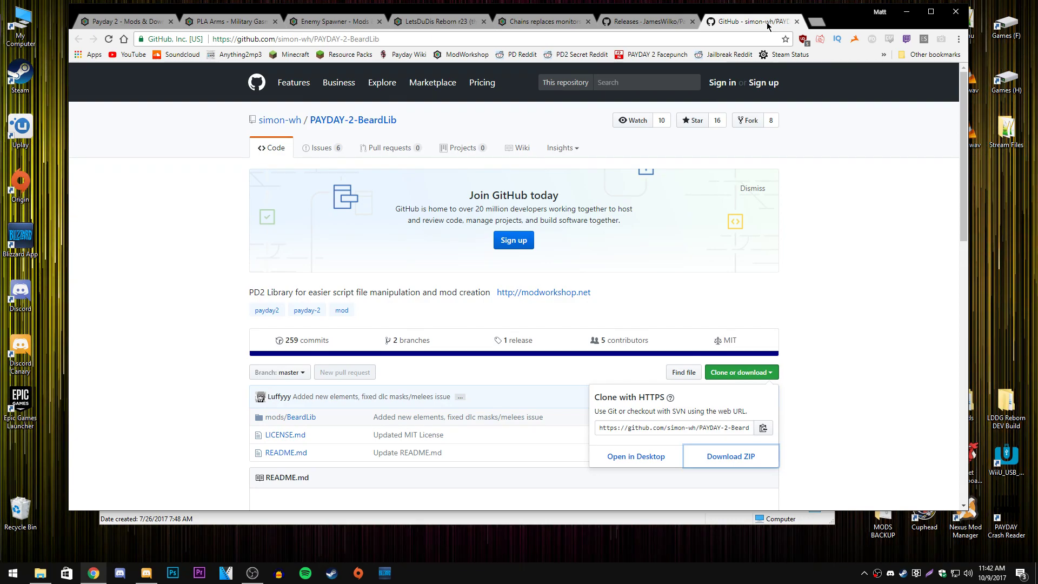
click(672, 23)
click(746, 23)
click(676, 25)
Step: Extract the mods folder and IPHLPAPI.dll from BLT_release_r7_r18.zip on the desktop into the PAYDAY 2 folder
click(908, 13)
drag(530, 135, 514, 46)
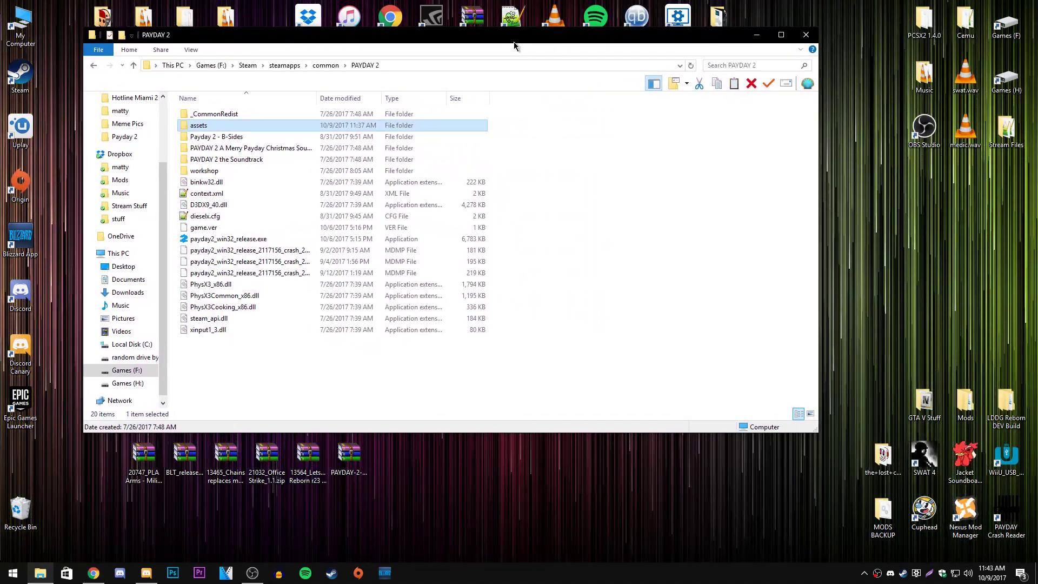
click(187, 461)
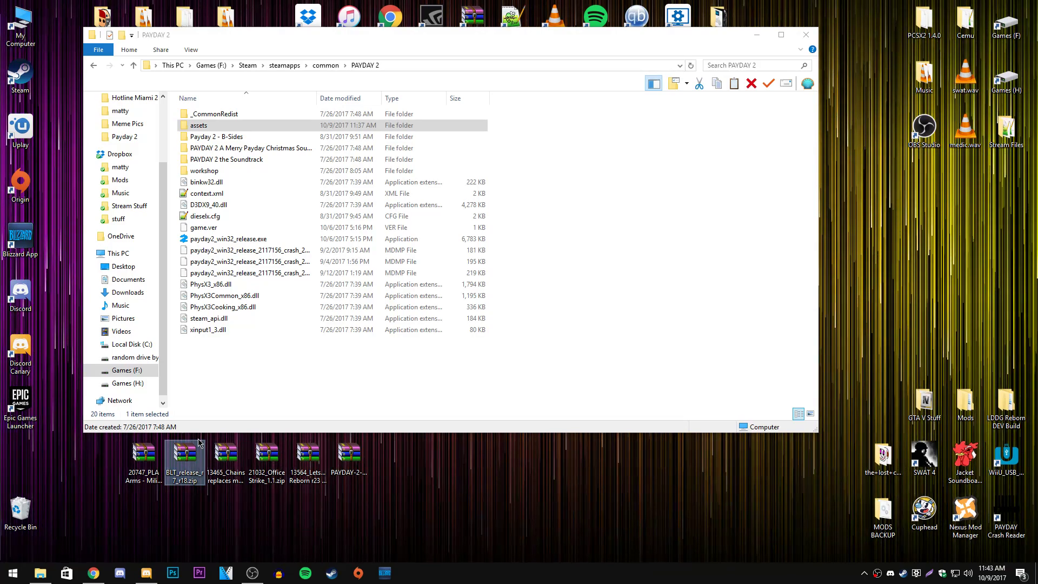
double_click(188, 460)
drag(76, 81, 557, 109)
click(517, 213)
shift+click(509, 203)
drag(508, 202, 331, 371)
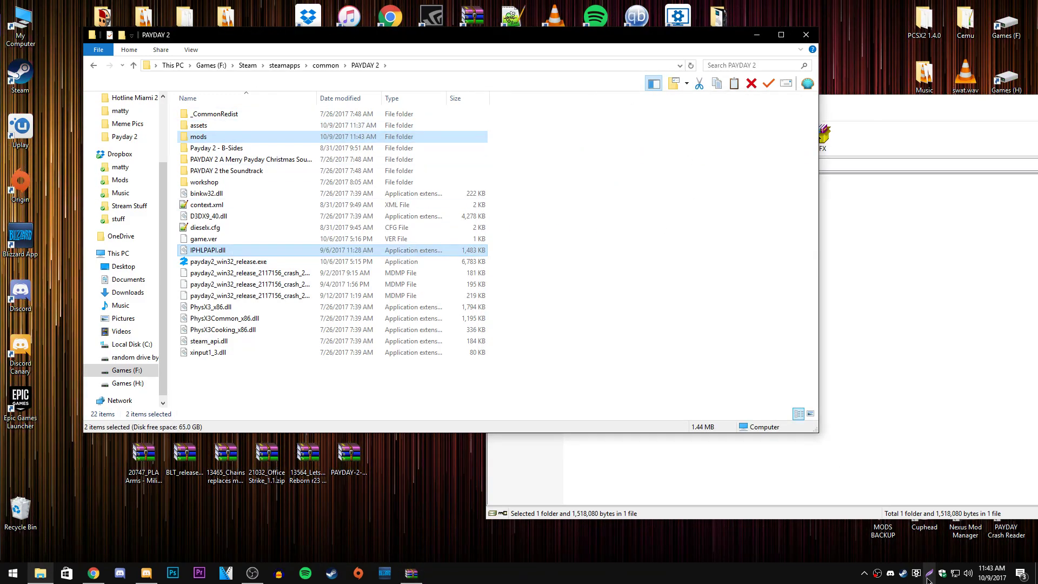
Step: Launch PAYDAY 2 through Steam and open the installed mods overview to check that BLT is loaded
right_click(902, 573)
click(925, 407)
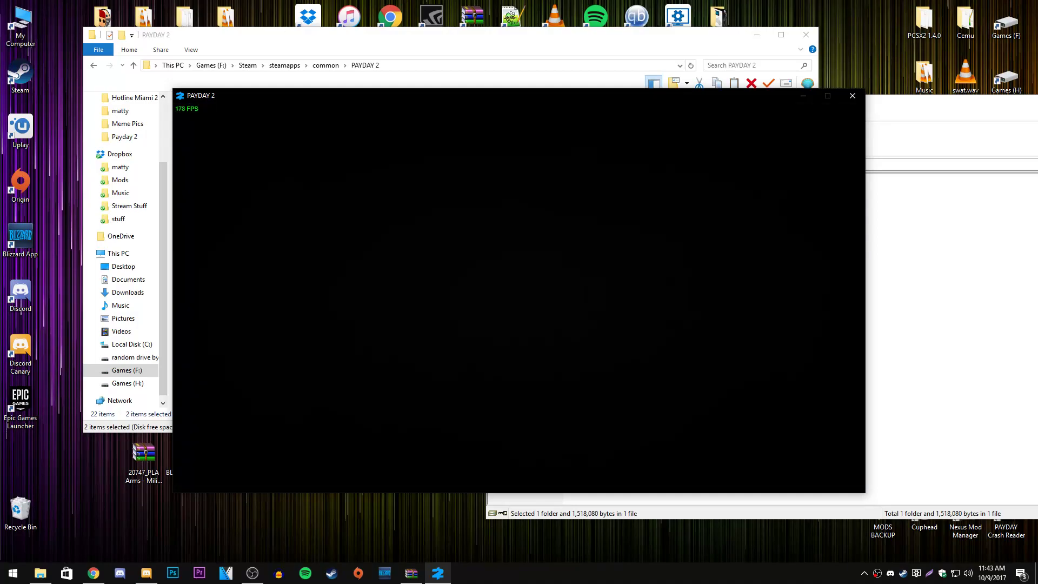
key(space)
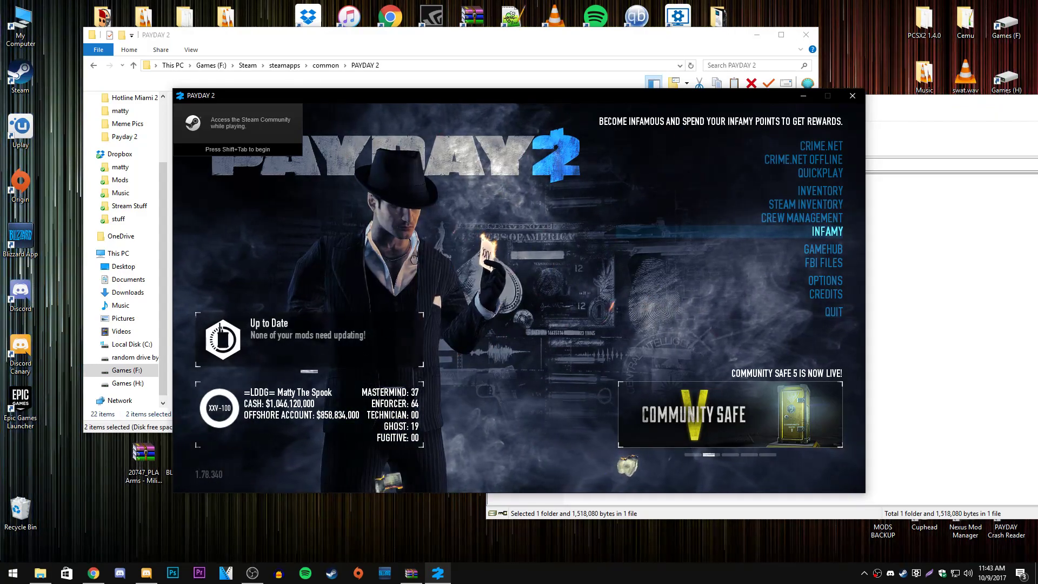
click(372, 339)
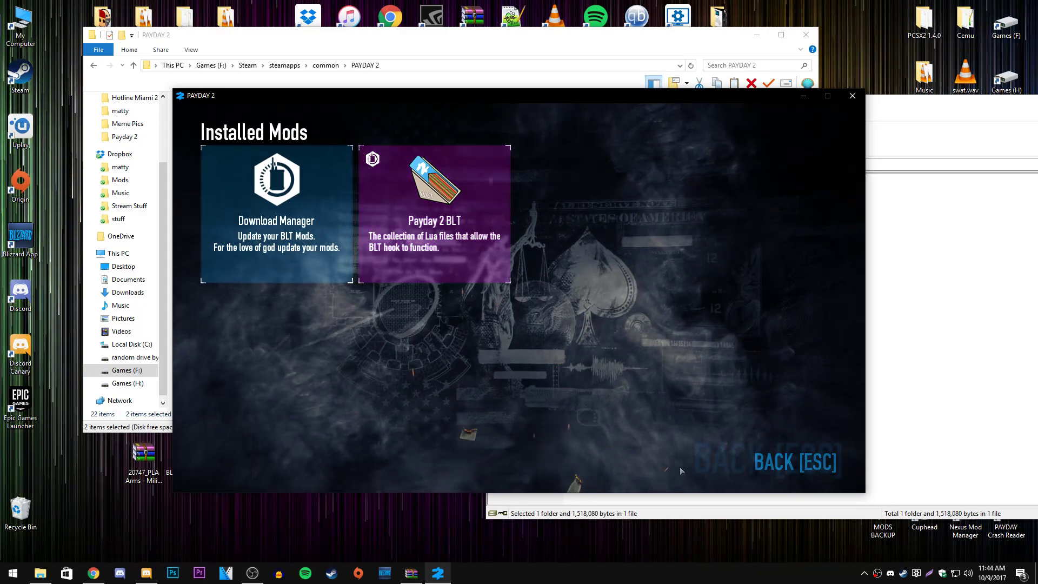
Step: Leave the installed mods overview, quit PAYDAY 2 and close the BLT_release_r7_r18.zip archive window
click(780, 483)
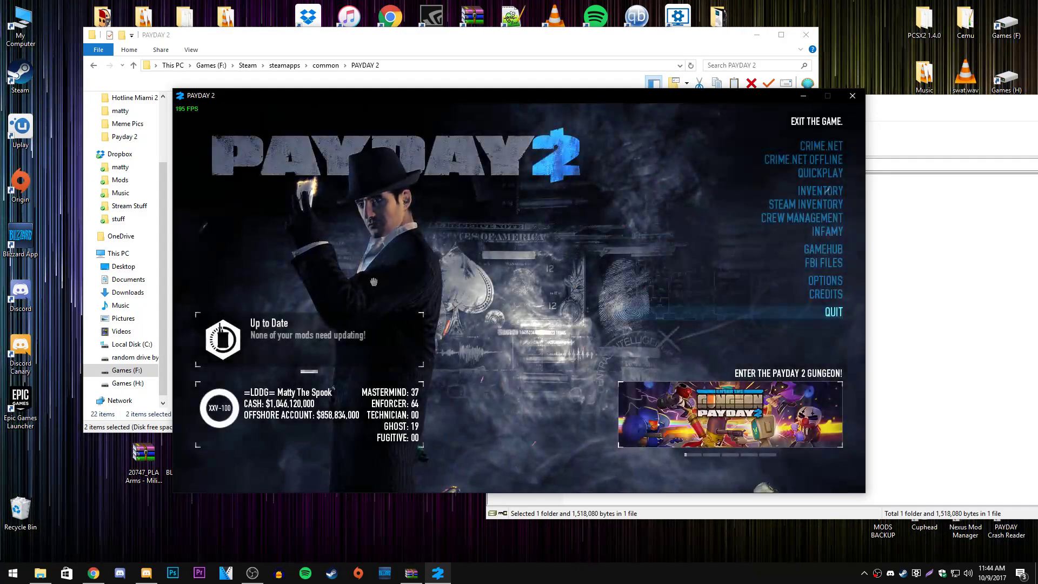
key(Escape)
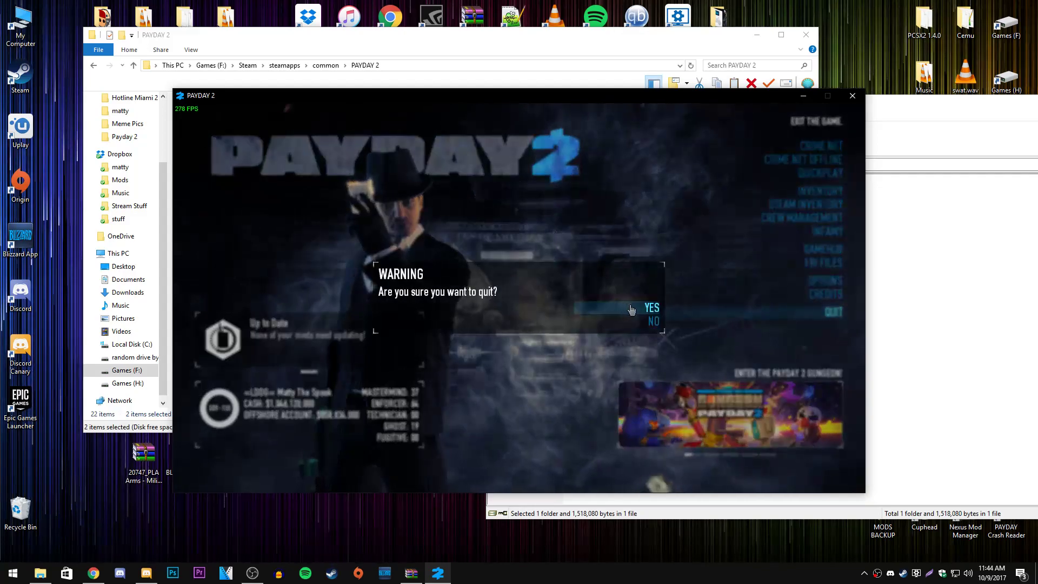
click(634, 310)
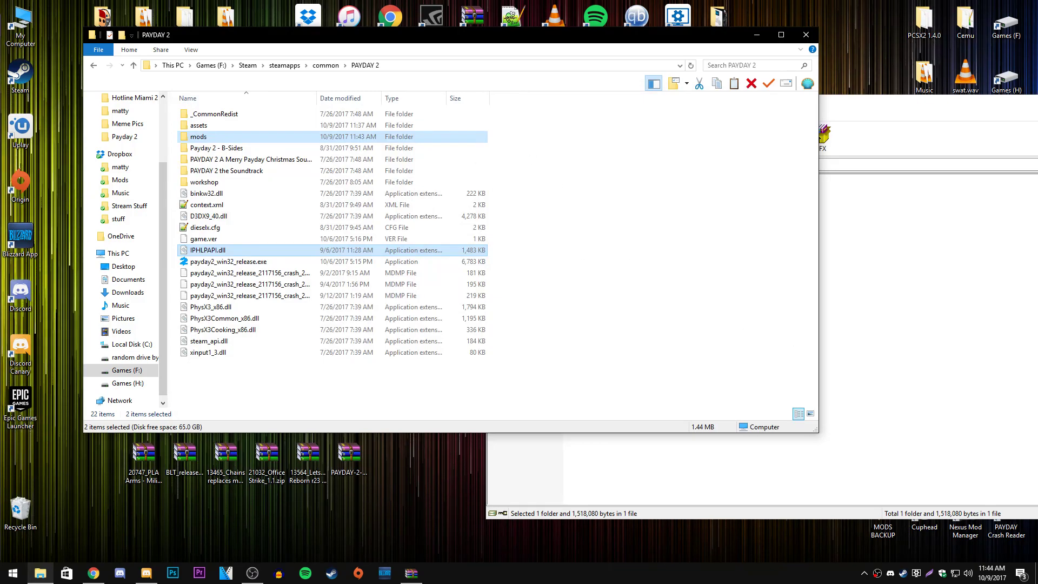
click(854, 249)
drag(640, 105, 370, 99)
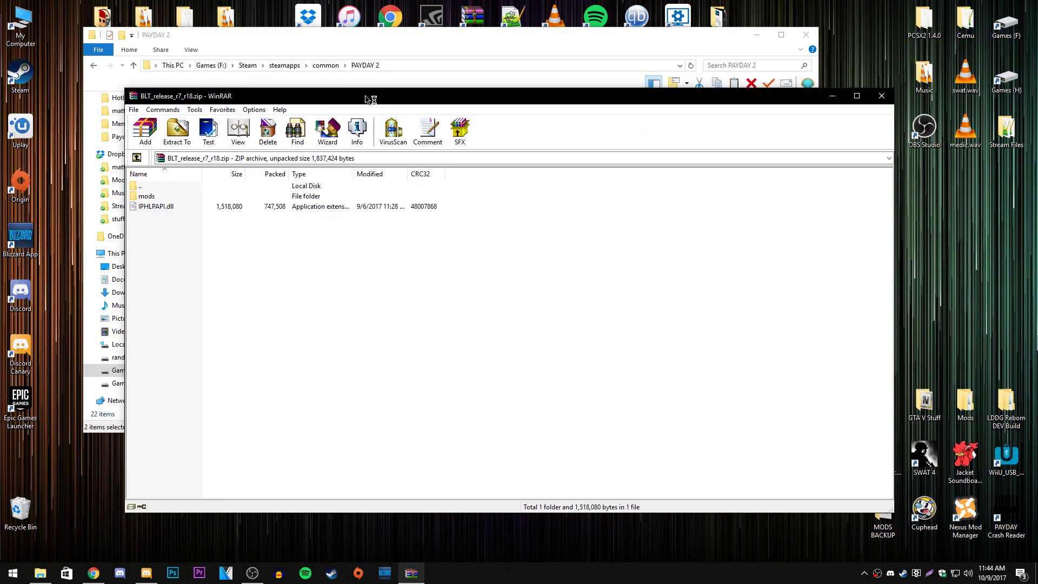
click(888, 103)
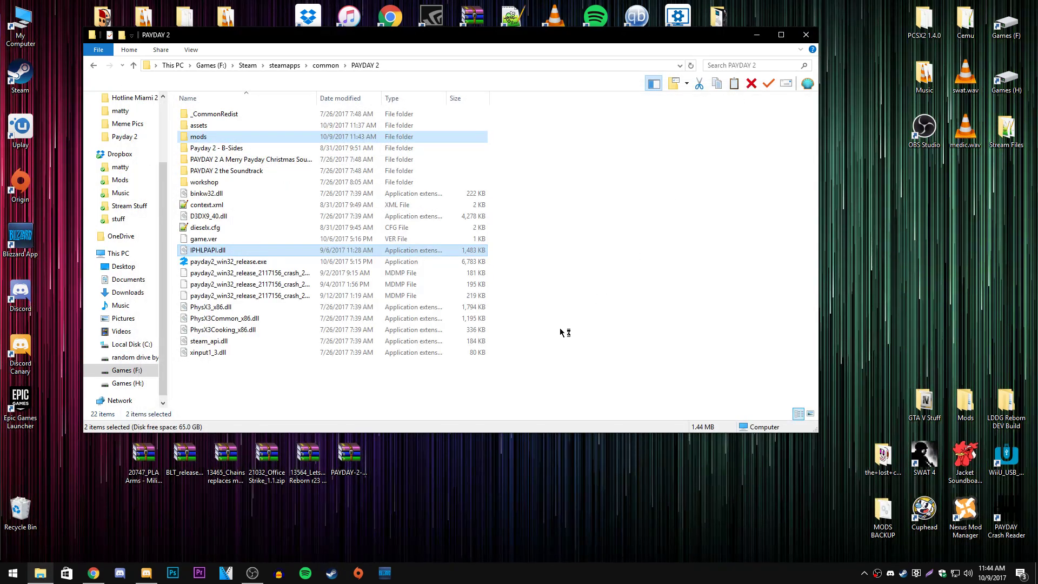
Step: Open PAYDAY-2-BeardLib-master.zip from the desktop beside the PAYDAY 2 folder window and browse into the archive's mods folder
click(349, 457)
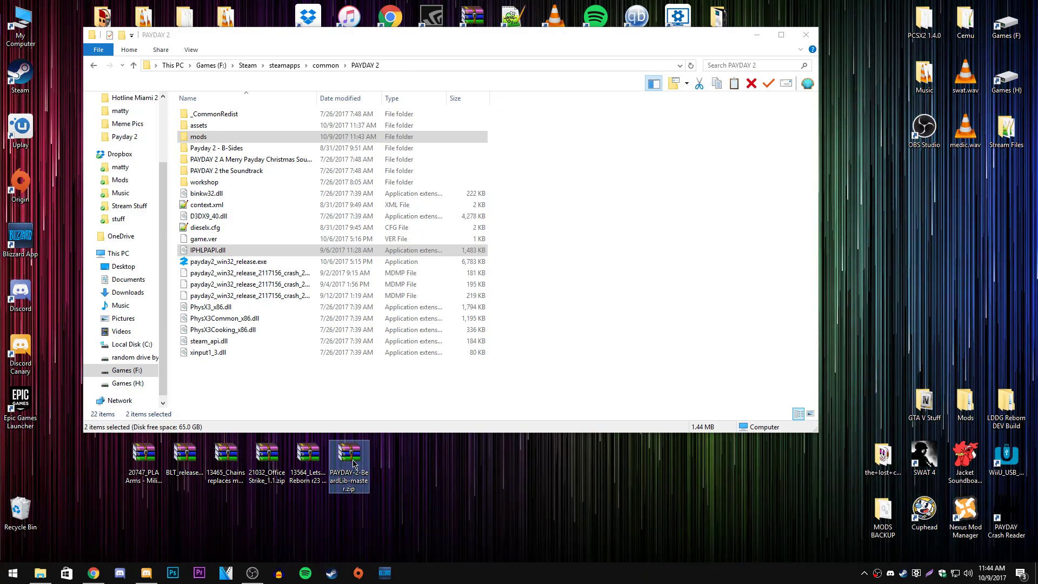
double_click(353, 464)
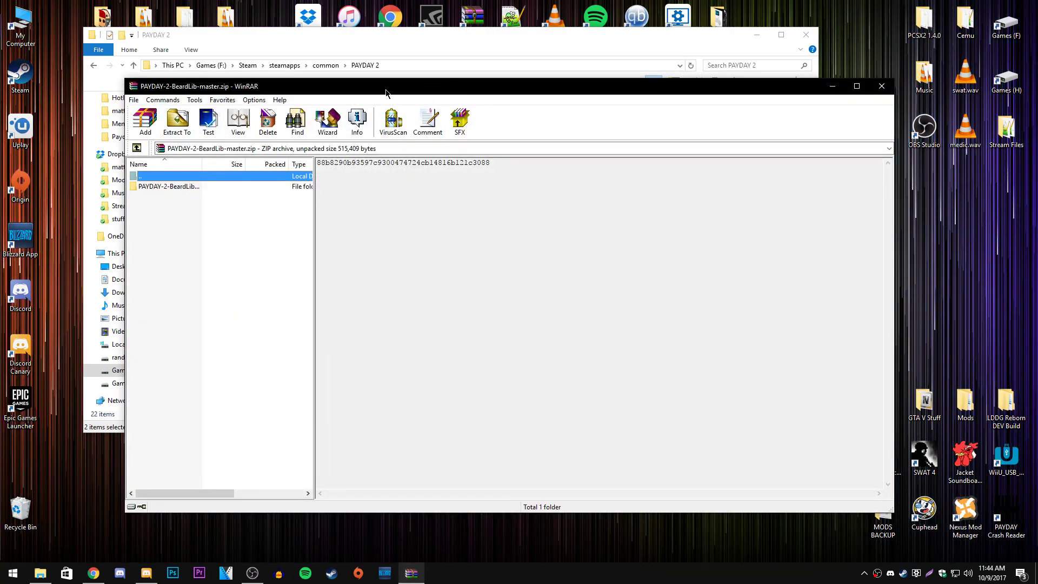
drag(385, 92, 601, 87)
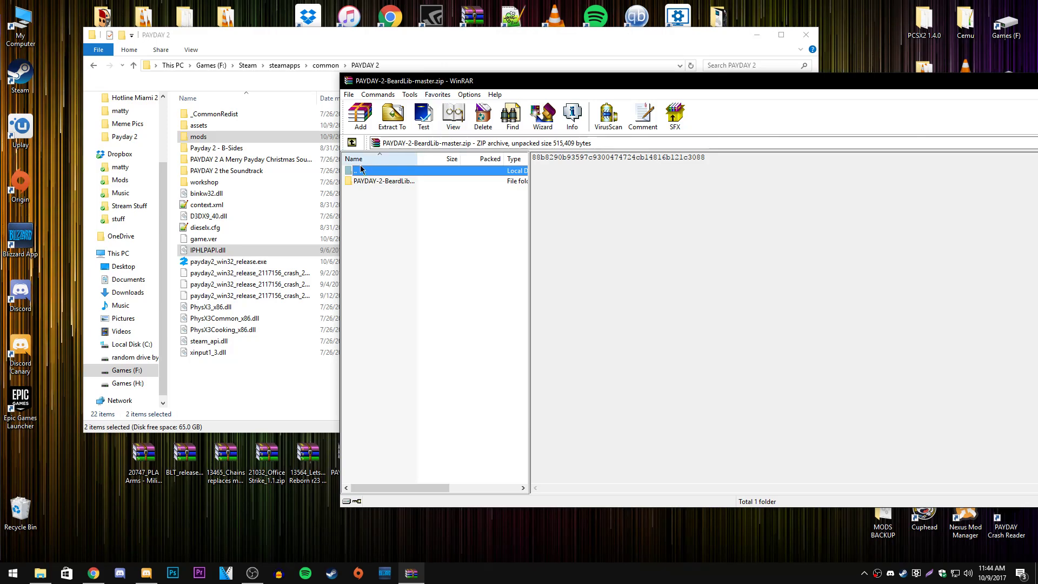
click(369, 184)
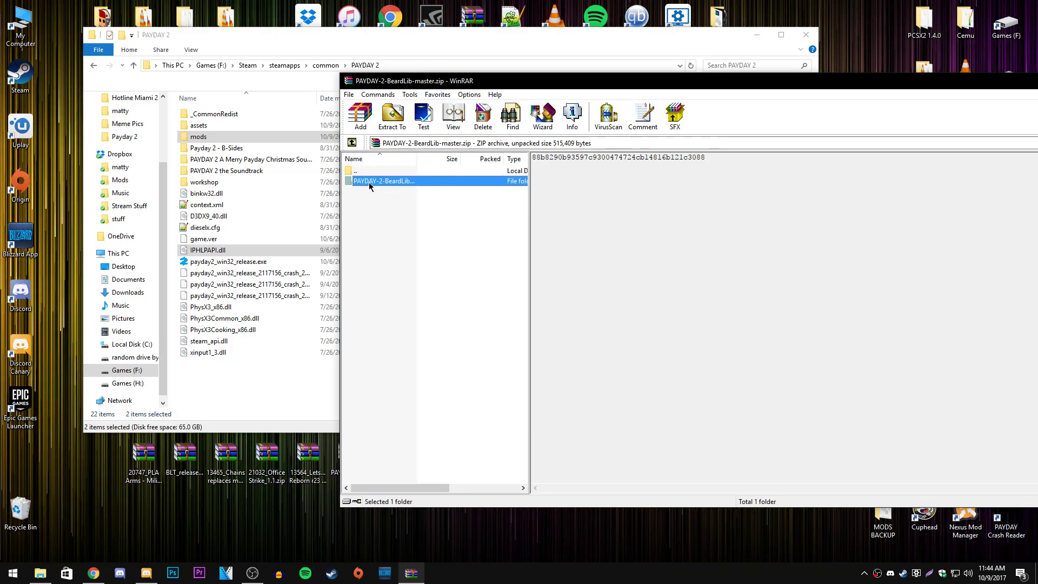
double_click(368, 183)
drag(368, 184, 290, 379)
drag(371, 187, 264, 410)
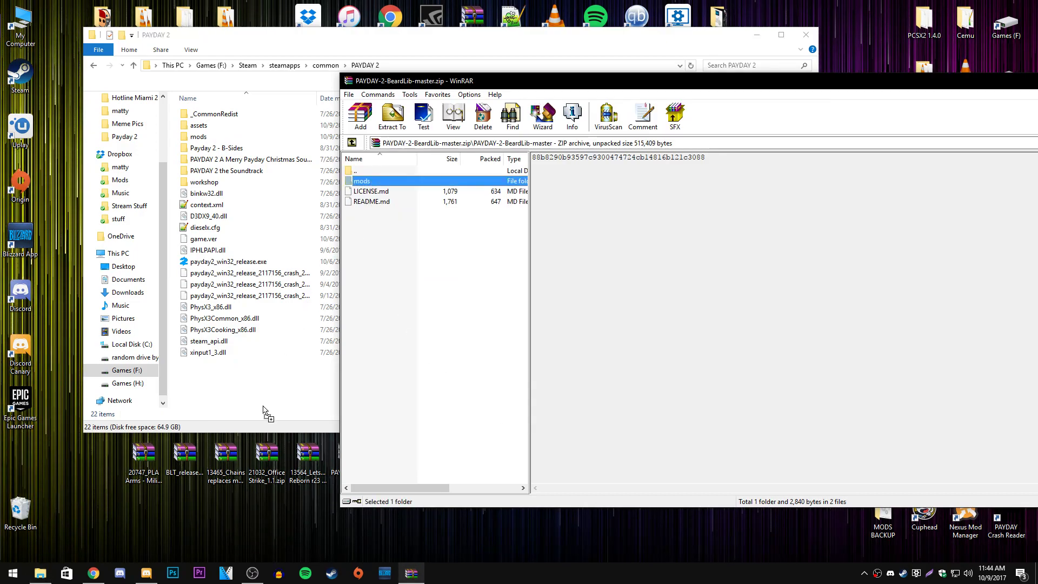
double_click(378, 185)
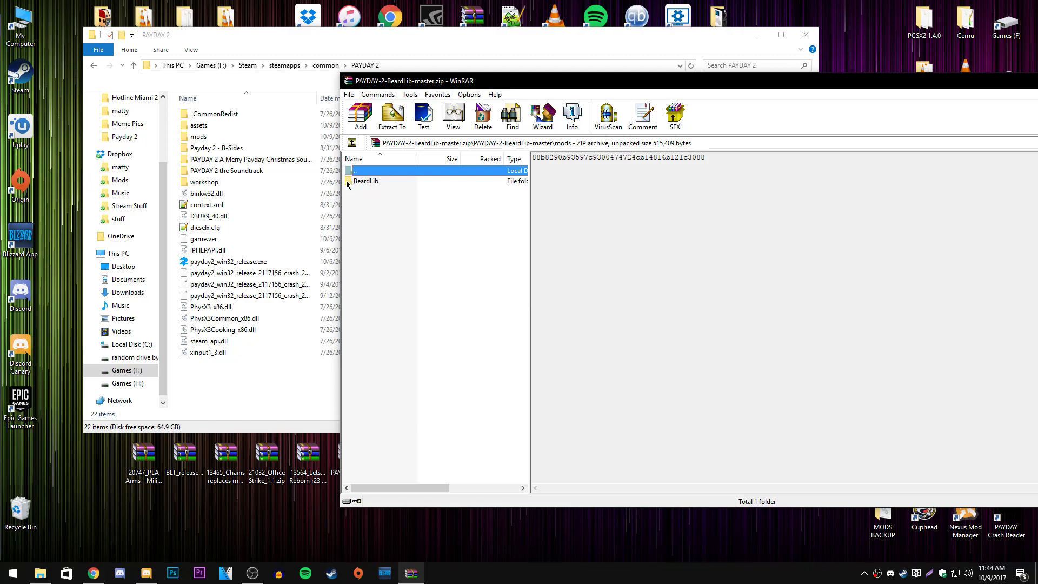
Step: Extract the BeardLib folder from the archive into the PAYDAY 2 mods folder and close the archive window
double_click(199, 137)
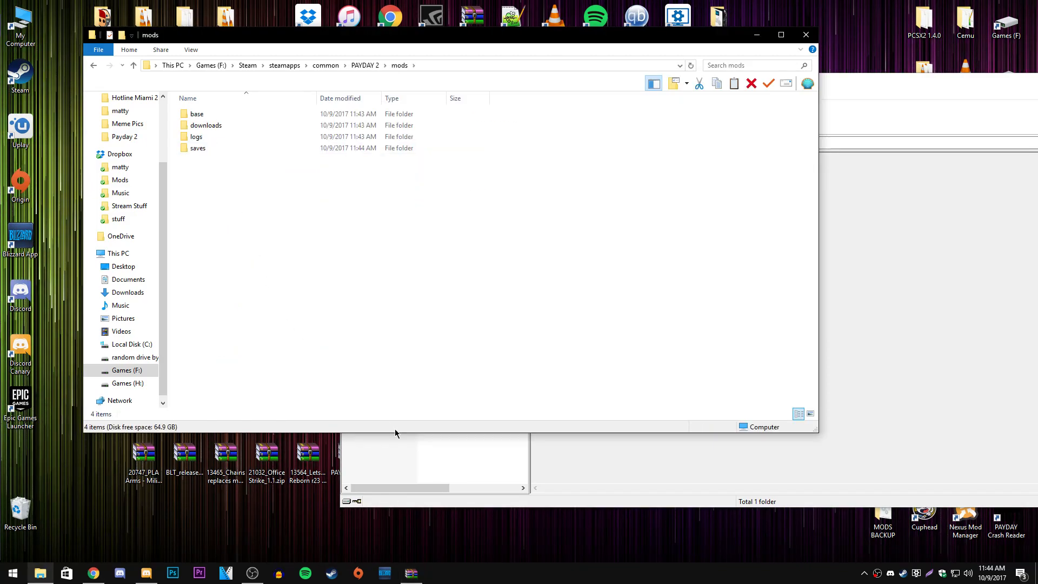
click(386, 453)
drag(374, 182, 279, 201)
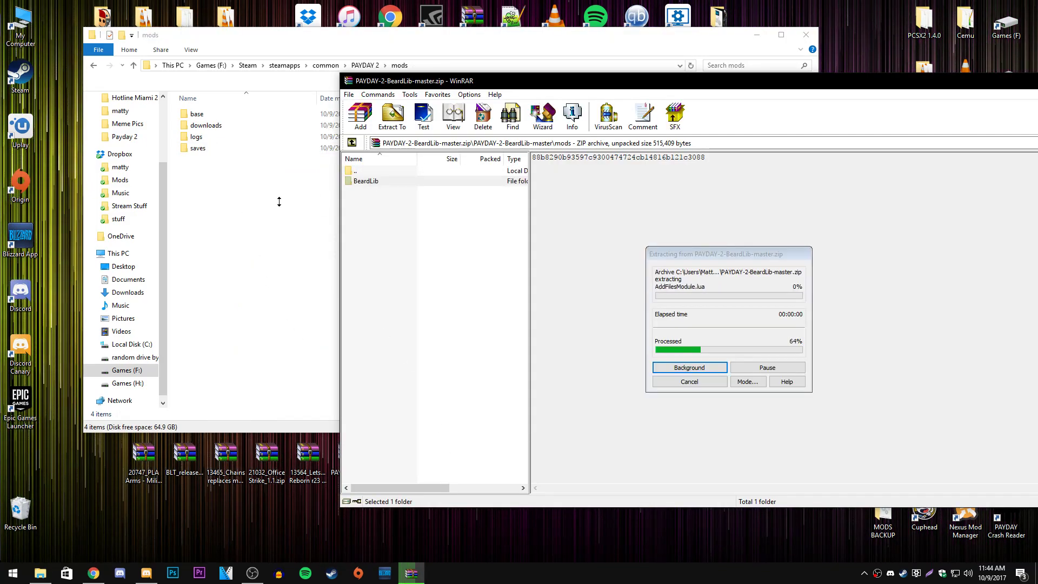
click(964, 246)
drag(860, 86, 583, 109)
click(820, 103)
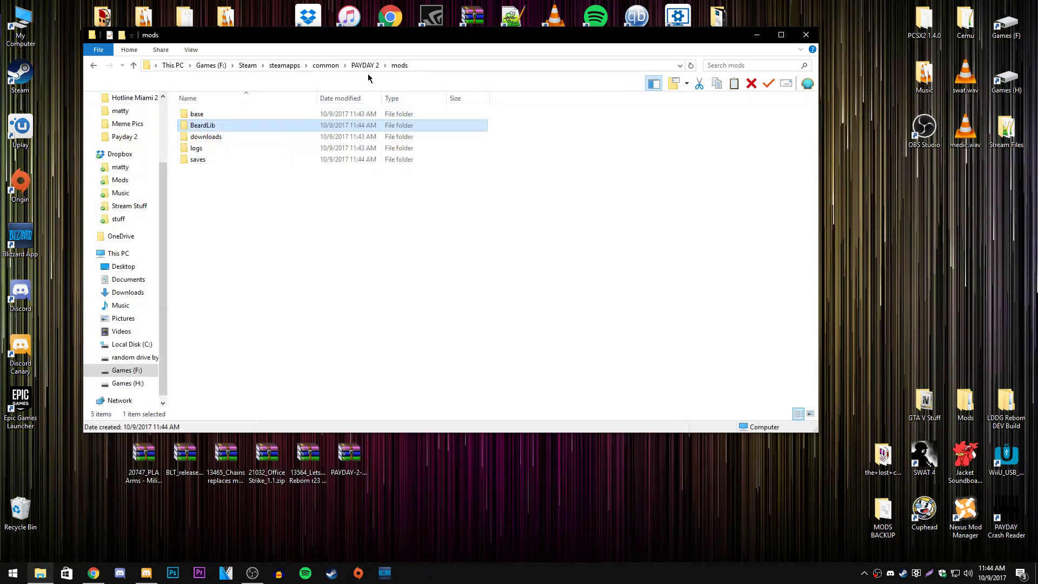
Step: Launch PAYDAY 2 through Steam, check in the BeardLib Mods Manager that BeardLib is loaded, and close the manager
right_click(904, 573)
click(936, 415)
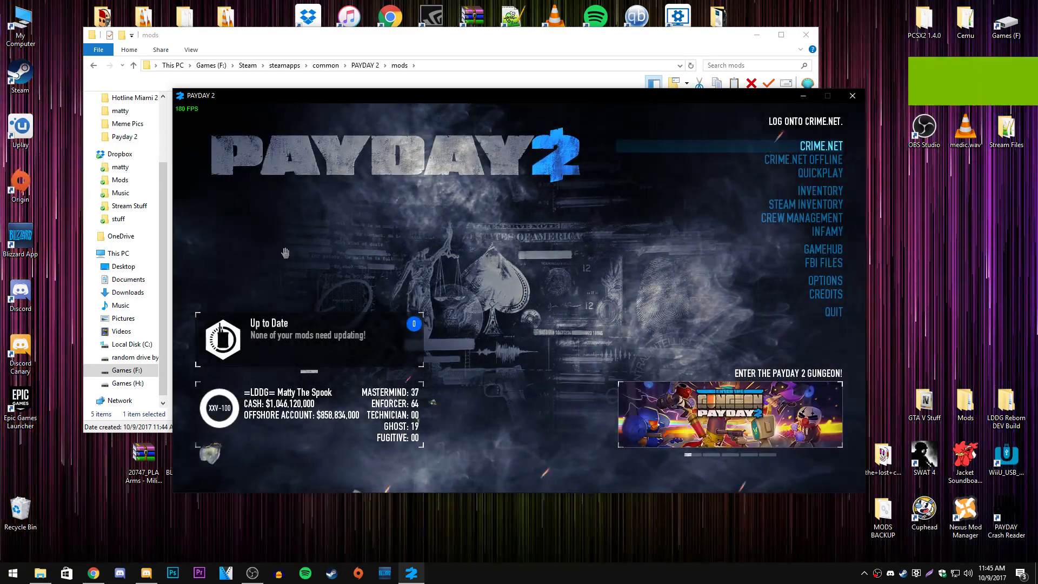
click(410, 346)
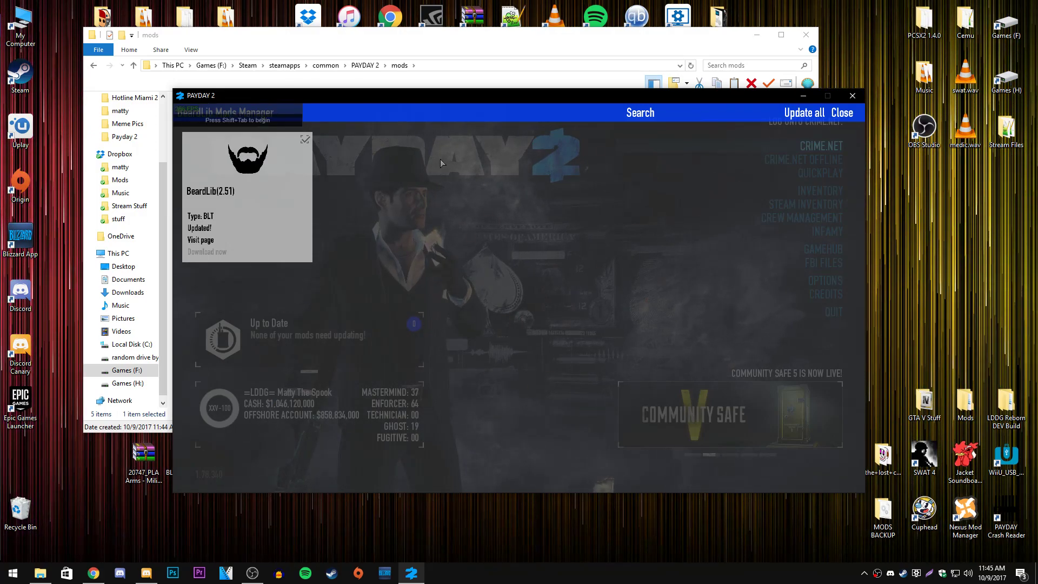
click(845, 117)
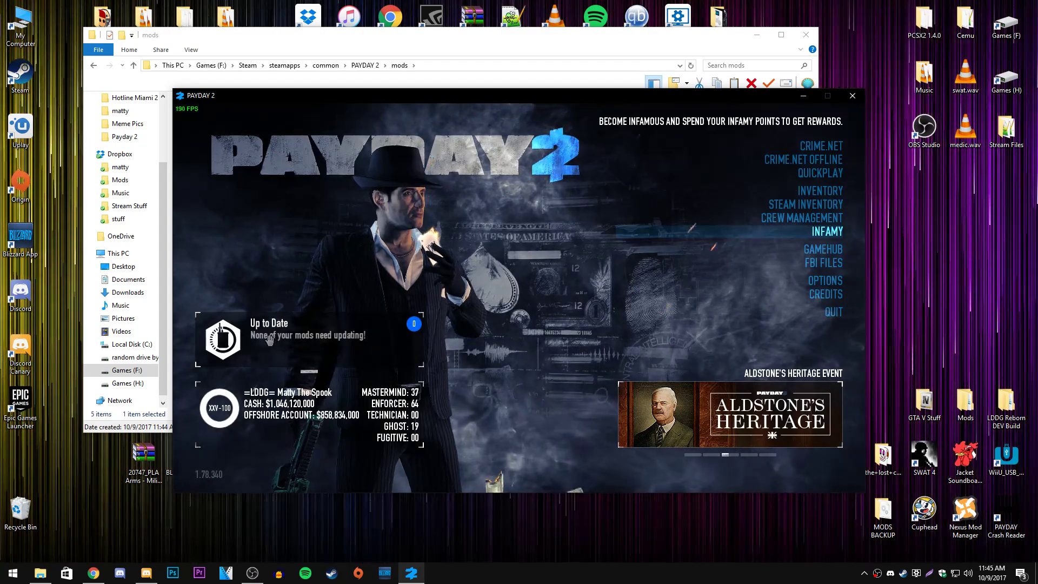
click(413, 324)
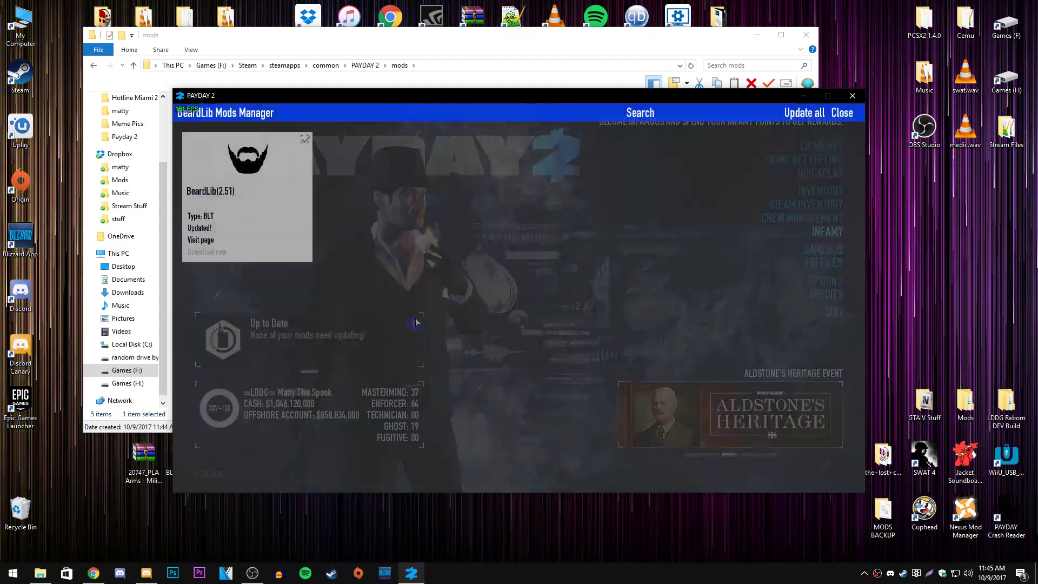
click(842, 112)
Step: Quit PAYDAY 2 and close the mods folder window
click(774, 318)
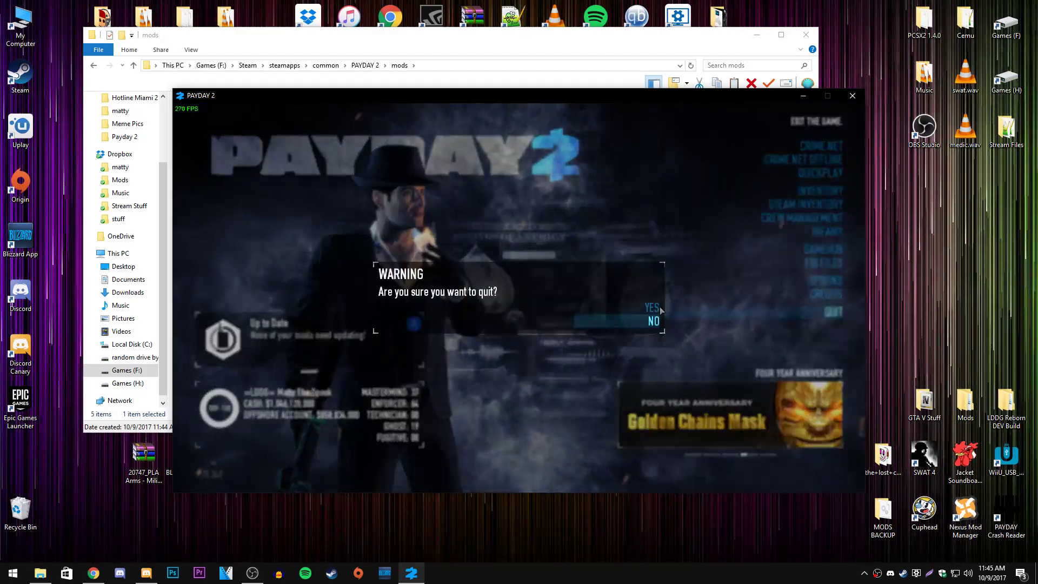
click(655, 314)
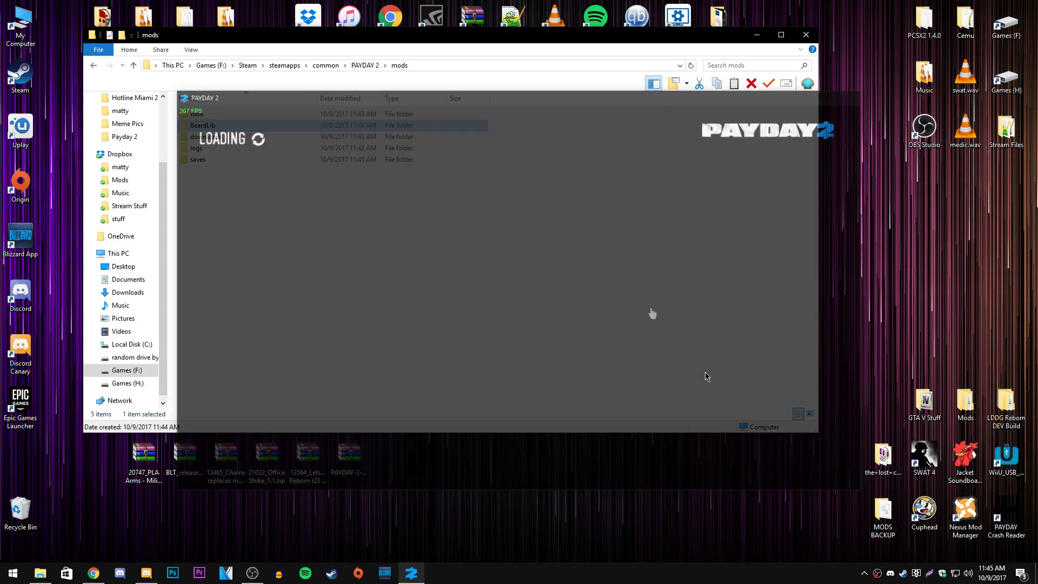
key(alt+F4)
Step: Open a new File Explorer window and browse from the common folder to the mods folder inside PAYDAY 2
click(49, 581)
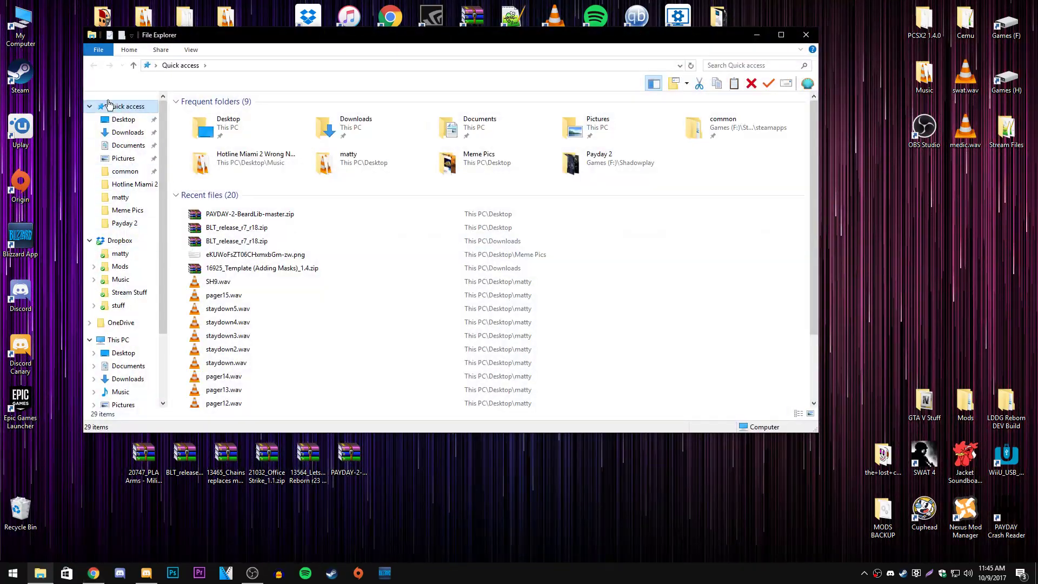
click(130, 172)
scroll(260, 301, down, 6)
click(234, 242)
double_click(234, 242)
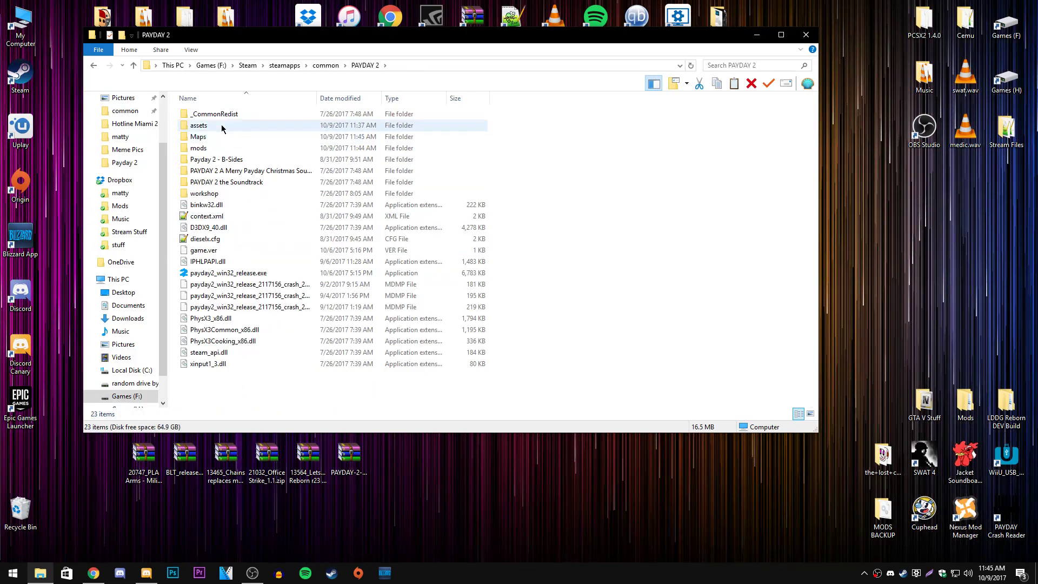
drag(305, 38, 309, 31)
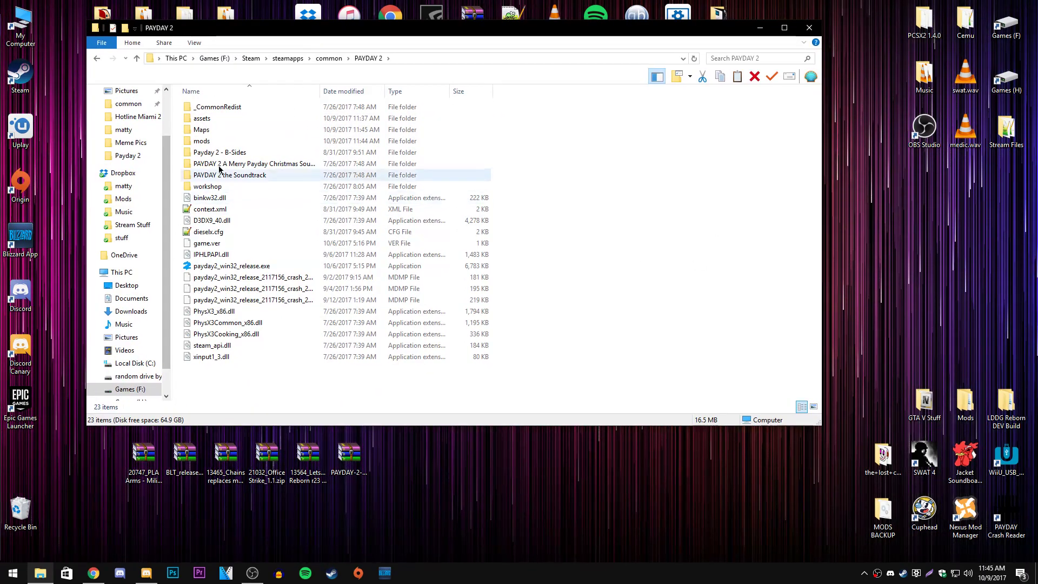
double_click(219, 145)
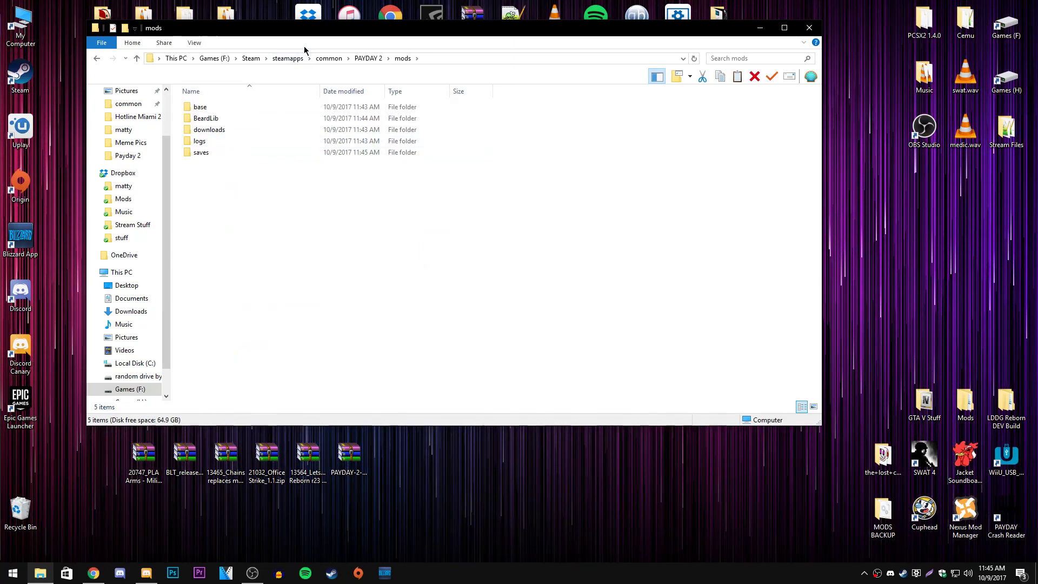
Step: In Chrome, examine the LetsDuDis Reborn r23 mod page on ModWorkshop, including its install instructions and images, and minimize the browser
click(94, 574)
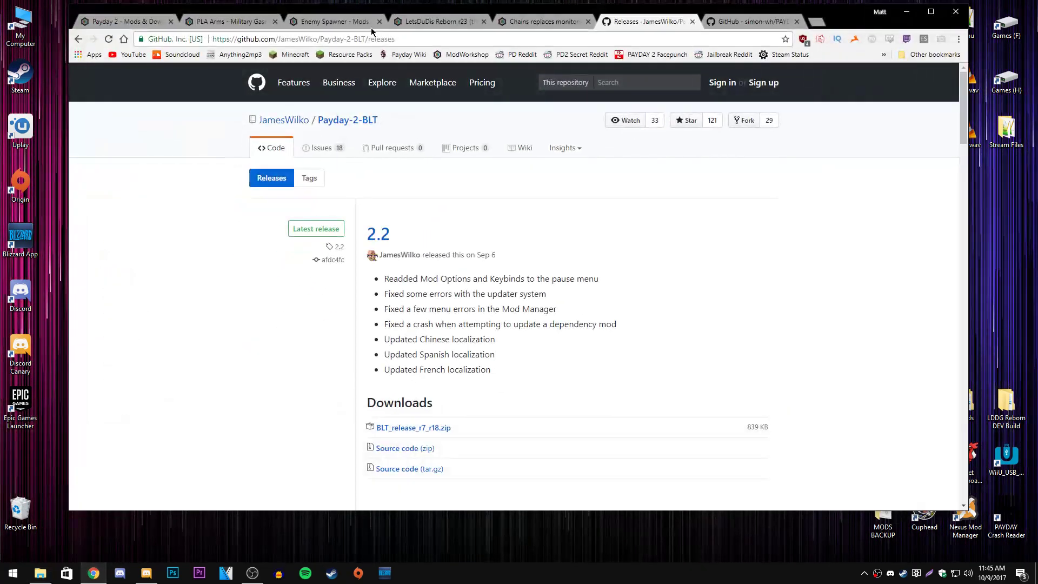
click(433, 21)
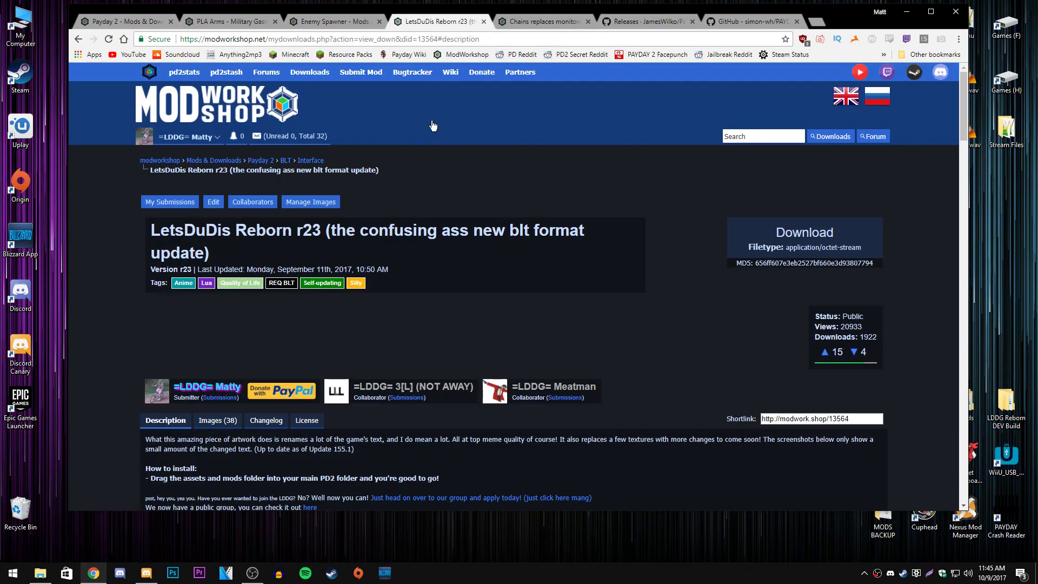
scroll(267, 265, down, 3)
click(237, 258)
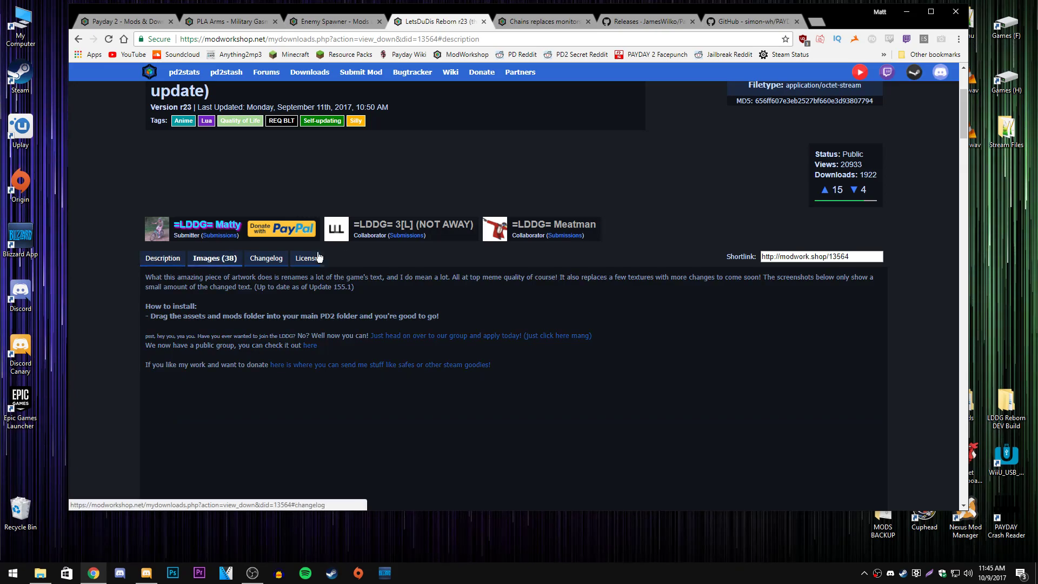
scroll(541, 216, down, 5)
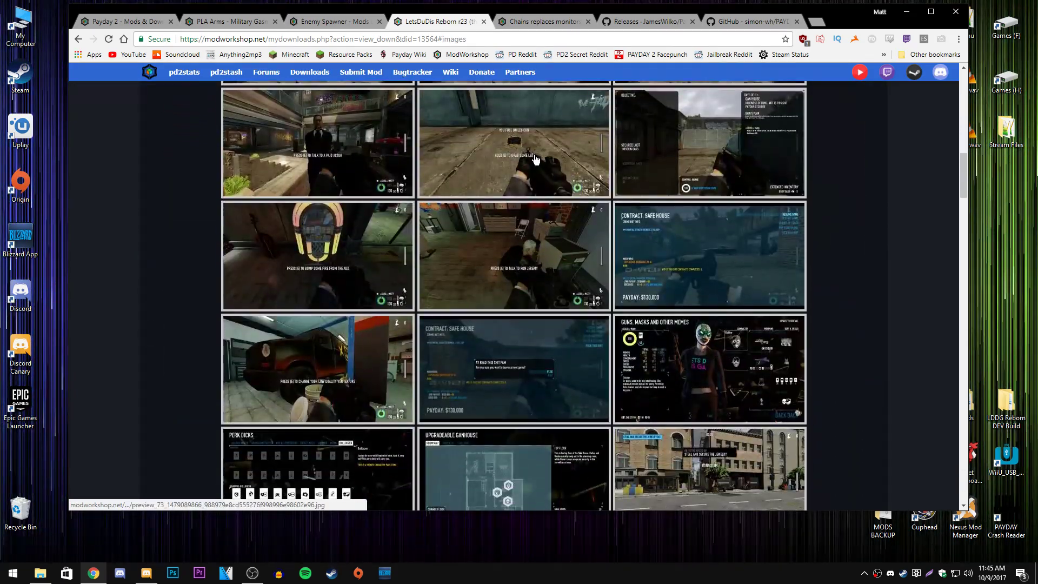
scroll(588, 186, down, 2)
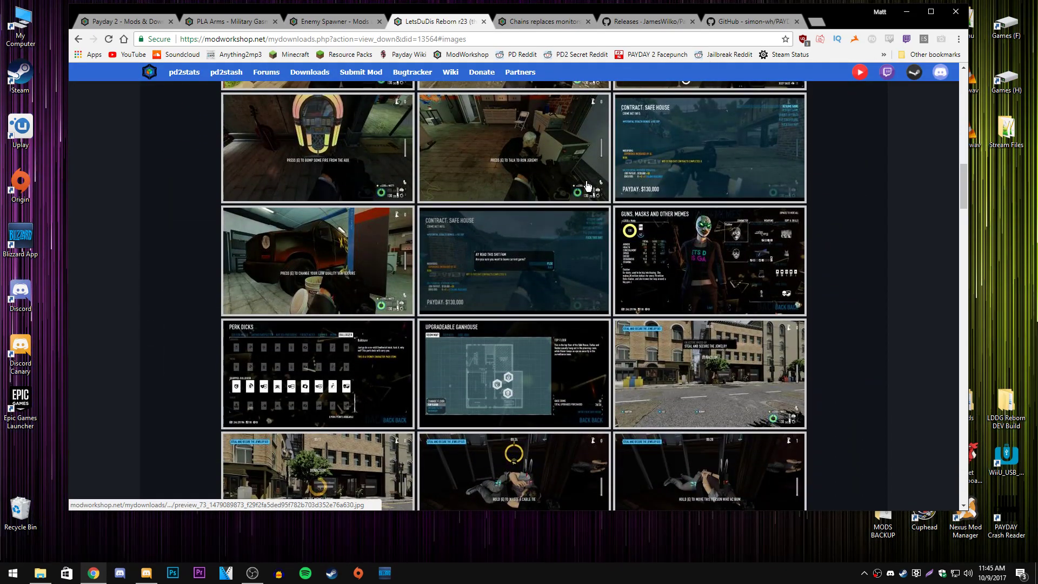
scroll(588, 185, up, 15)
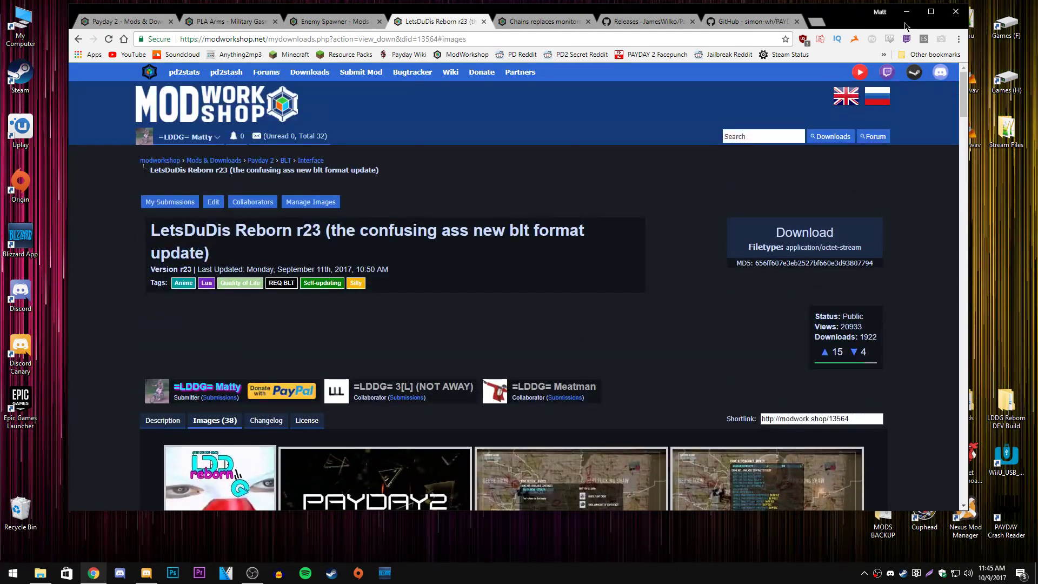
click(907, 12)
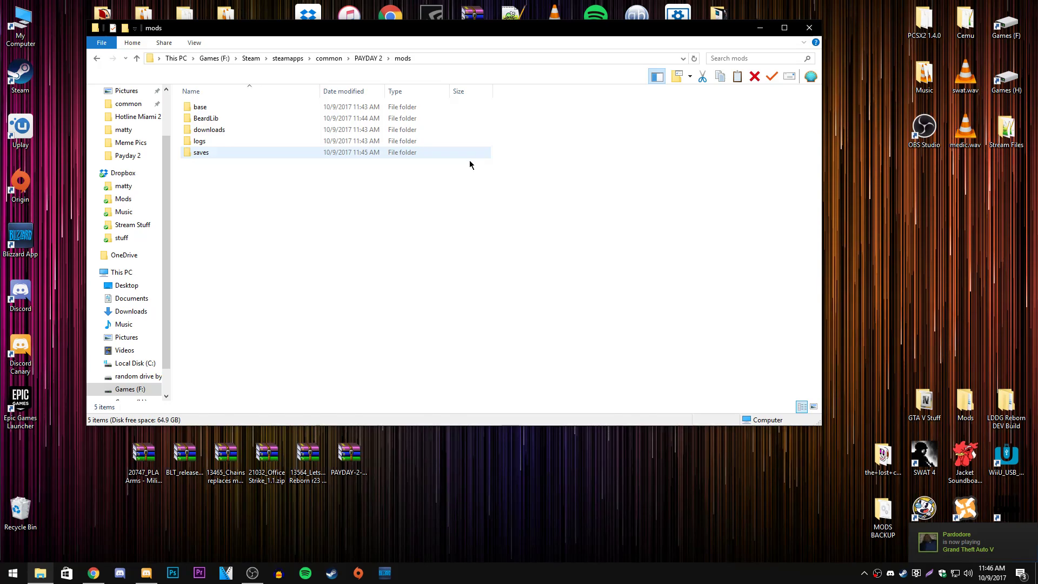
click(94, 573)
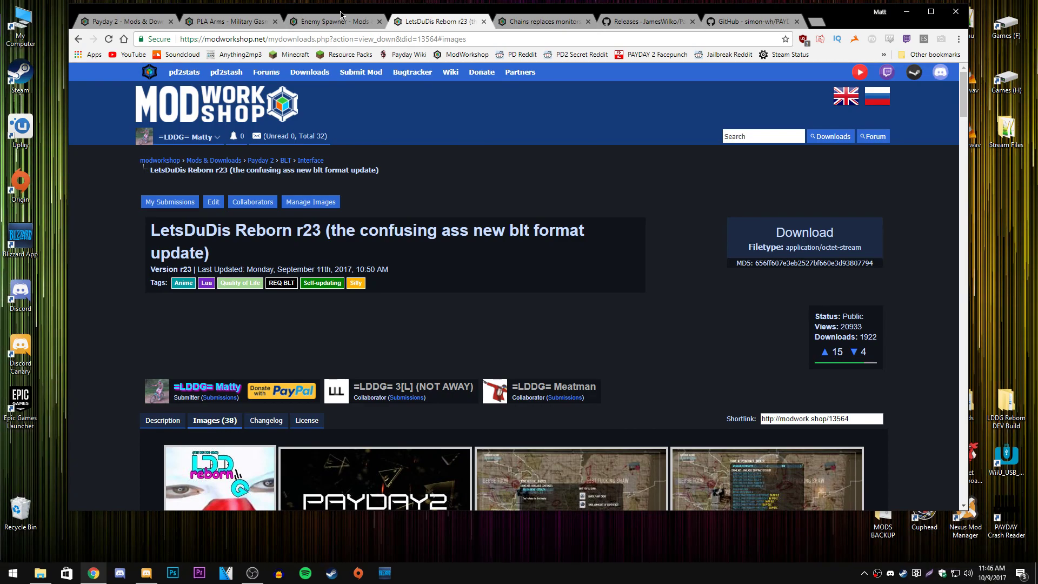
click(909, 12)
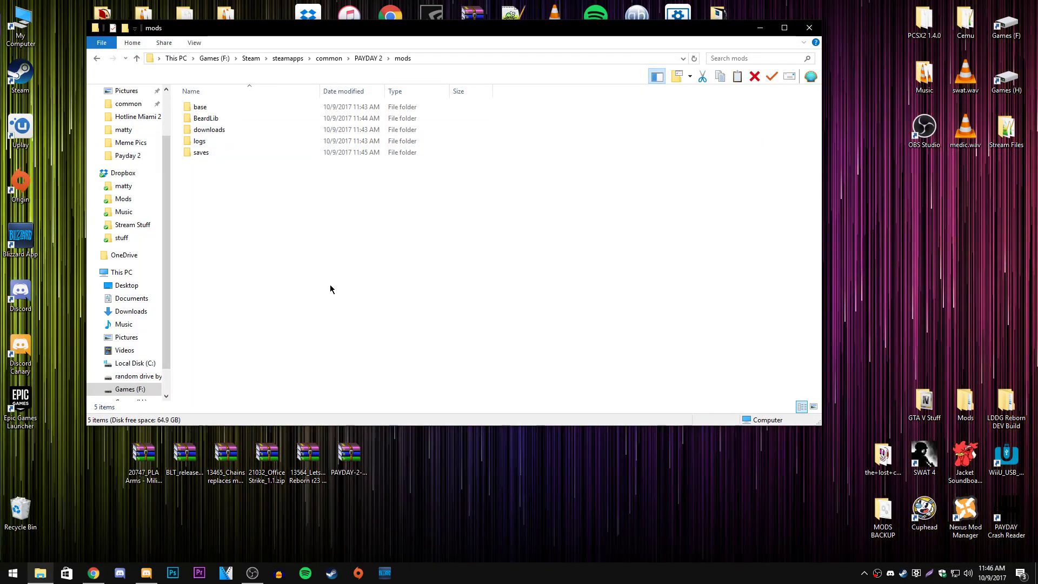
Step: Open the 13564_LetsDuDis Reborn r23 zip archive from the desktop and place its window beside the mods folder window
click(267, 460)
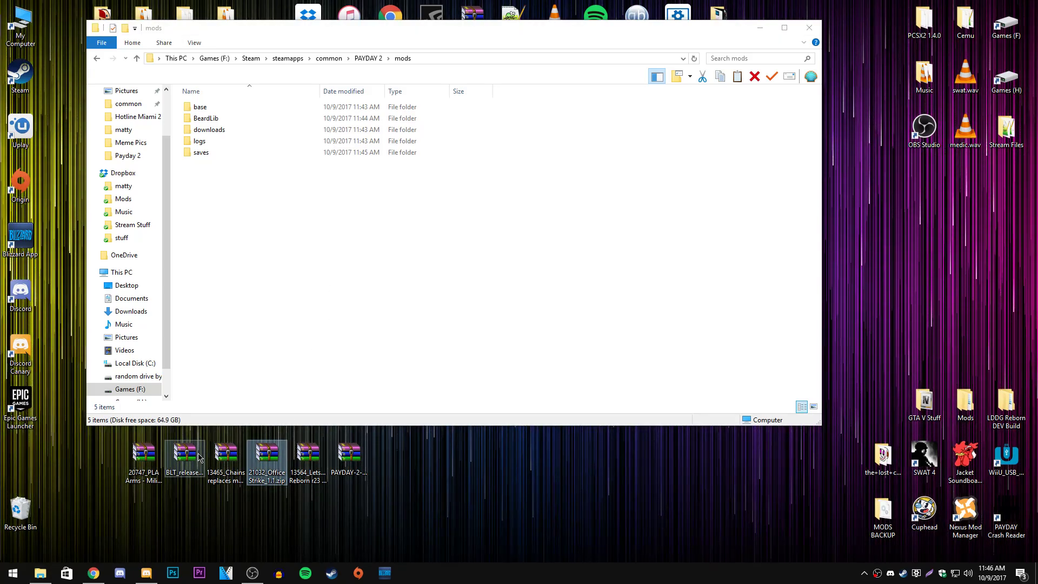
click(308, 455)
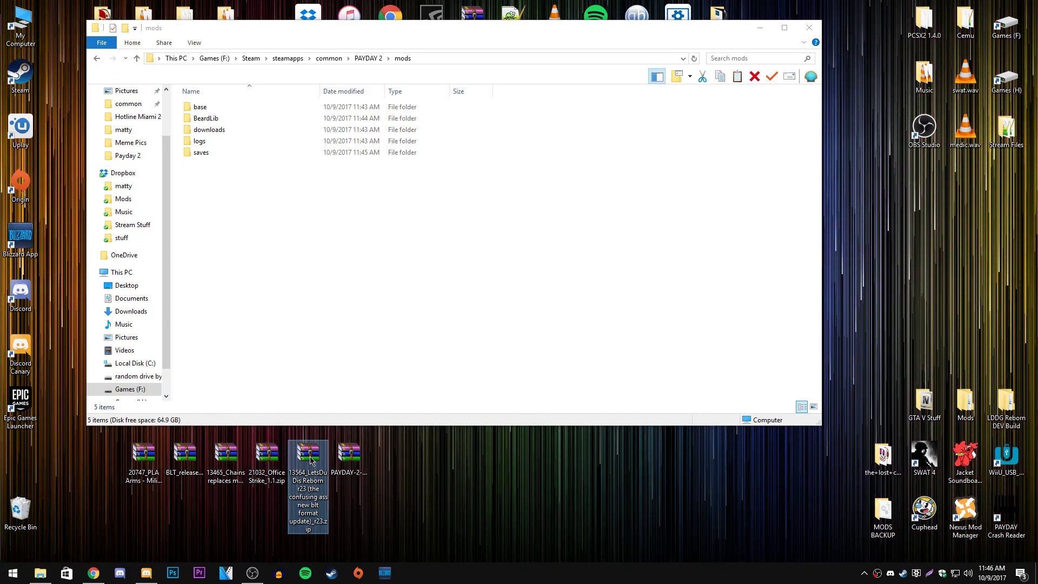
double_click(309, 458)
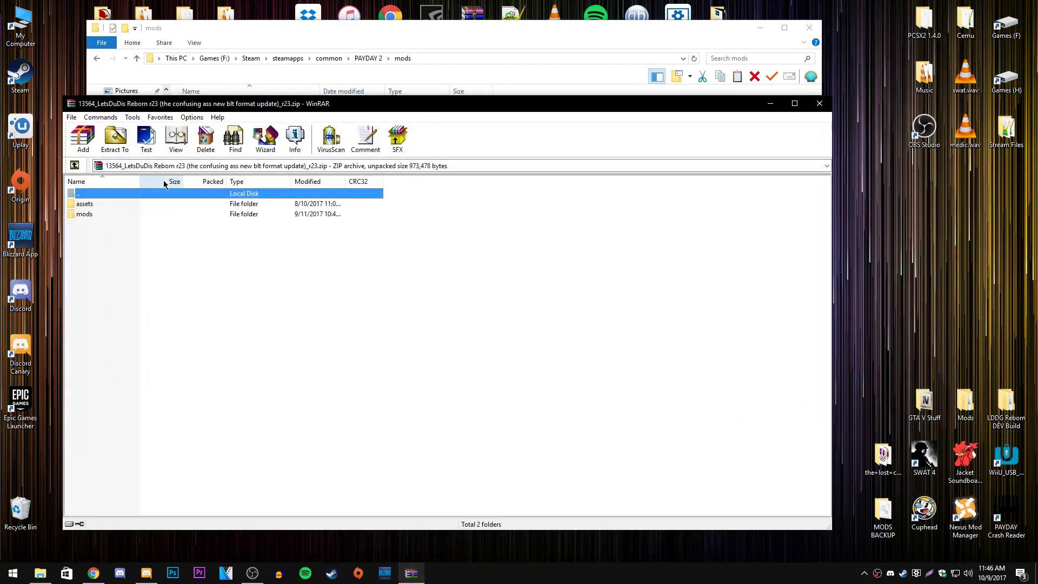
drag(212, 109, 524, 84)
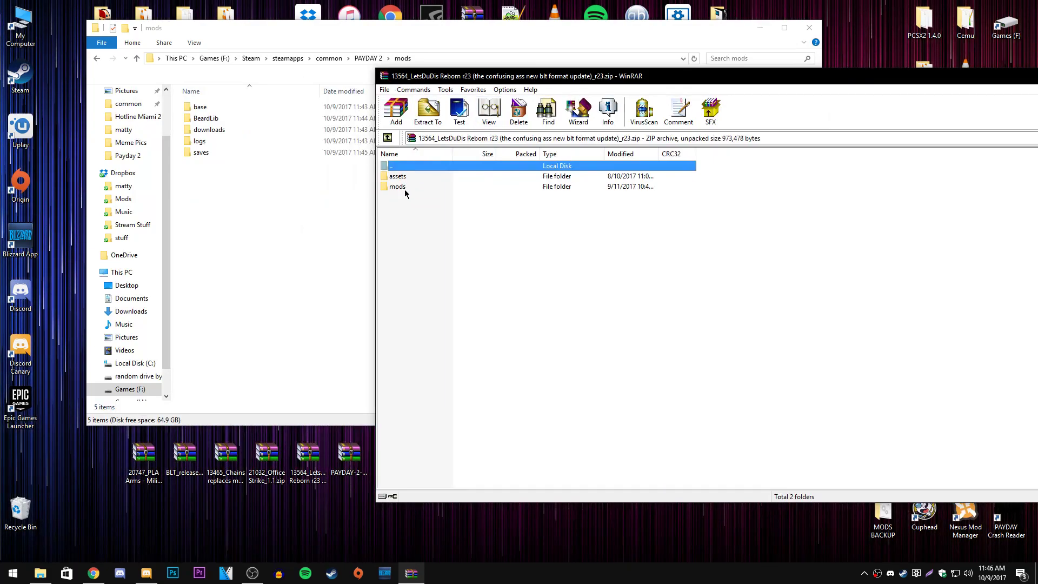
Step: Extract the assets and mods folders from the LetsDuDis Reborn r23 archive into the main PAYDAY 2 folder
click(367, 60)
click(844, 314)
drag(401, 220, 408, 178)
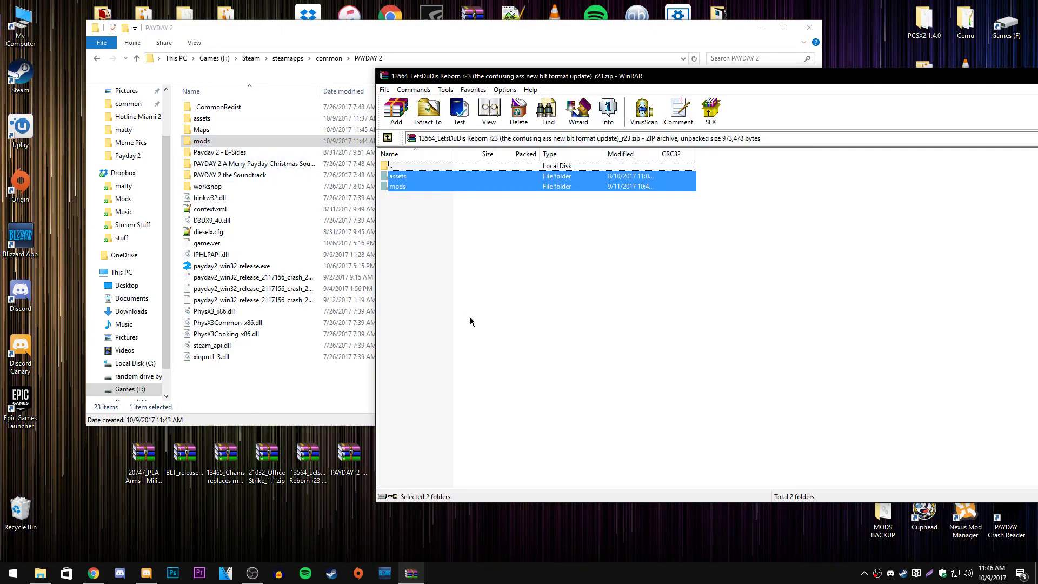
click(346, 63)
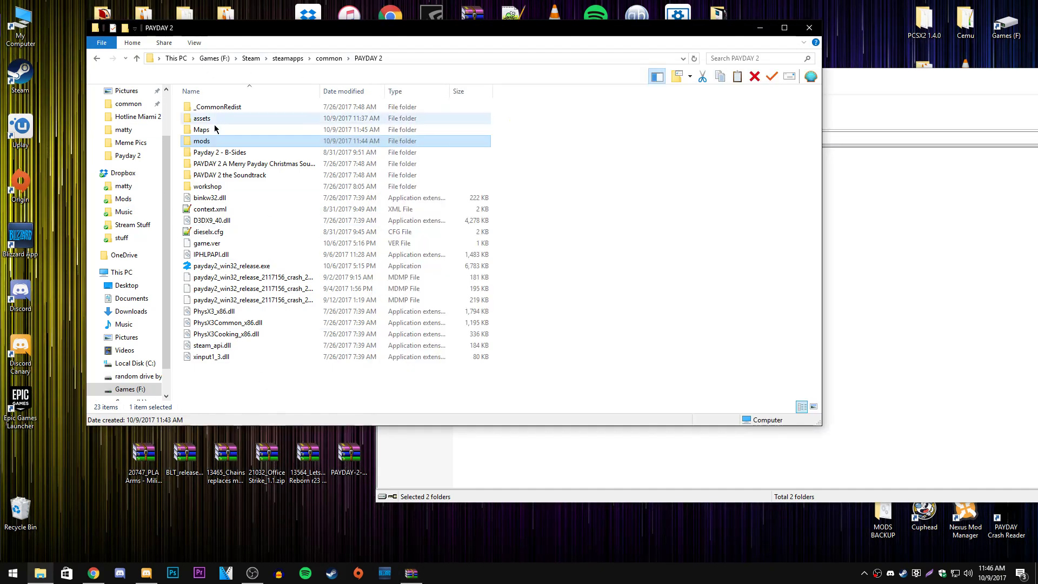
double_click(202, 141)
click(368, 58)
click(589, 454)
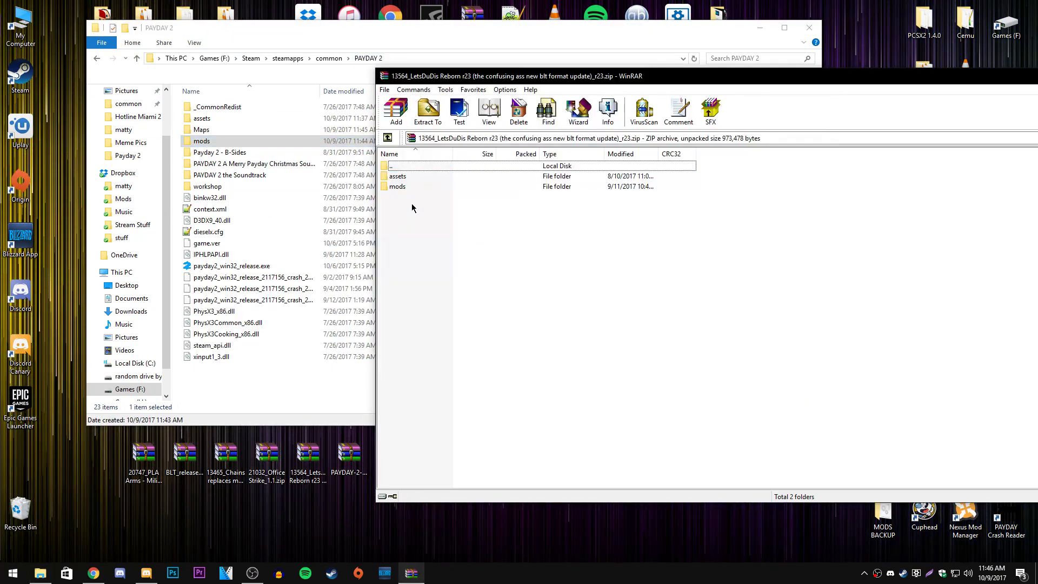
key(ctrl+a)
drag(280, 406, 280, 405)
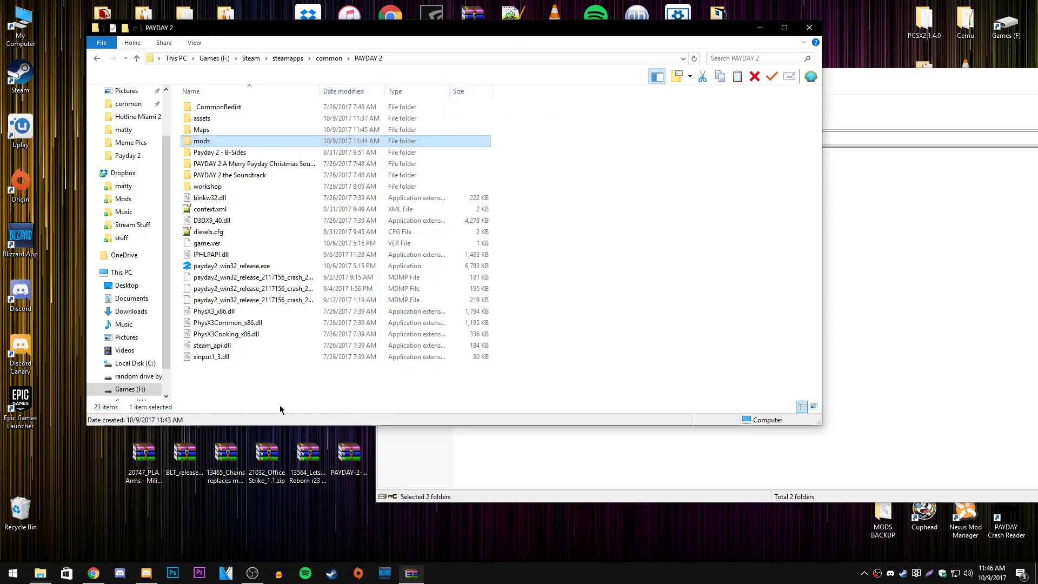
Step: Inspect the extracted LDDG Reborn Assets folder in assets\mod_overrides and the LDDG Reborn folder in mods, then return to the PAYDAY 2 folder
double_click(254, 123)
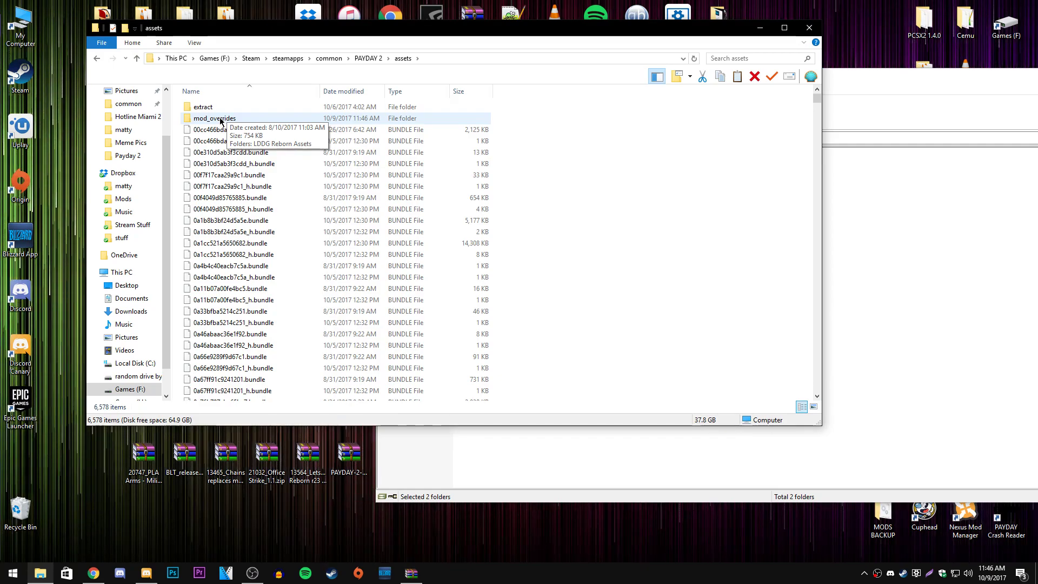
double_click(220, 119)
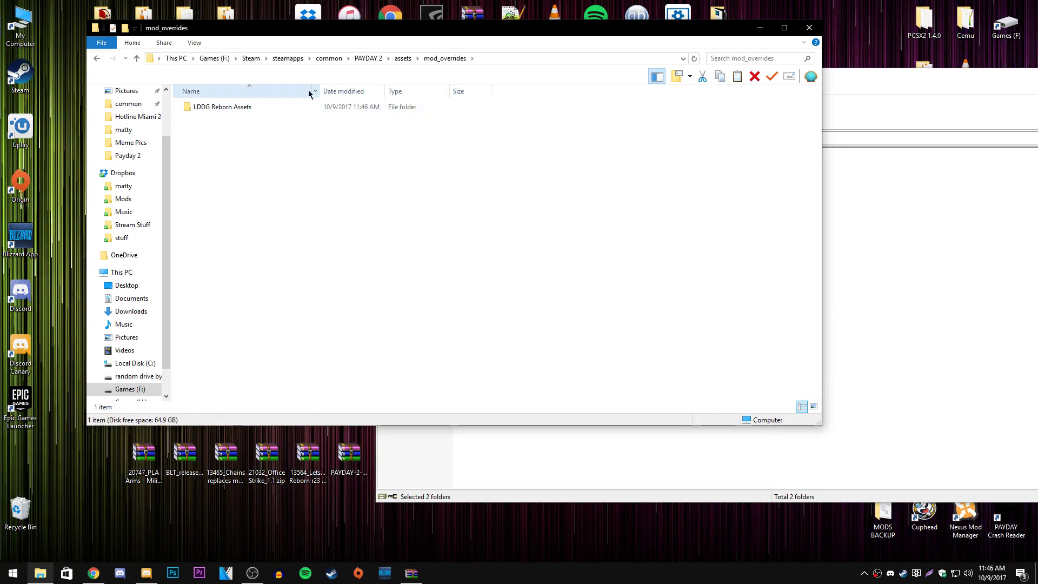
click(259, 109)
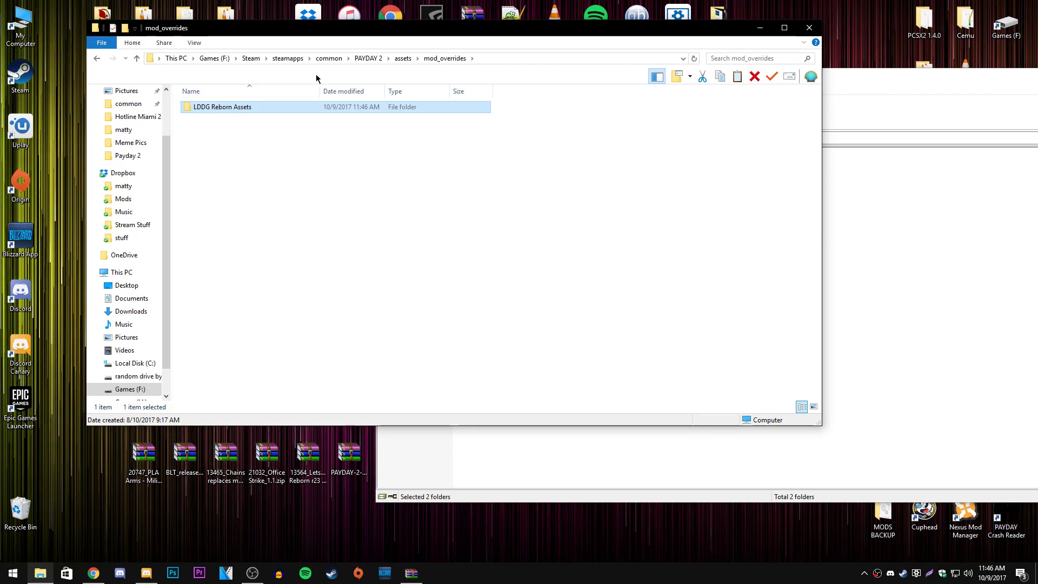
click(374, 59)
double_click(210, 139)
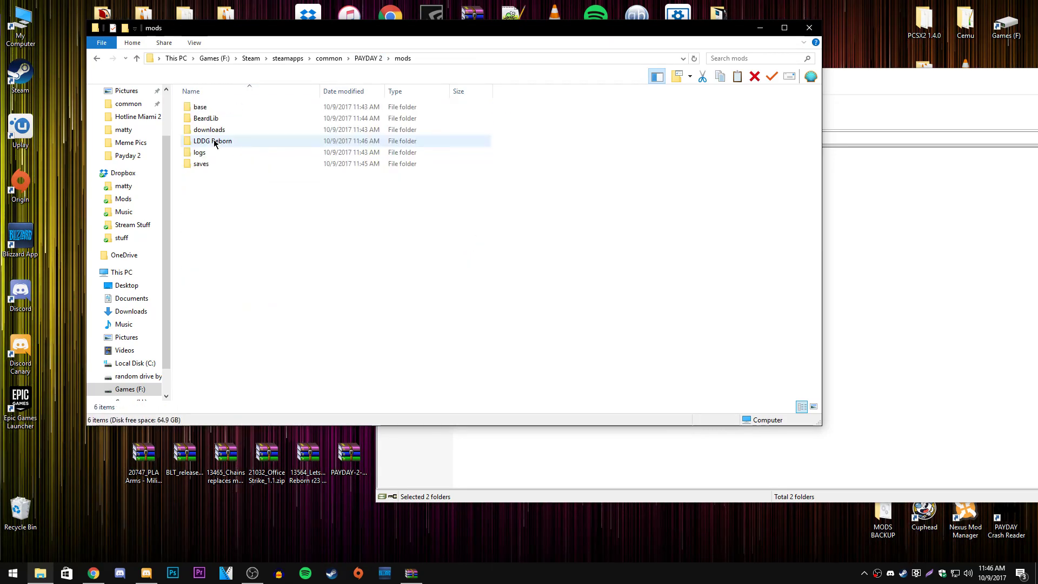
double_click(247, 144)
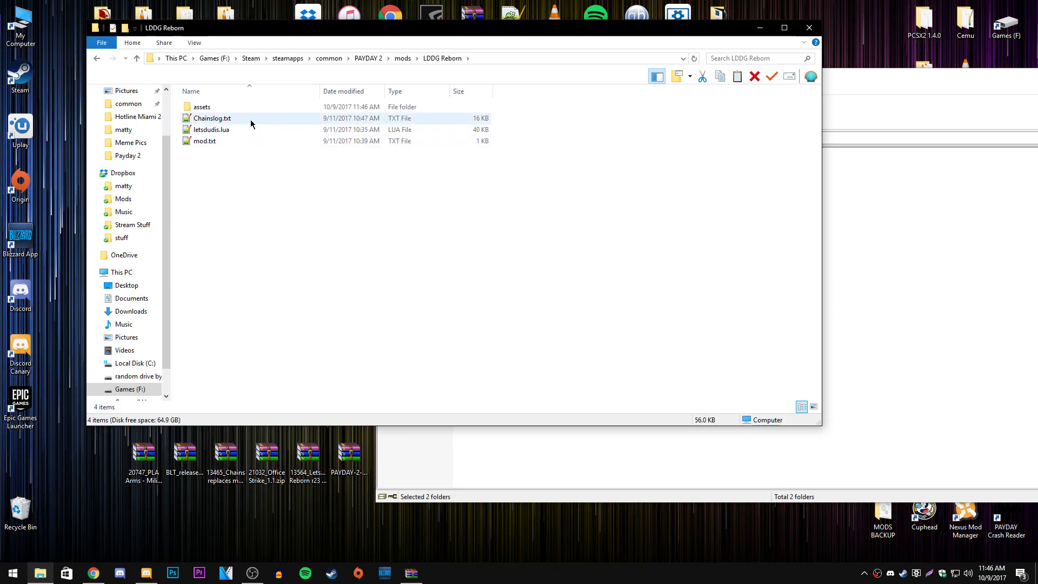
click(403, 58)
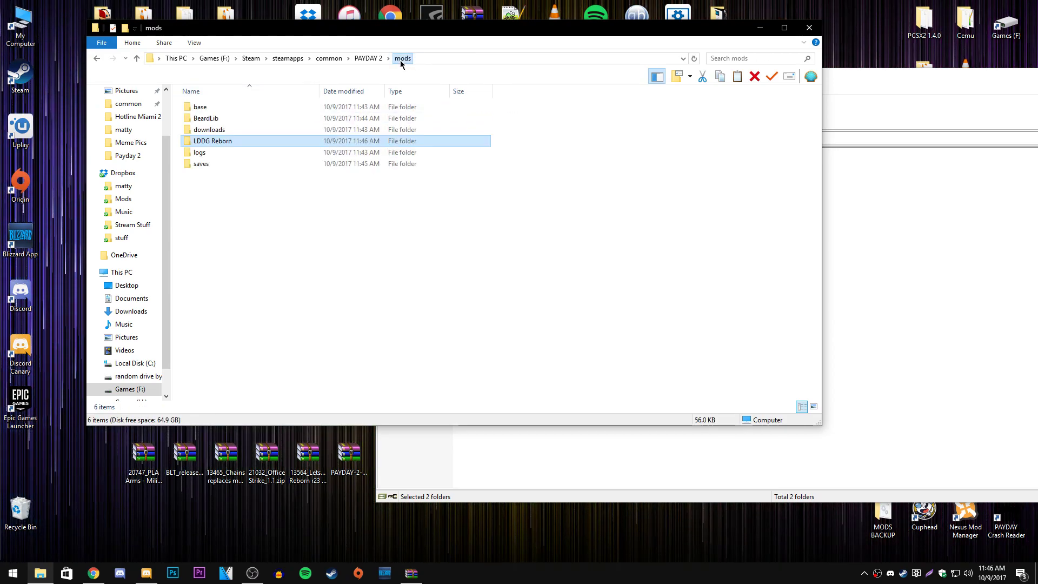
click(368, 59)
Step: Bring the LetsDuDis Reborn archive window fully into view and close it
click(806, 190)
click(938, 154)
drag(843, 81, 561, 85)
click(852, 79)
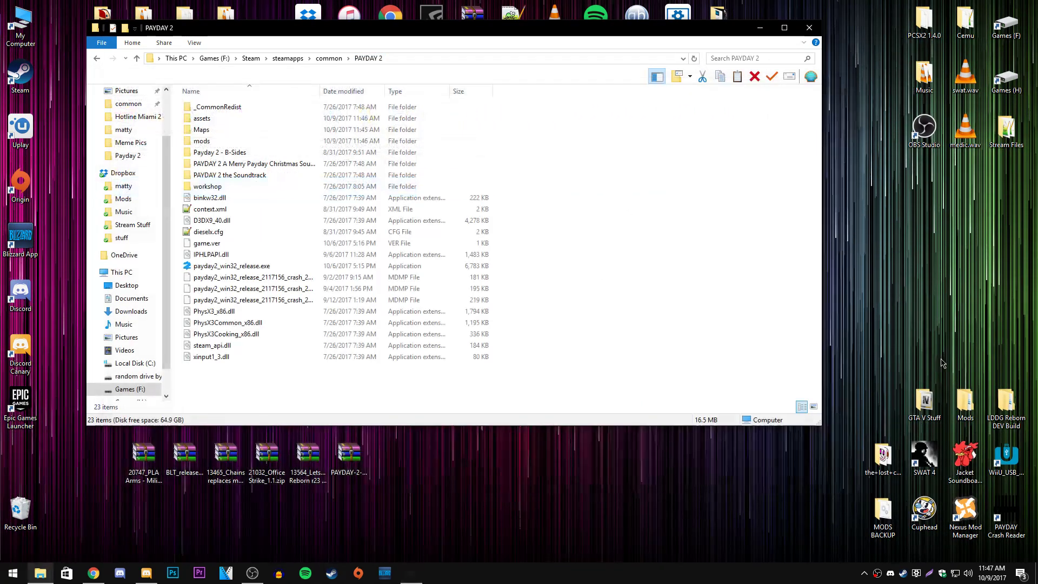
Step: Launch PAYDAY 2 through Steam and continue past the title screen to the main menu
right_click(904, 574)
click(931, 418)
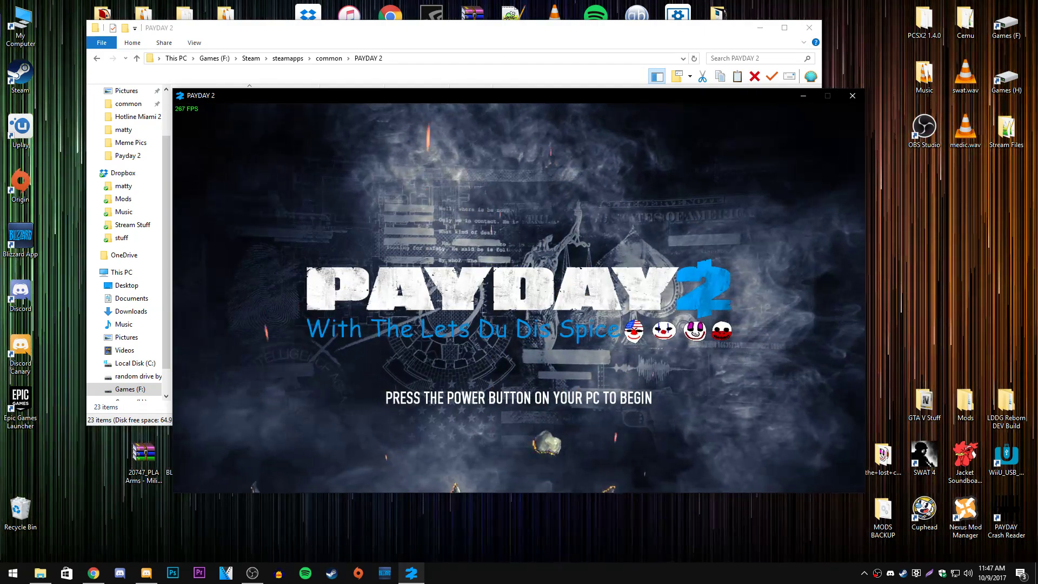
key(Return)
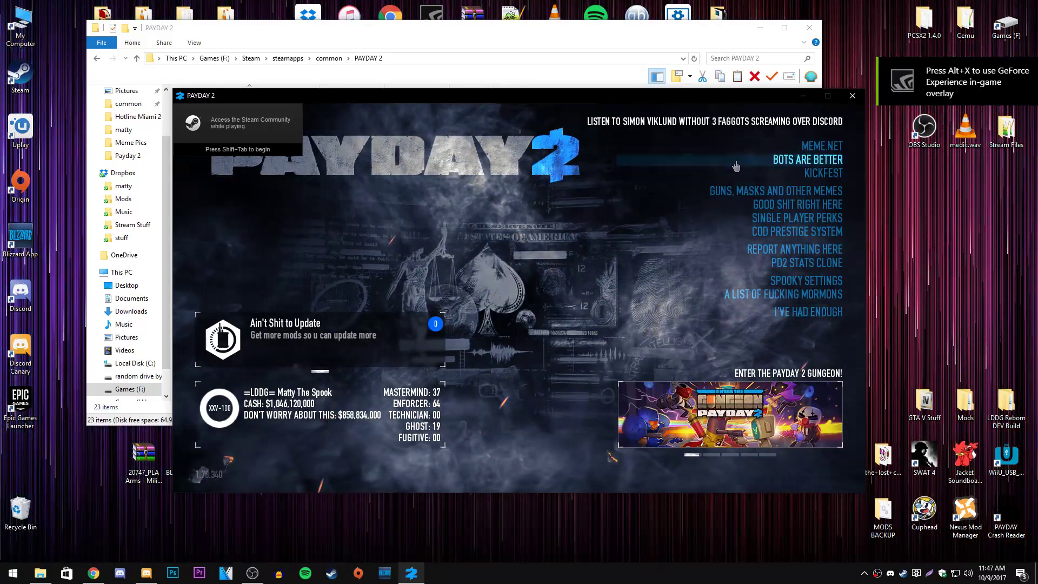
Step: Review the installed BLT mods list in the game's settings, return to the main menu and quit PAYDAY 2
click(809, 281)
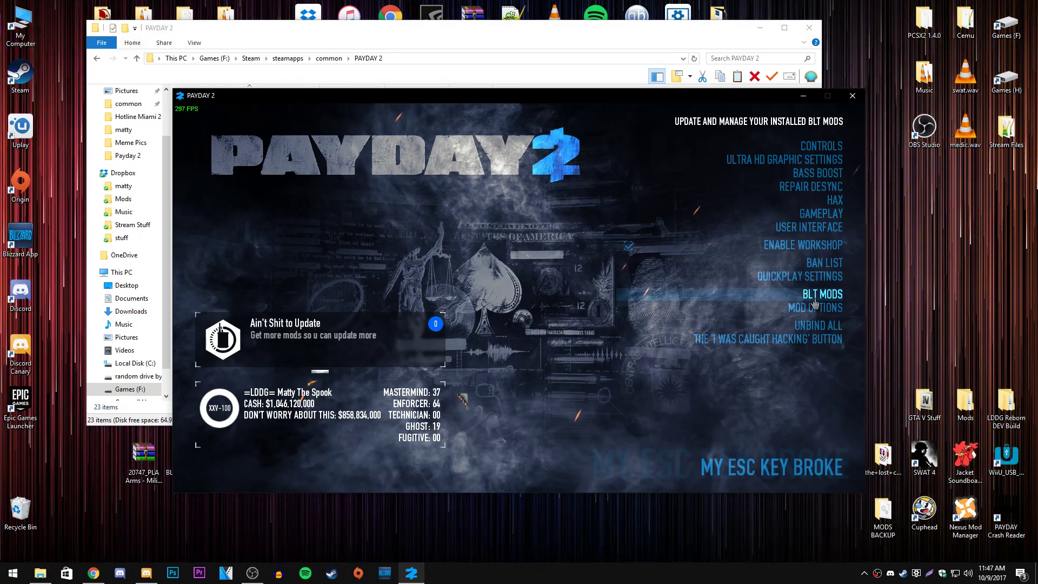
click(815, 302)
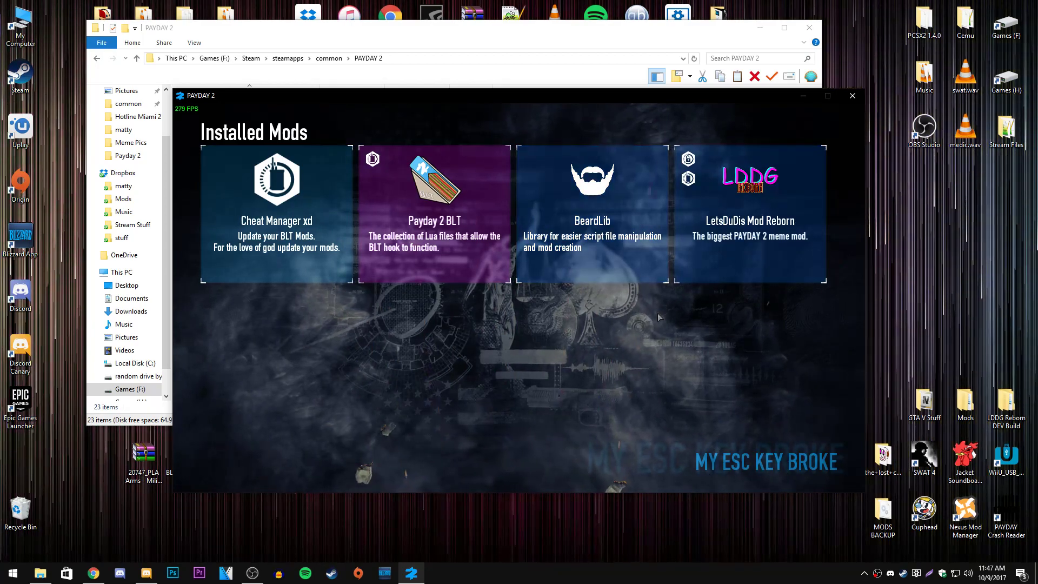
click(785, 463)
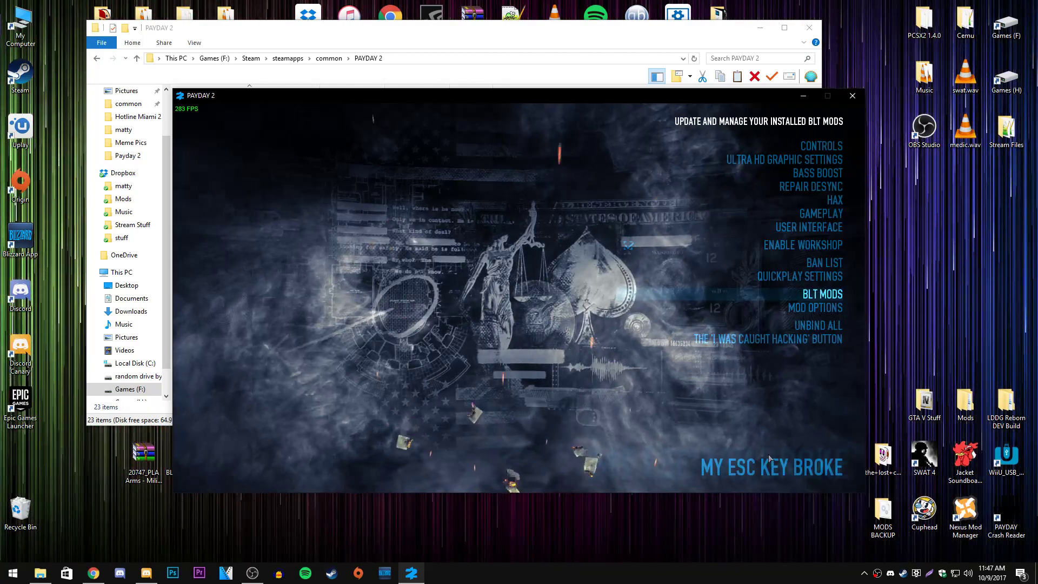
click(786, 463)
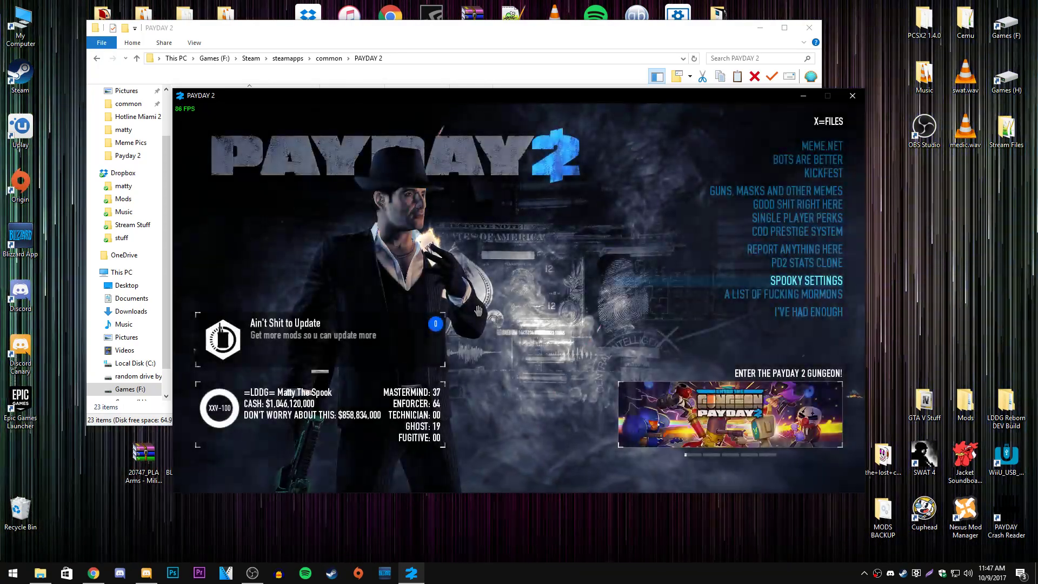
click(756, 323)
click(658, 316)
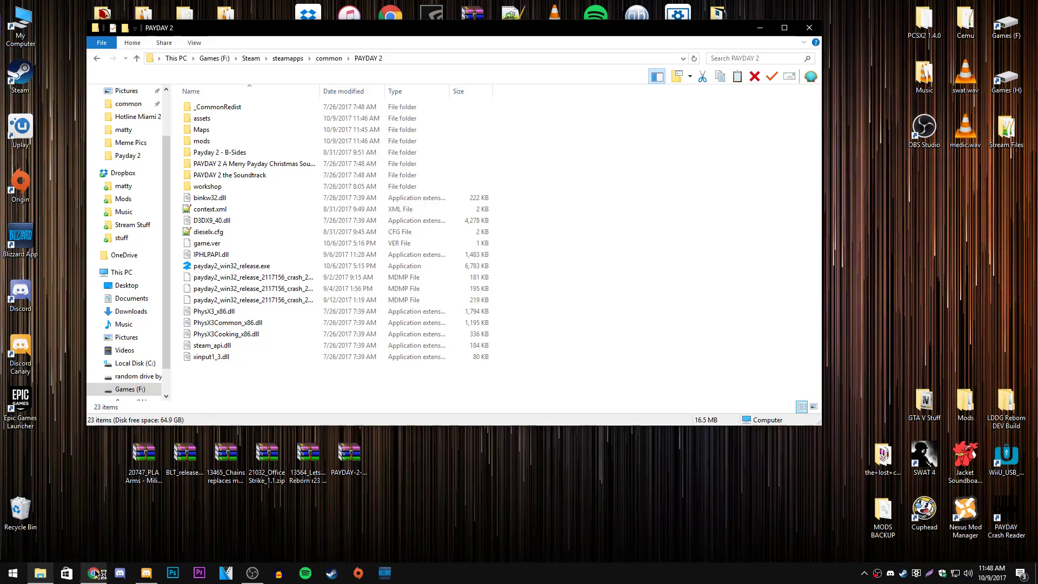
Step: In Chrome, open ModWorkshop's BLT category for Payday 2 and examine the mods on its first page
click(95, 573)
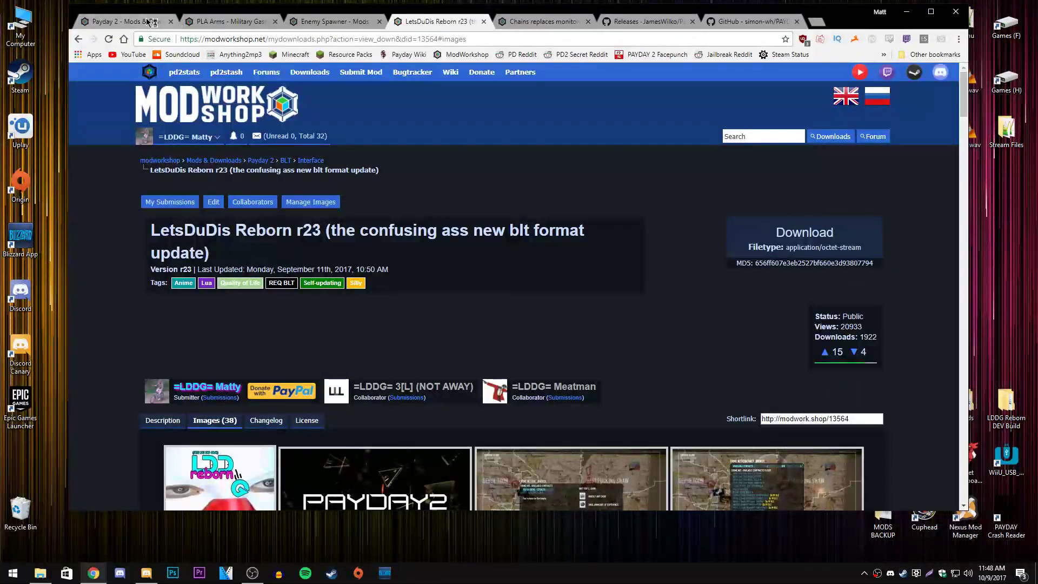
click(150, 21)
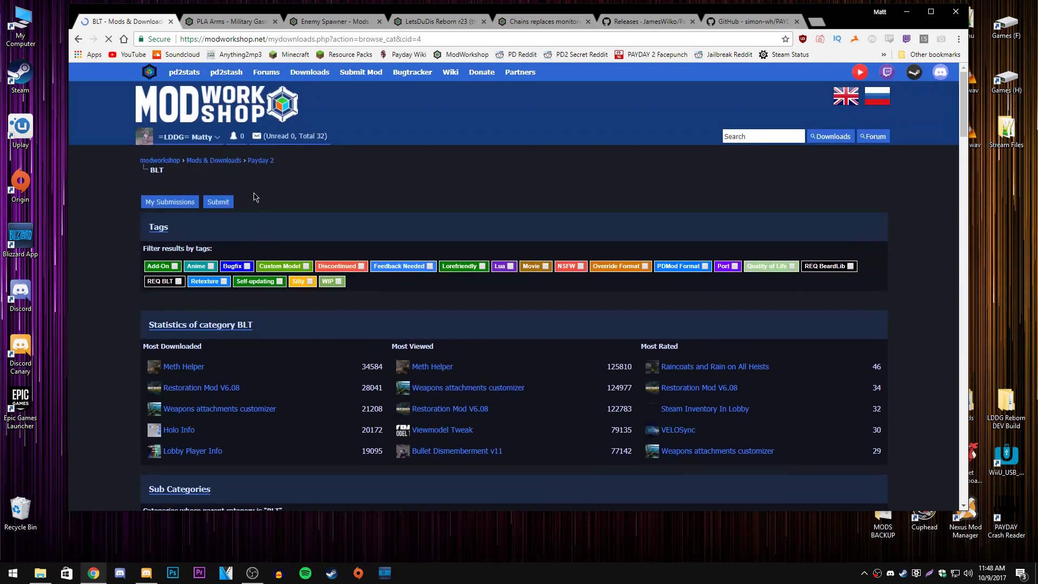
scroll(246, 175, down, 10)
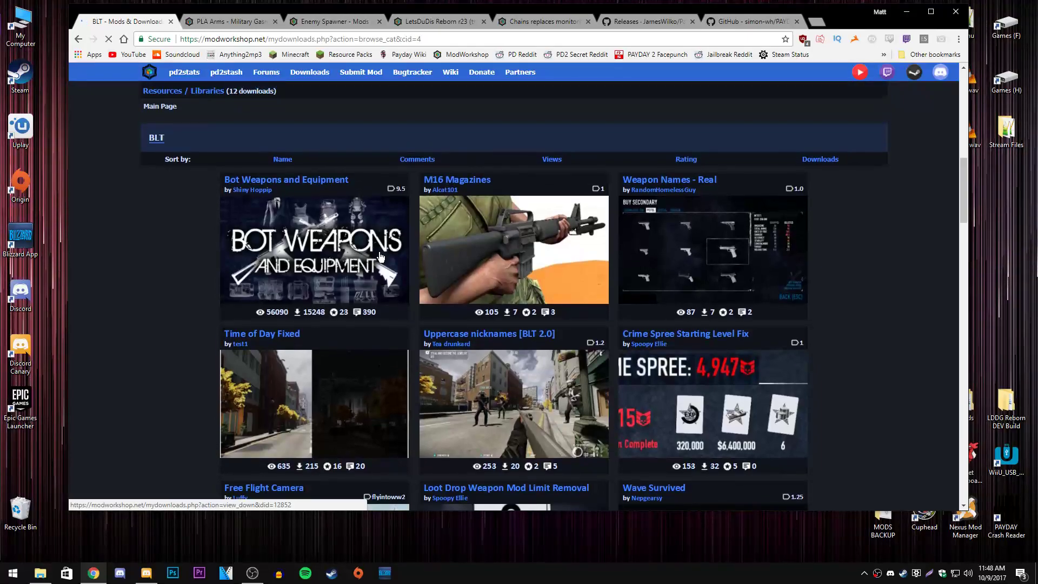
scroll(384, 301, down, 7)
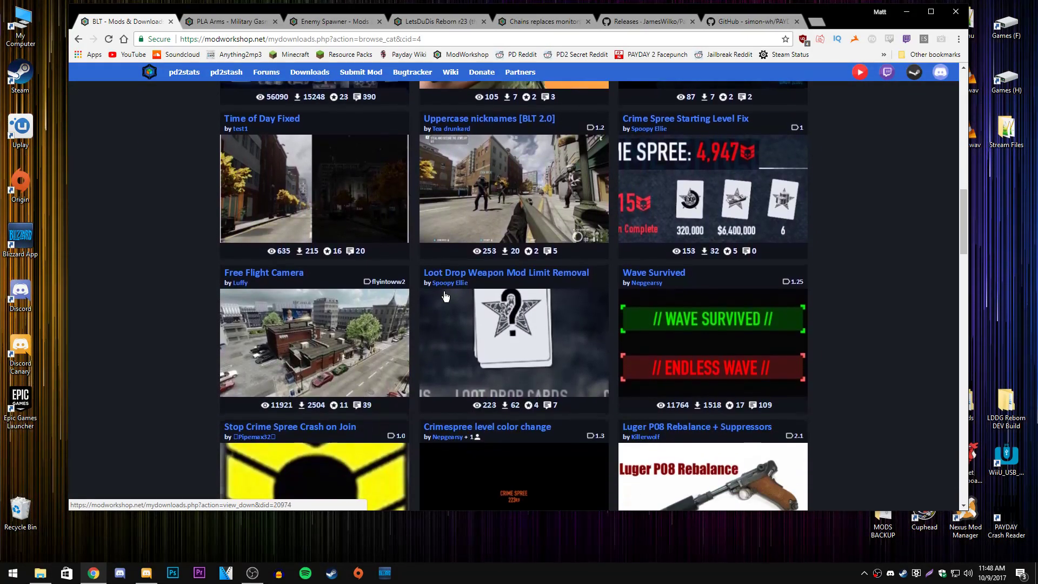
scroll(444, 296, down, 4)
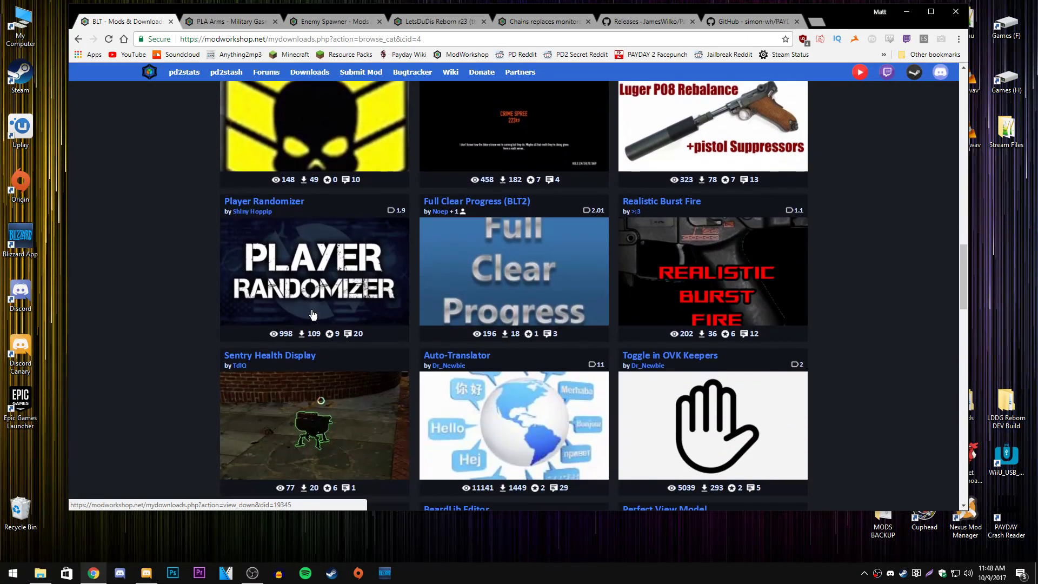
scroll(341, 315, down, 6)
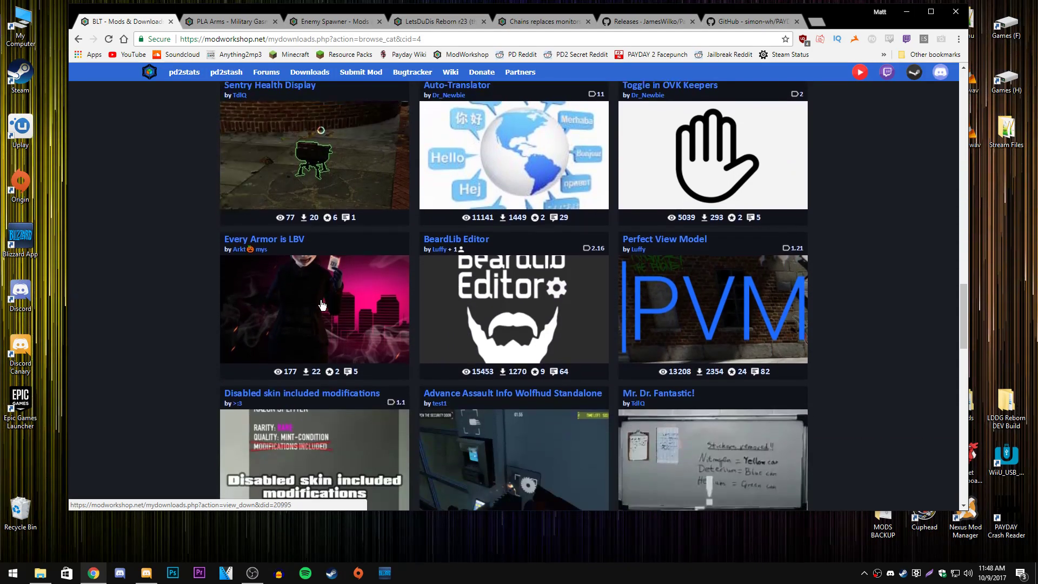
scroll(323, 306, down, 4)
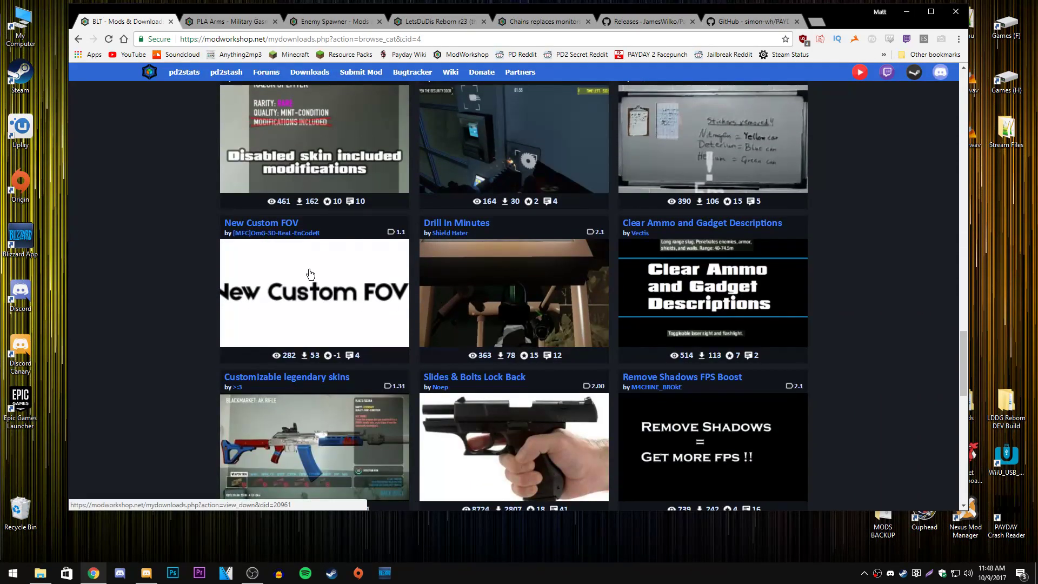
scroll(310, 274, down, 3)
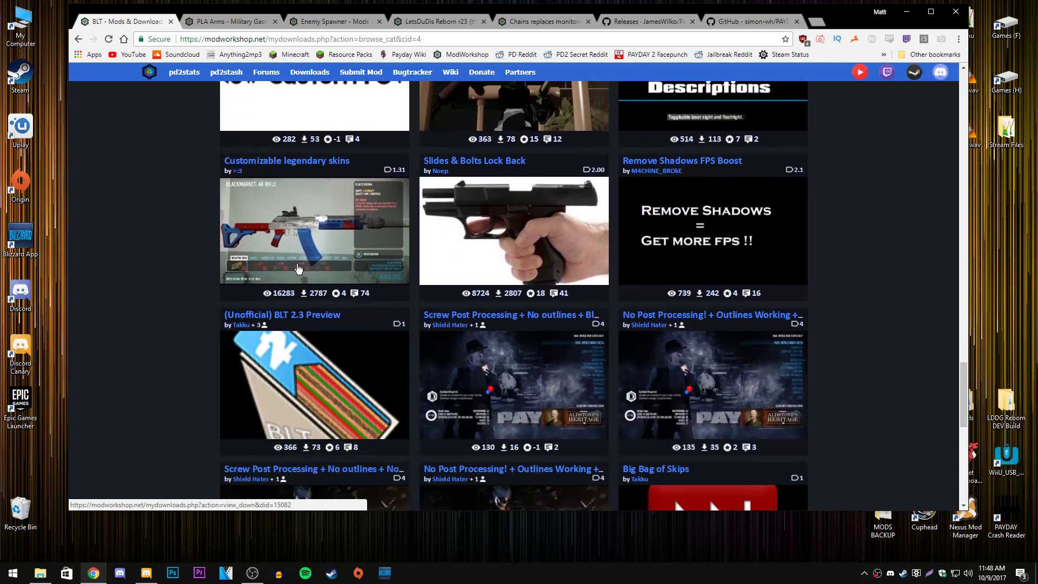
scroll(325, 320, down, 8)
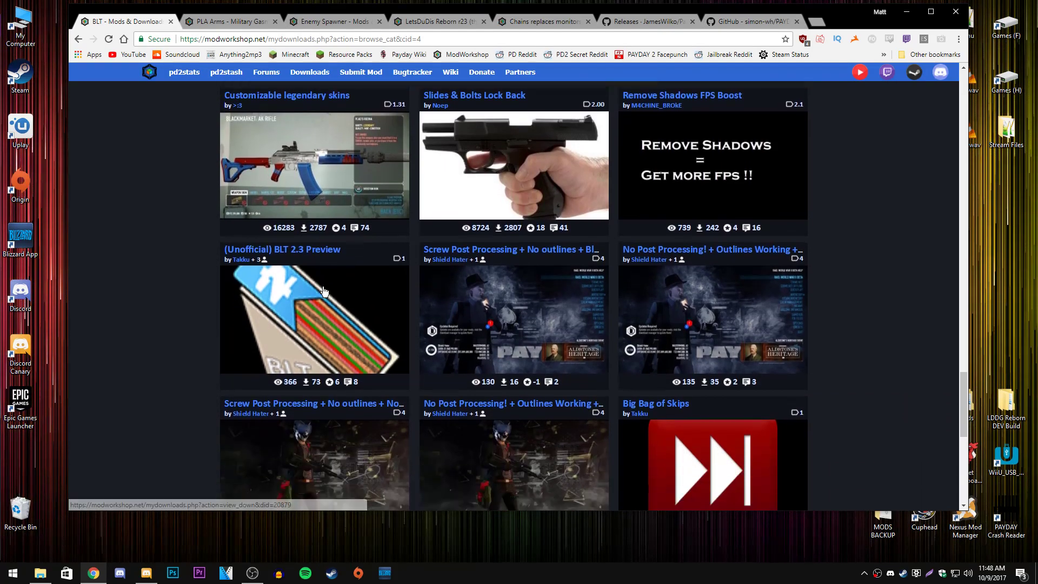
scroll(402, 290, down, 2)
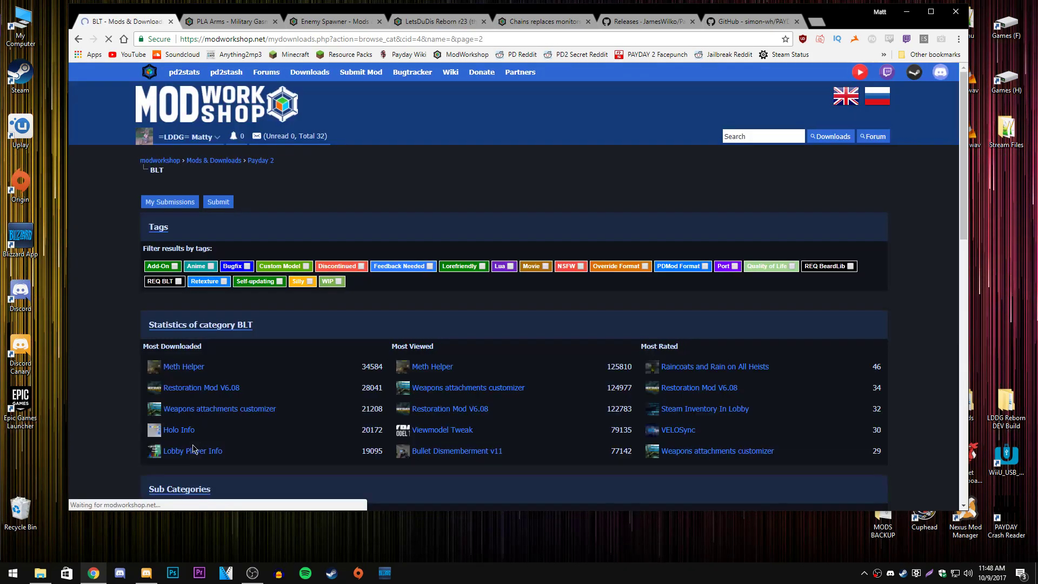
Step: Examine the mods listed on the second and third pages of ModWorkshop's BLT category
scroll(288, 425, down, 9)
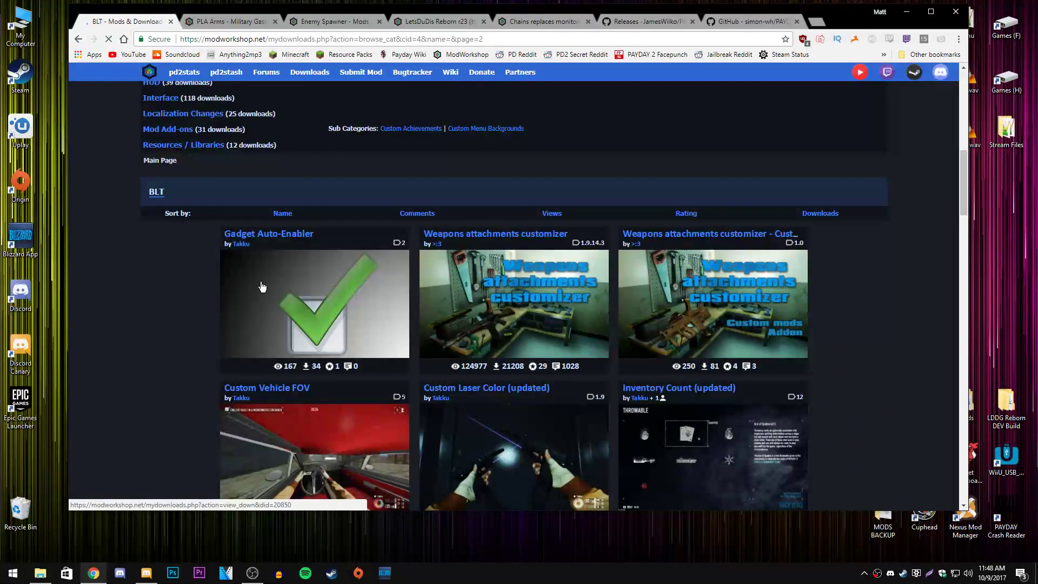
scroll(280, 245, down, 7)
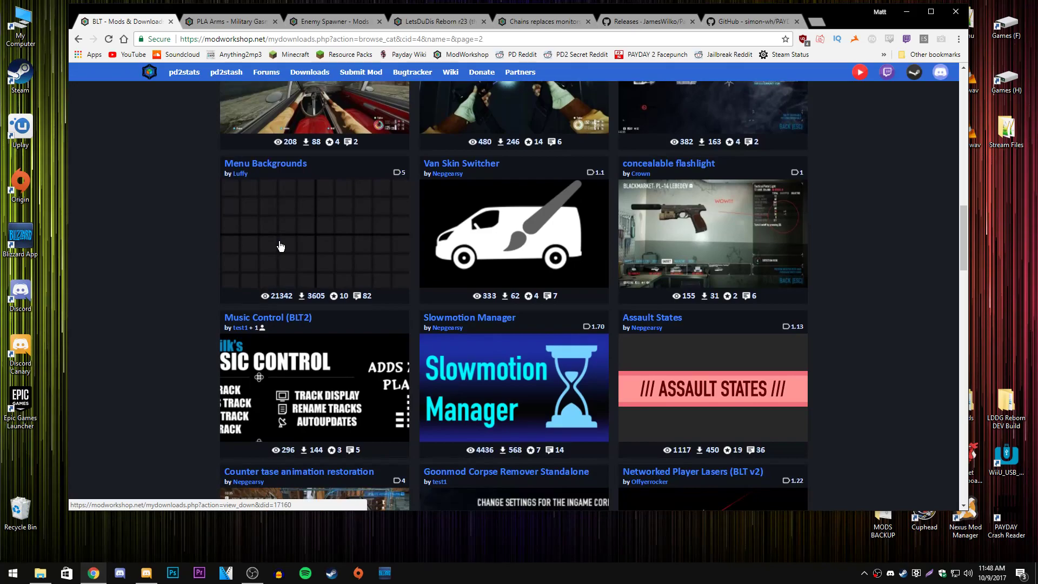
scroll(280, 246, down, 3)
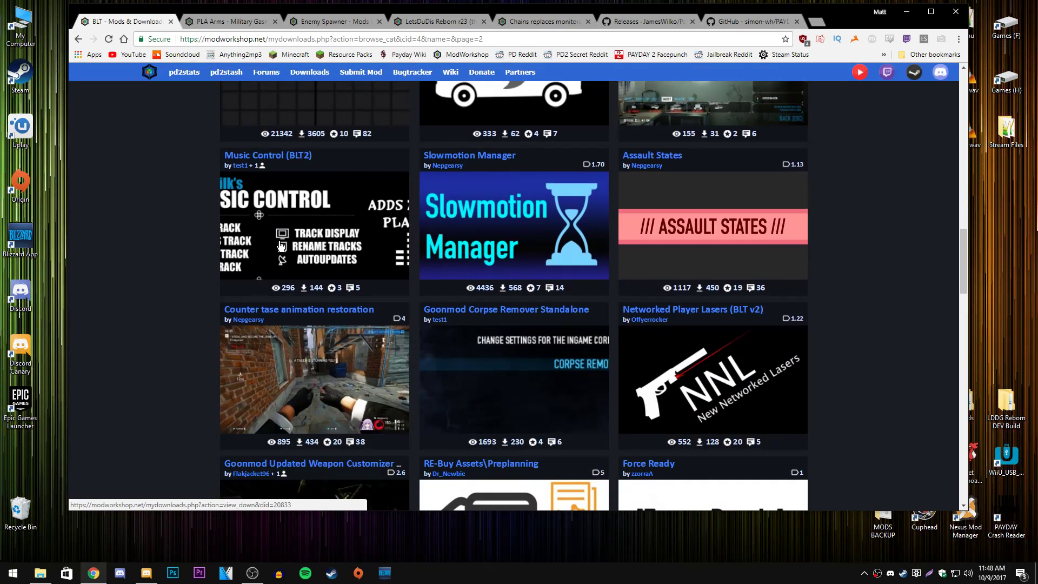
scroll(281, 247, down, 5)
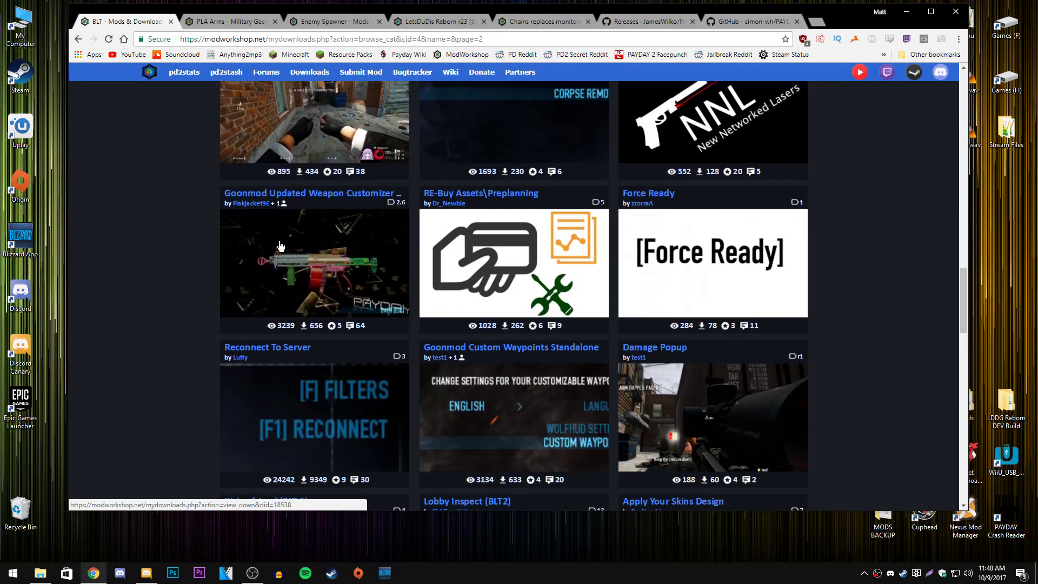
scroll(280, 247, down, 11)
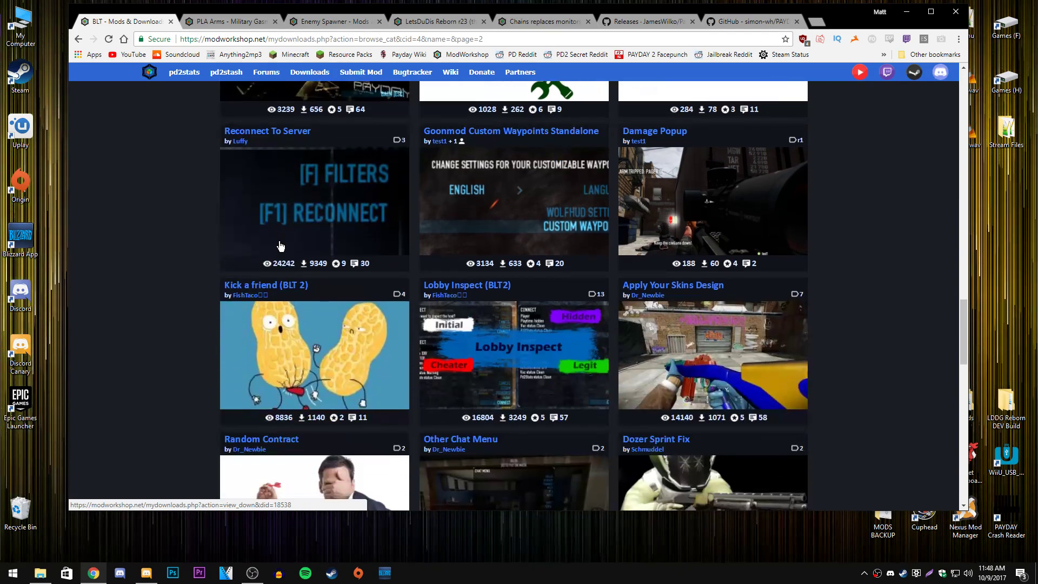
scroll(280, 247, down, 10)
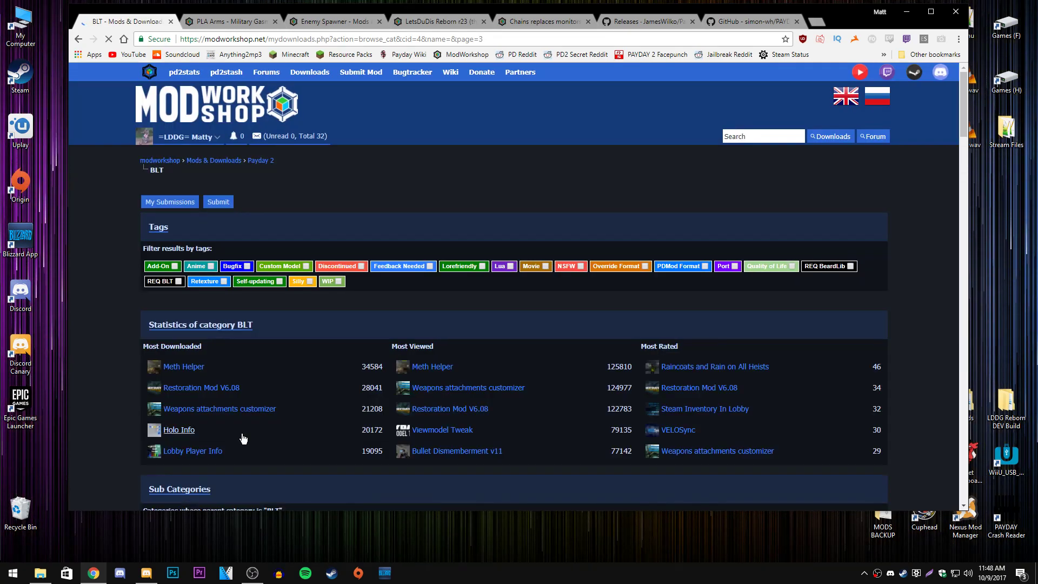
scroll(242, 435, down, 7)
scroll(242, 435, down, 6)
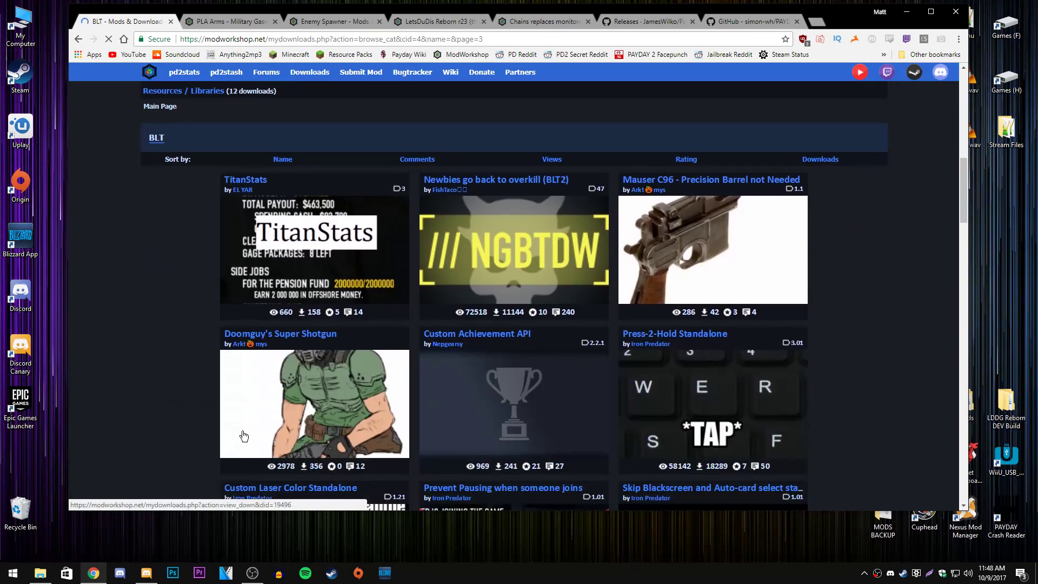
scroll(244, 436, down, 6)
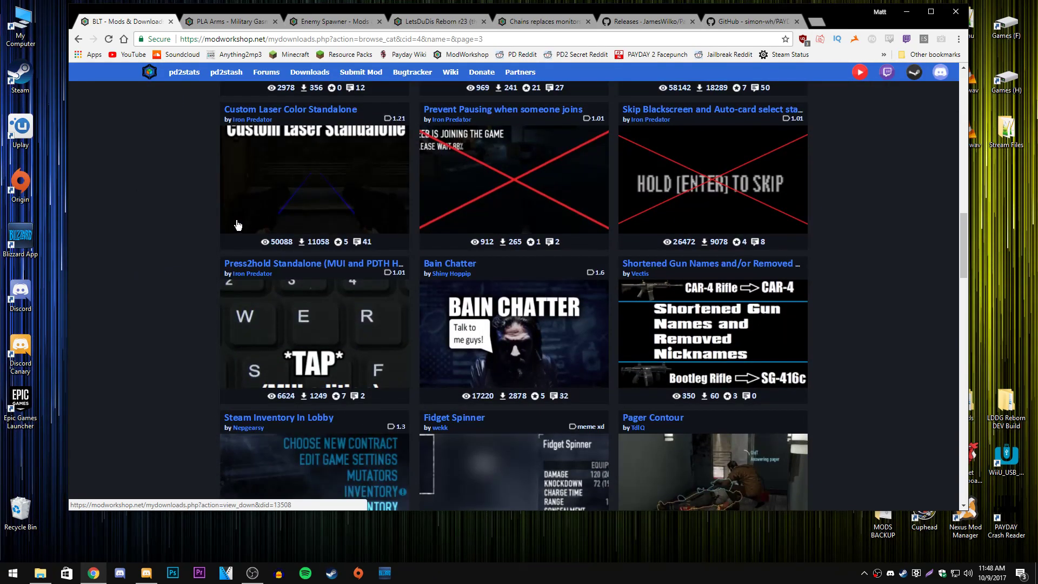
scroll(238, 225, down, 9)
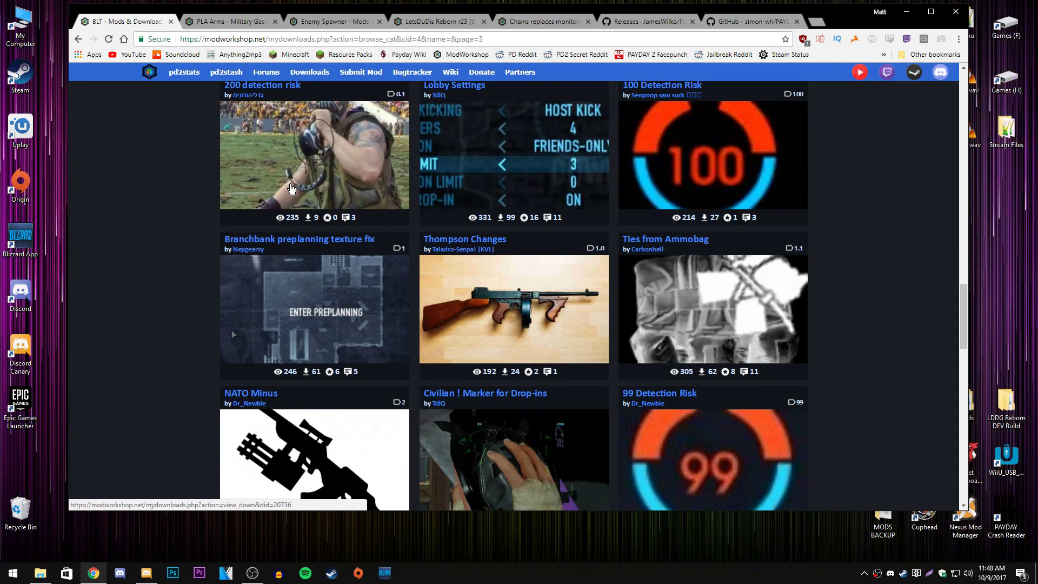
Step: Bring up the Enemy Spawner mod page and shorten the browser window to uncover the mod archives on the desktop
click(284, 26)
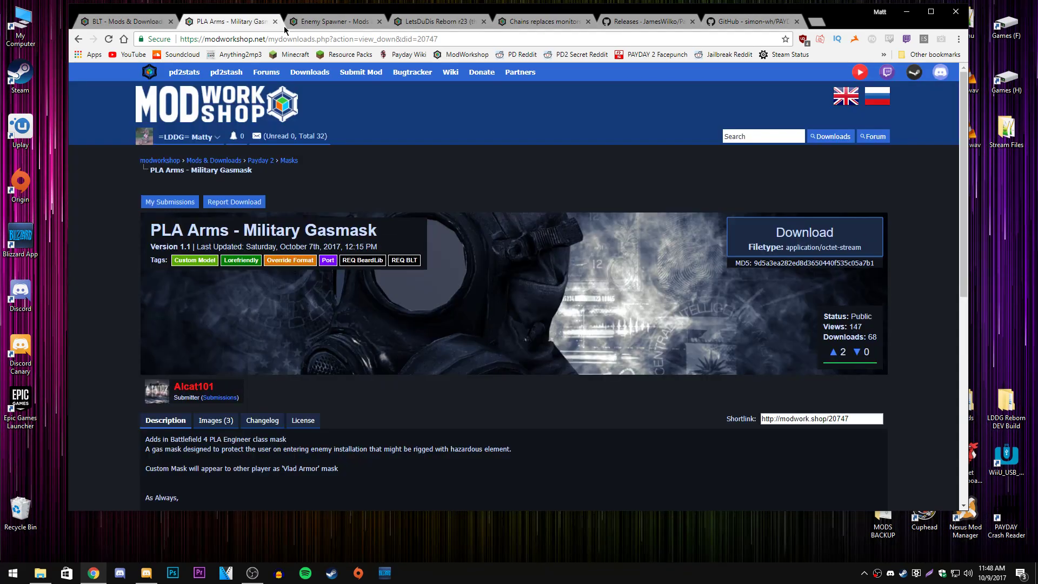
click(460, 25)
click(40, 573)
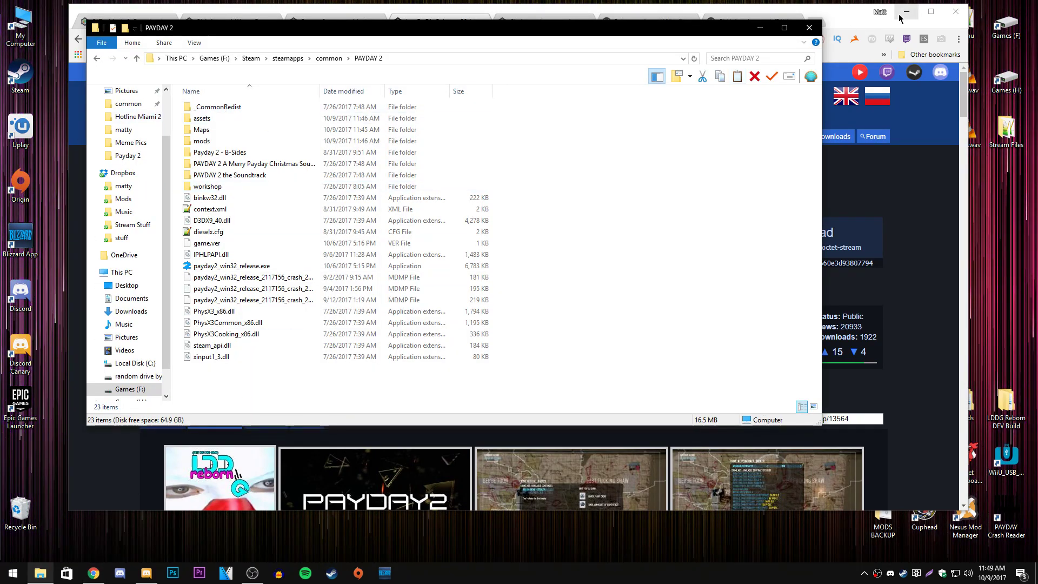
click(696, 16)
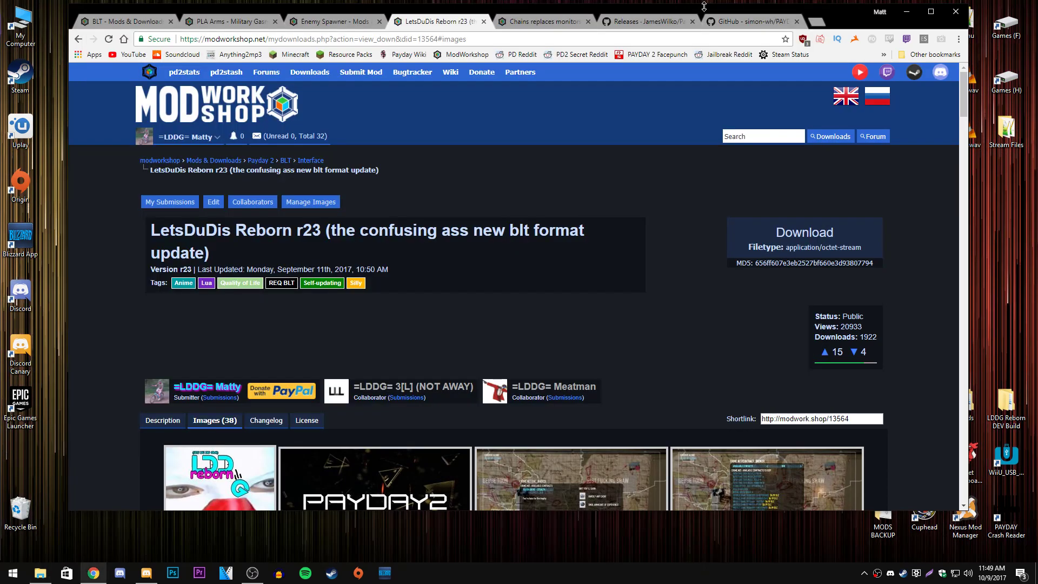
click(332, 22)
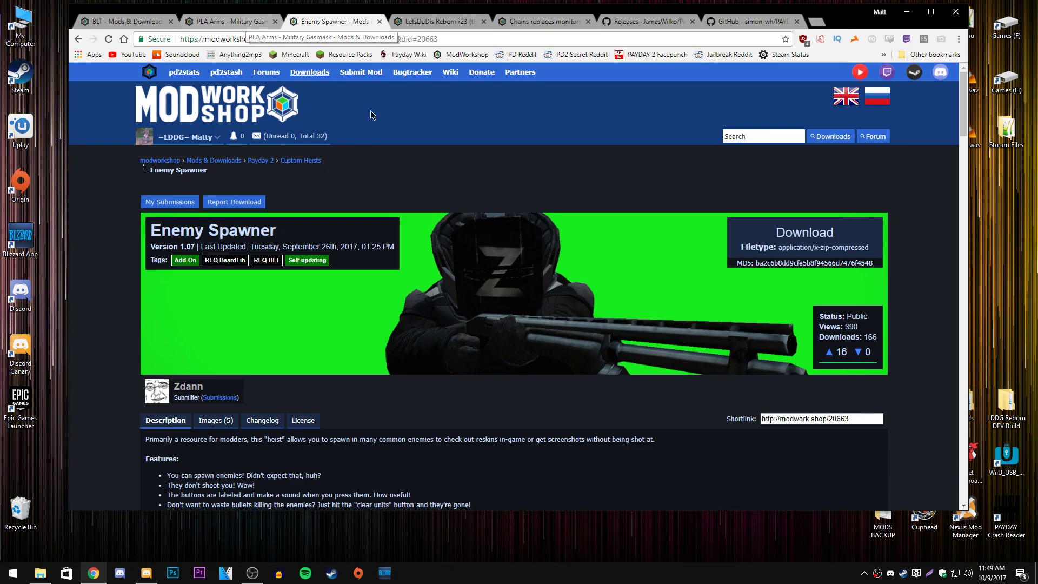
drag(543, 11, 542, 8)
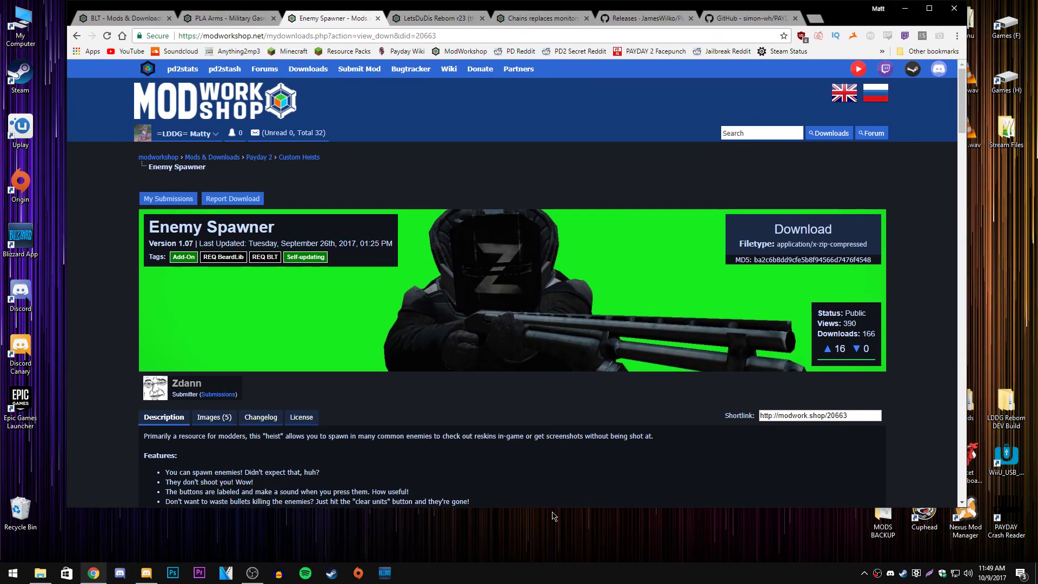
drag(553, 515, 552, 443)
Step: Look through the Enemy Spawner mod's description, changelog and images
scroll(477, 318, down, 2)
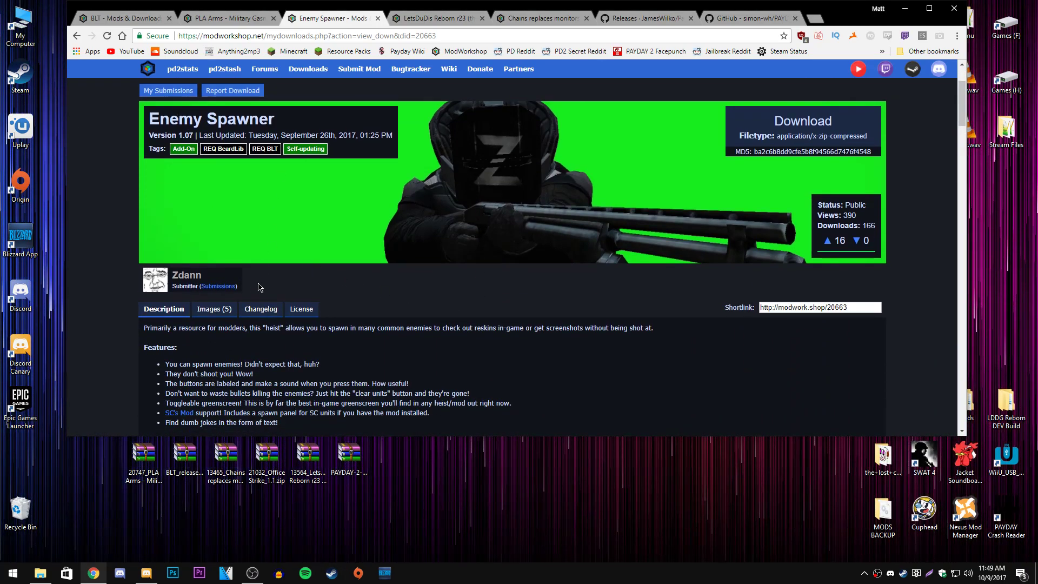
click(259, 309)
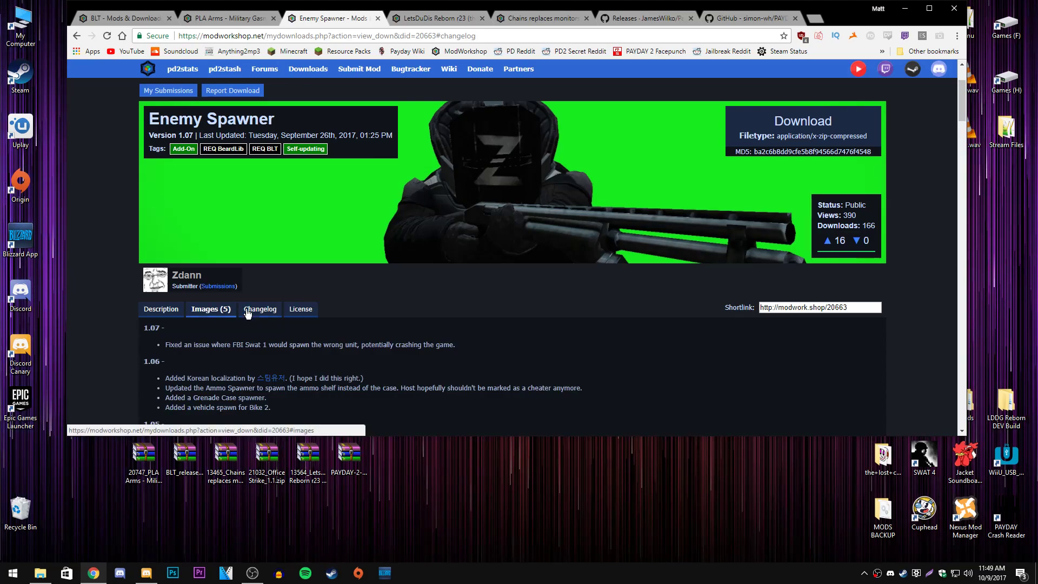
click(228, 311)
scroll(396, 261, down, 3)
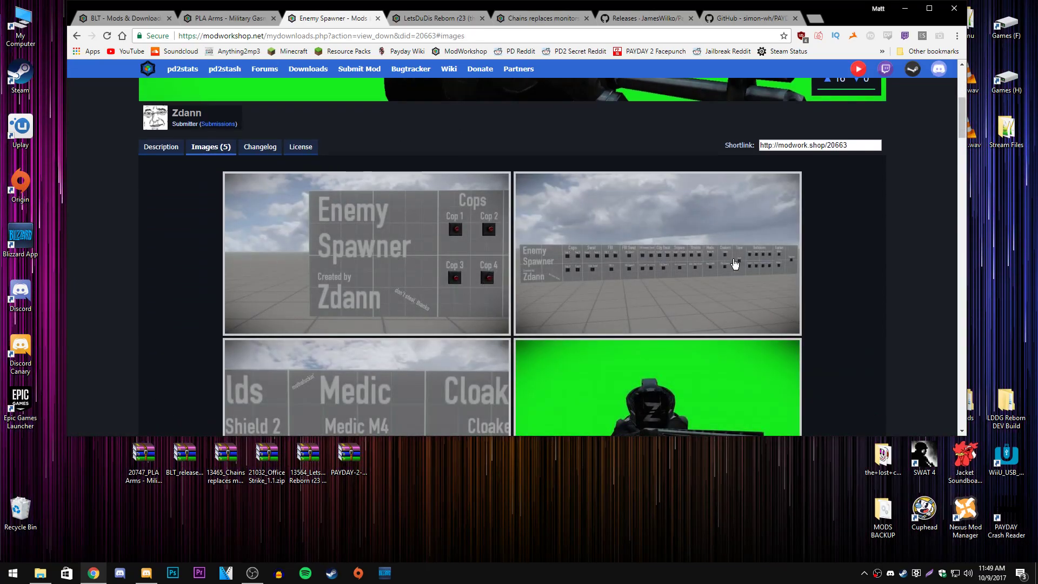
scroll(415, 274, down, 4)
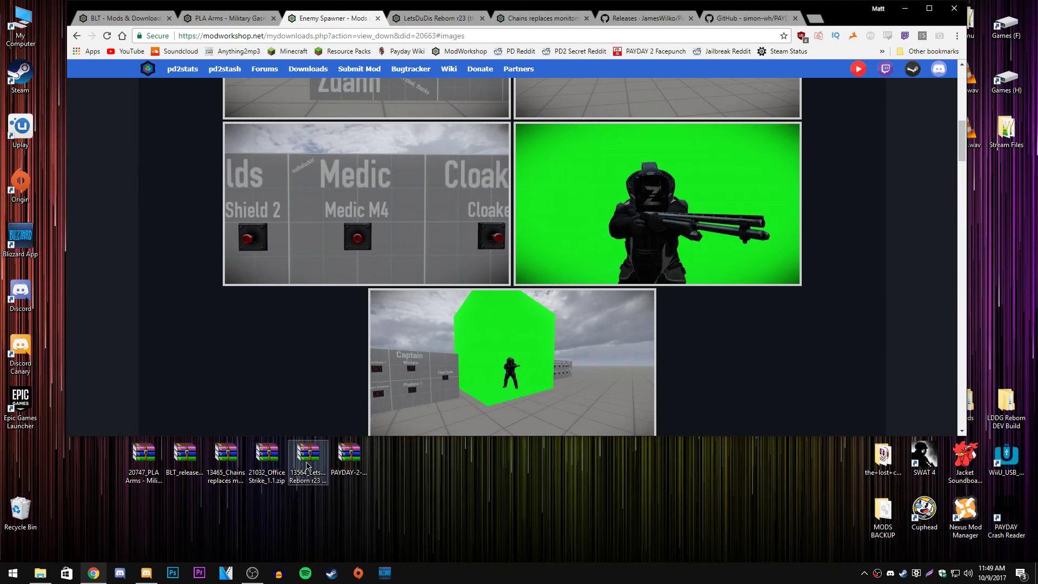
scroll(734, 369, up, 5)
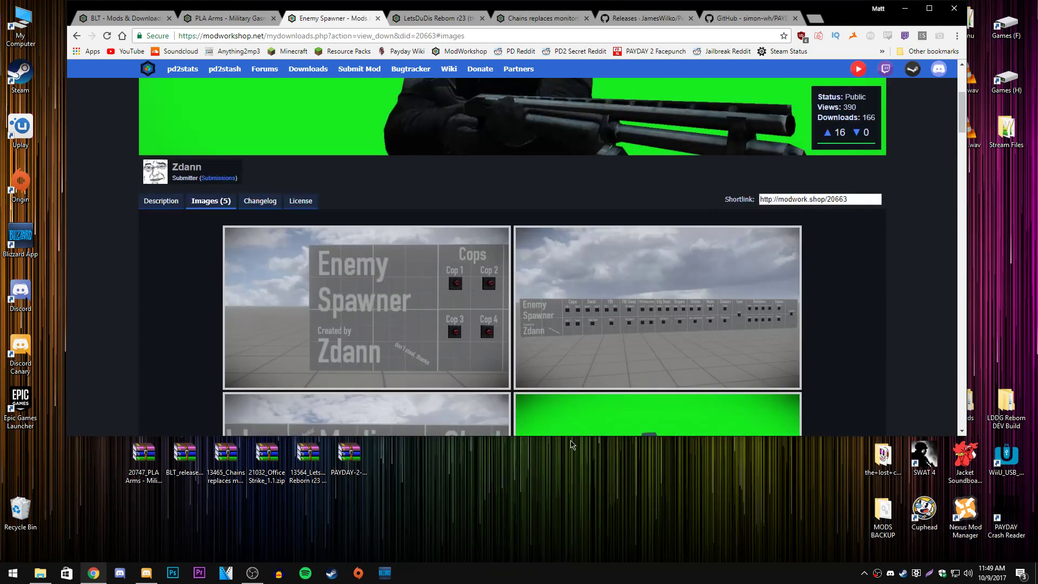
Step: Download the Enemy Spawner archive and place a copy of the zip on the desktop
click(266, 460)
click(905, 339)
scroll(905, 339, up, 4)
click(811, 232)
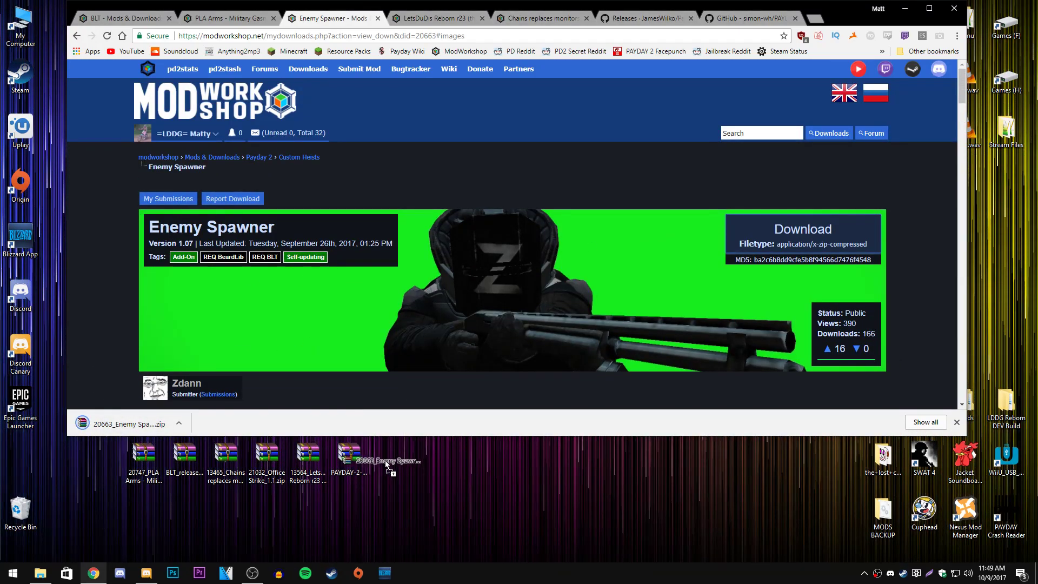
drag(386, 463, 386, 465)
Step: Open the Maps folder inside the PAYDAY 2 game directory and move its window clear of the desktop archives
click(41, 573)
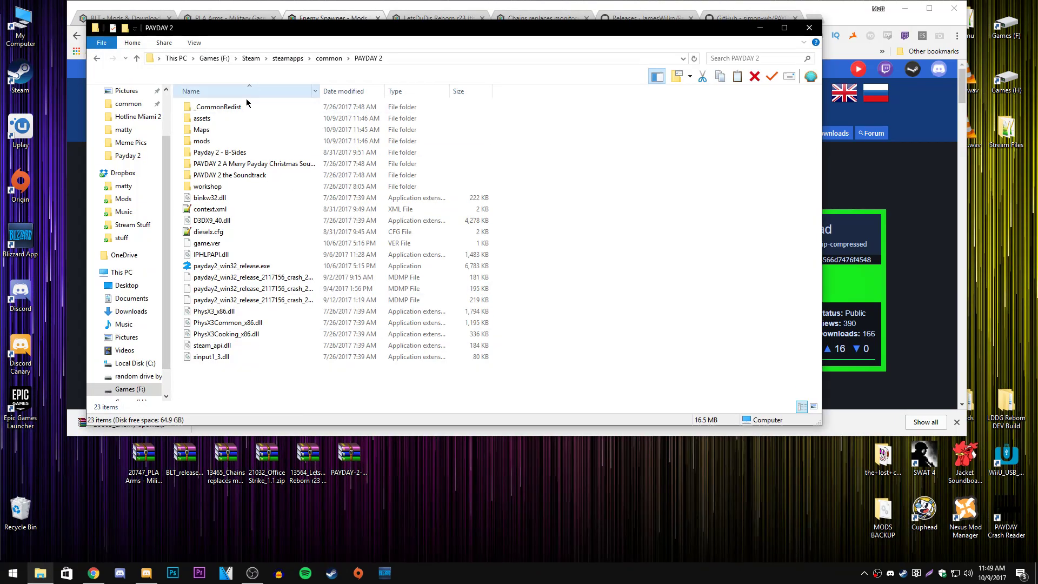
click(230, 131)
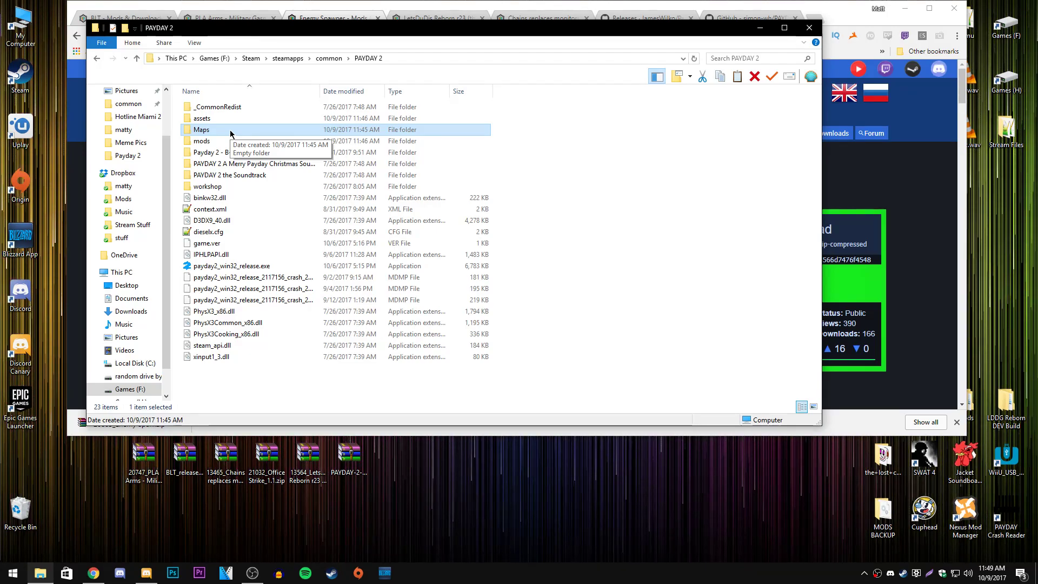
double_click(230, 131)
drag(546, 29, 556, 30)
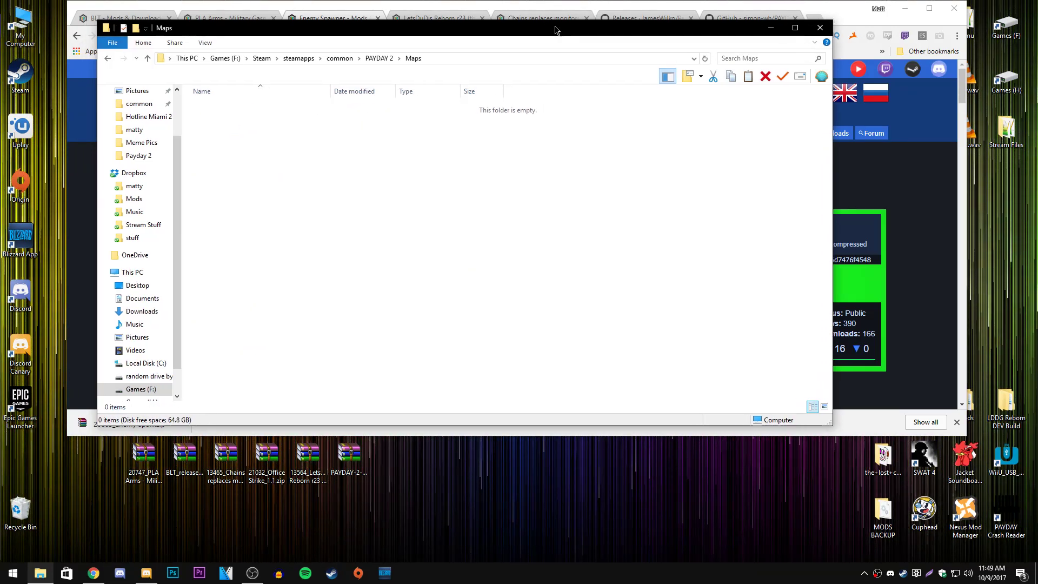
drag(372, 33, 488, 24)
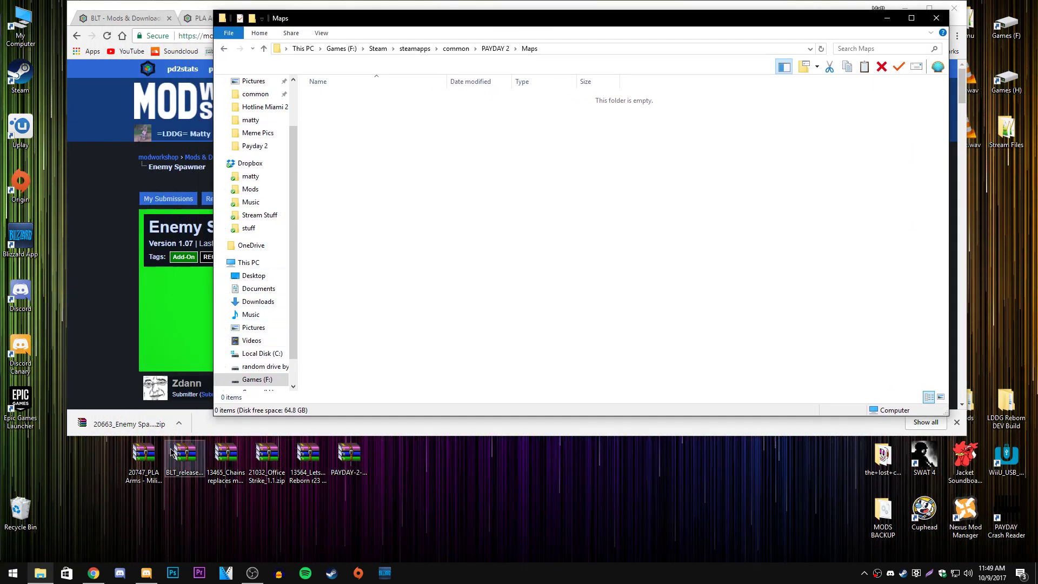
Step: Open the downloaded Enemy Spawner zip in WinRAR, minimize the browser and place the archive window beside the Maps folder
click(349, 455)
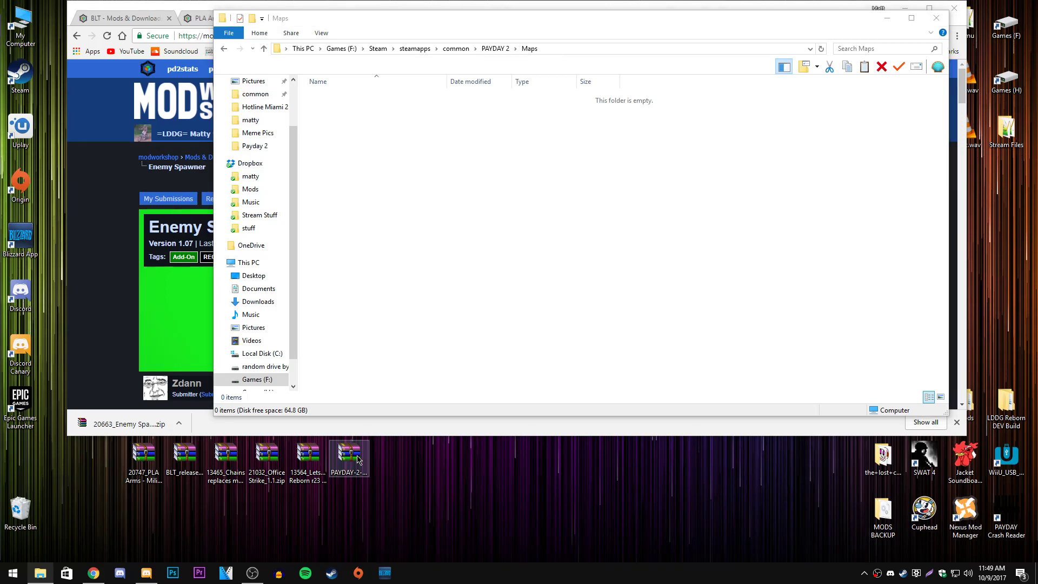
click(98, 423)
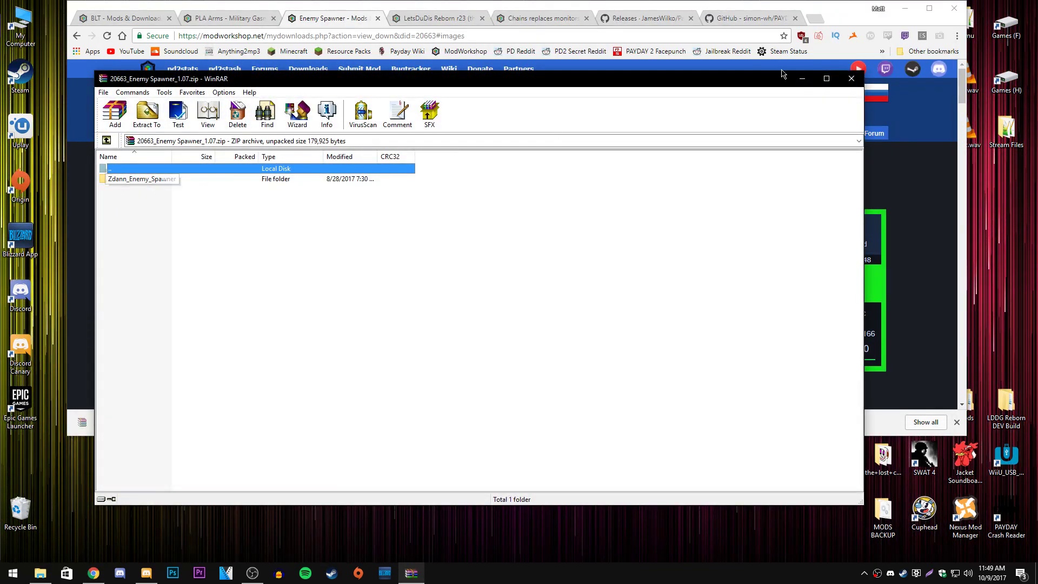
click(905, 8)
drag(457, 84, 760, 117)
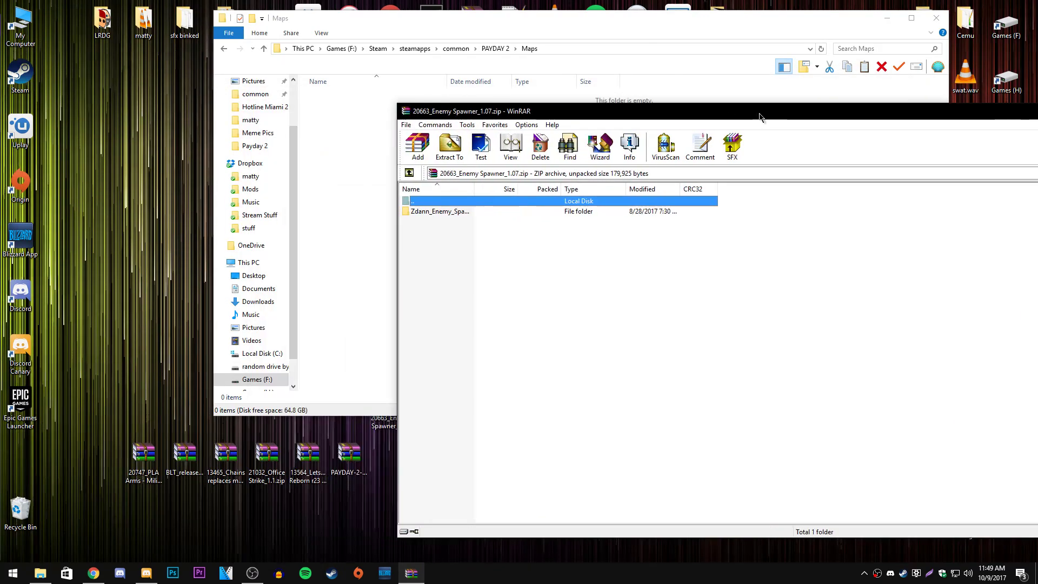
Step: Check the contents of the Zdann_Enemy_Spawner folder, extract the folder into Maps and close the archive
double_click(436, 212)
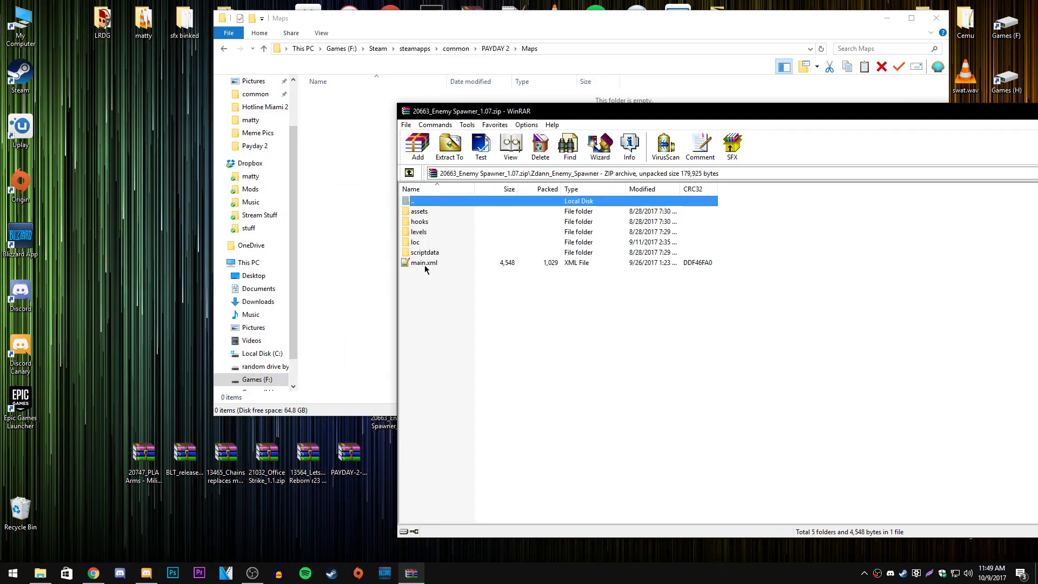
double_click(432, 201)
drag(437, 211, 351, 184)
click(947, 319)
click(999, 170)
drag(968, 115, 648, 113)
click(845, 109)
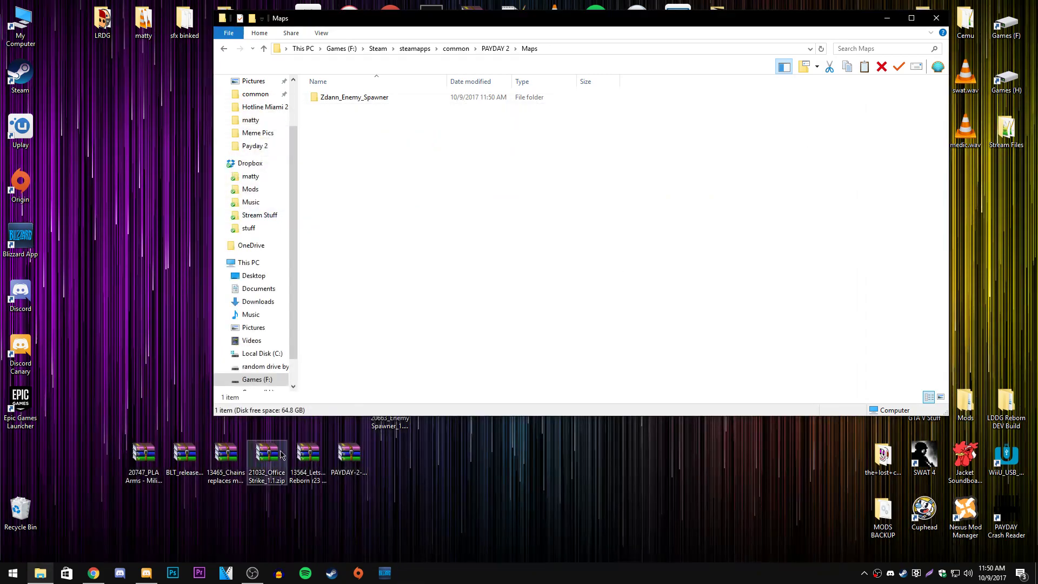
Step: Extract the Office Strike folder from 21032_Office Strike_1.1.zip into the Maps folder and close the archive
double_click(226, 453)
click(843, 109)
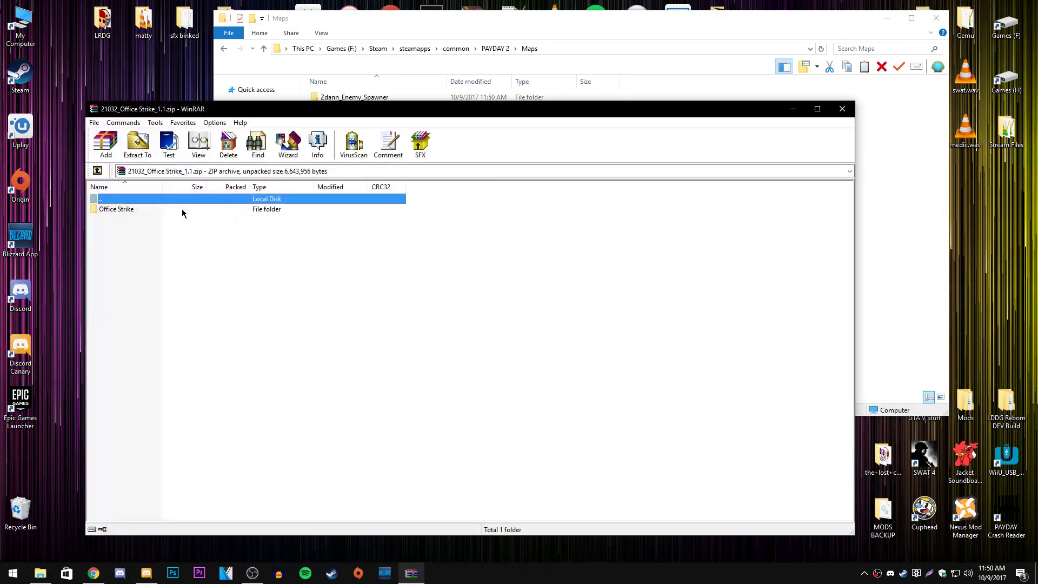
drag(189, 210, 304, 209)
drag(904, 216, 903, 217)
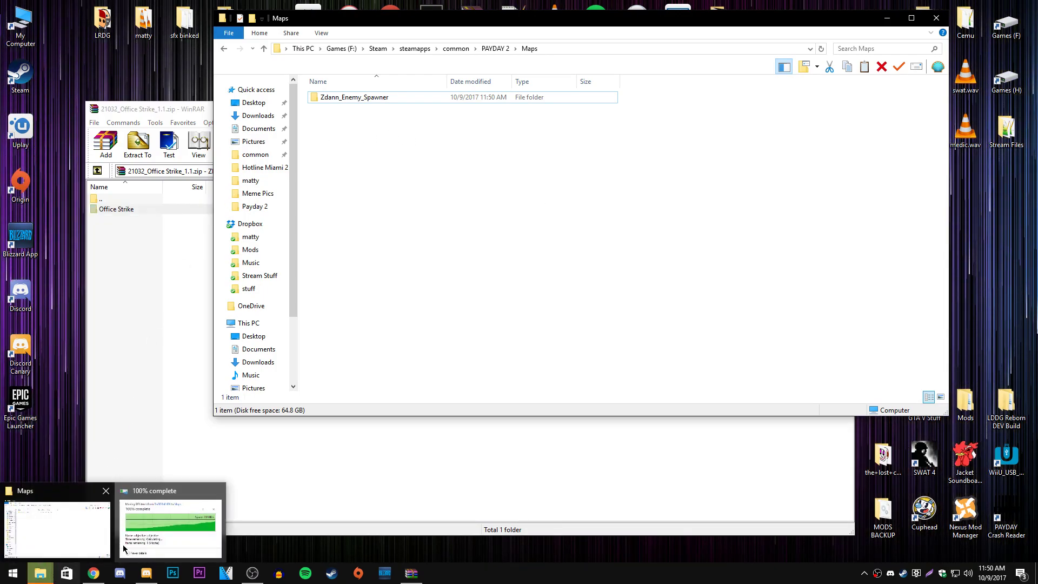
click(106, 336)
click(842, 109)
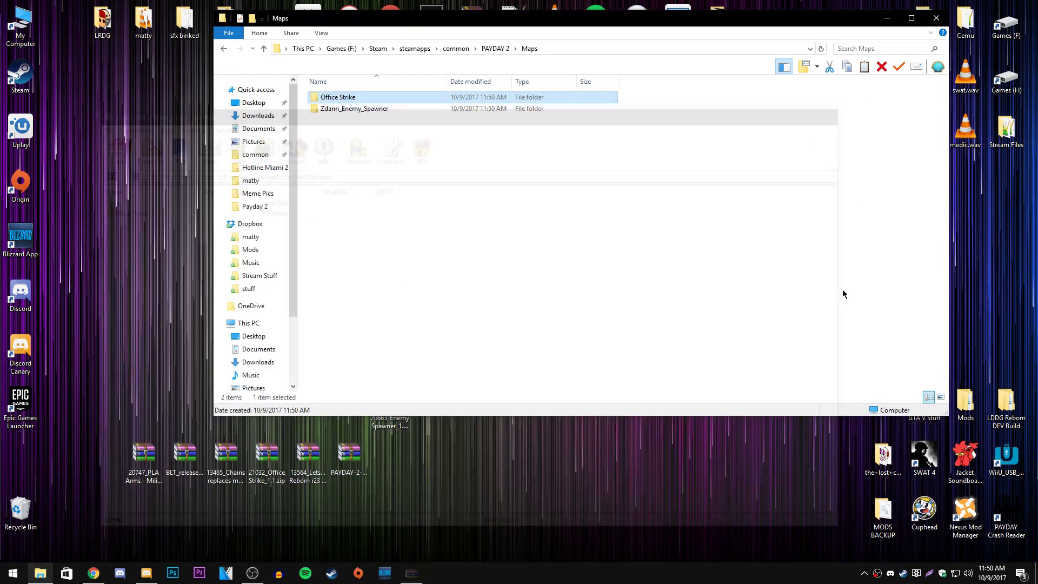
Step: Launch PAYDAY 2 through Steam and open the contract broker from the Bots Are Better map
right_click(904, 573)
click(926, 333)
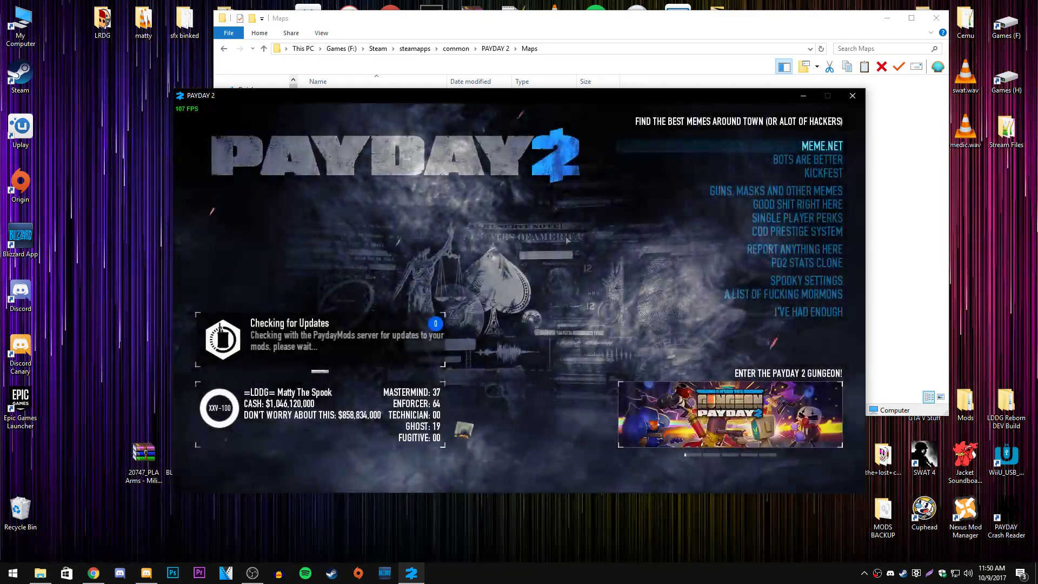
click(756, 163)
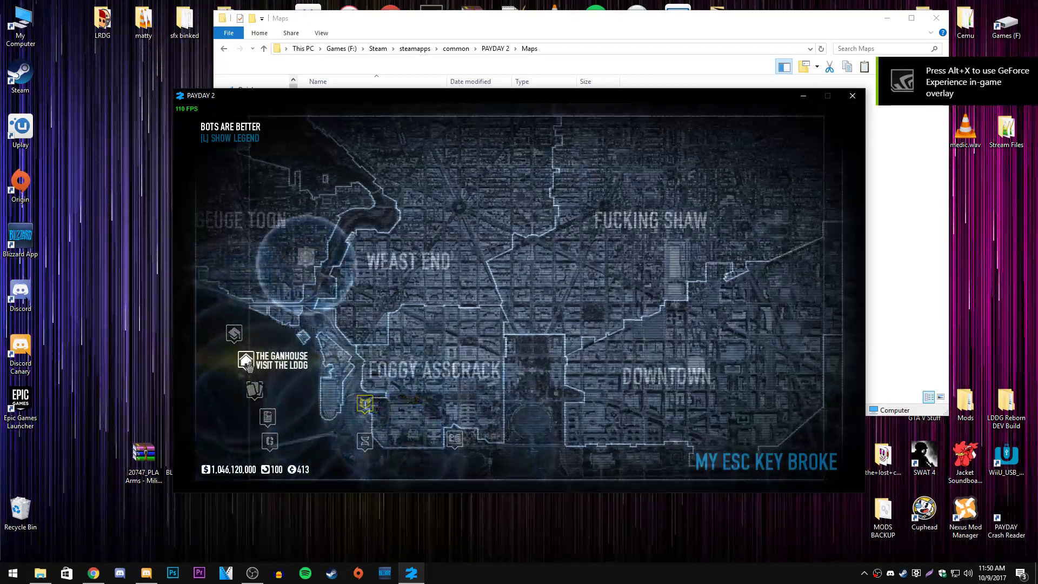
click(270, 414)
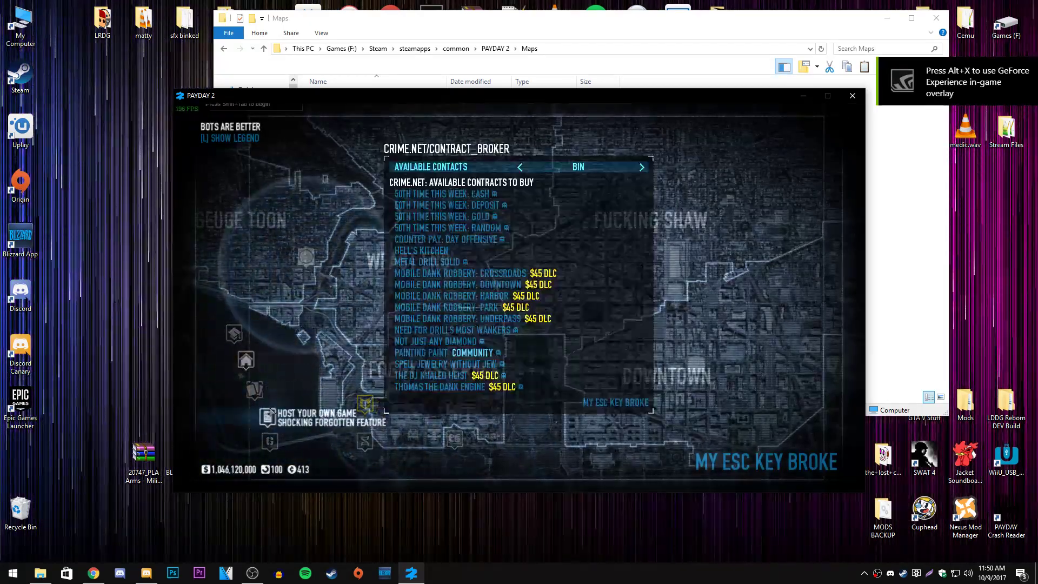
Step: List the Custom Heists contracts in the contract broker, checking the Trooperjack contact for comparison
click(573, 168)
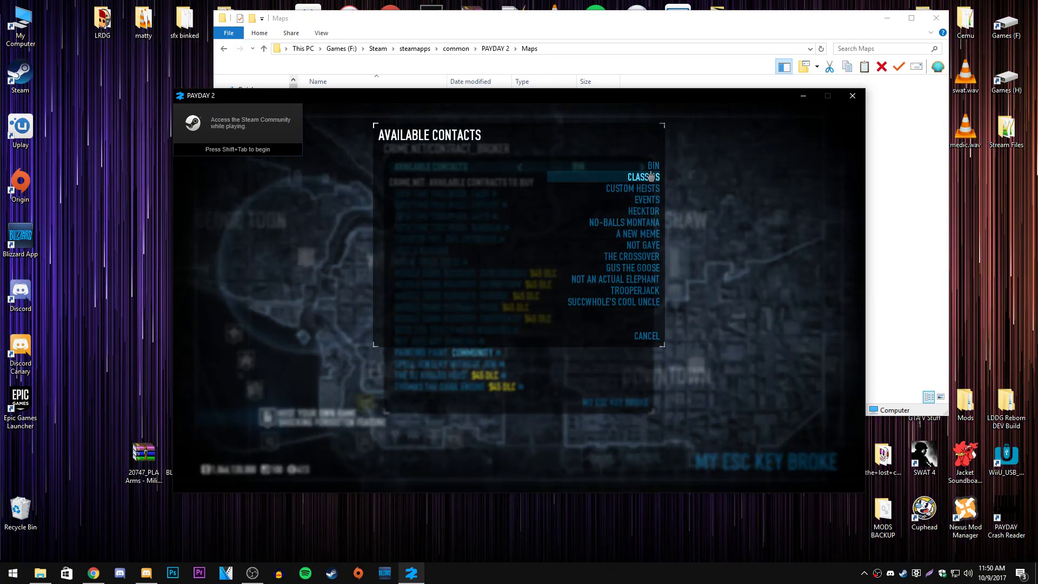
click(618, 188)
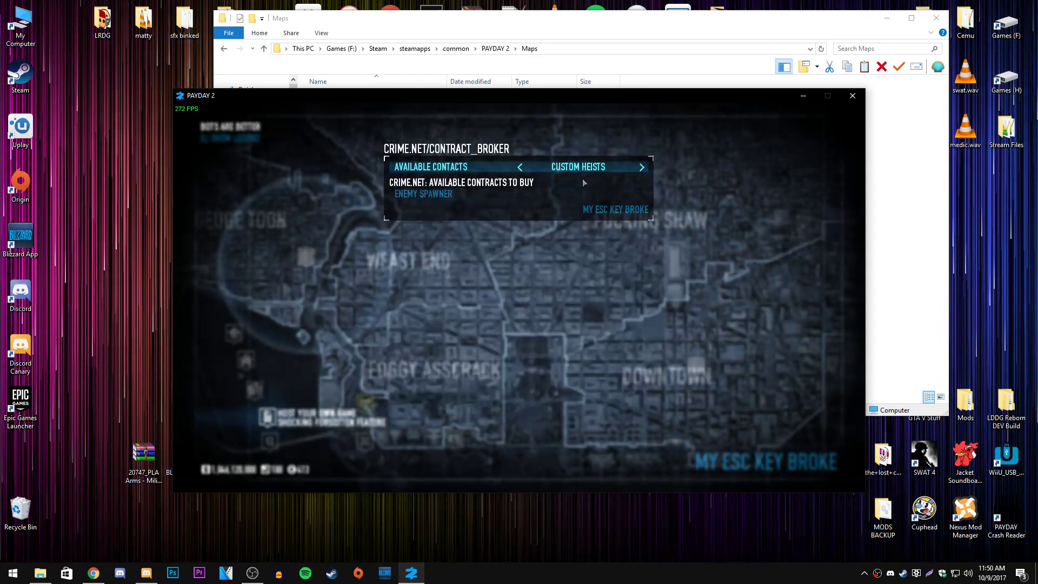
click(580, 166)
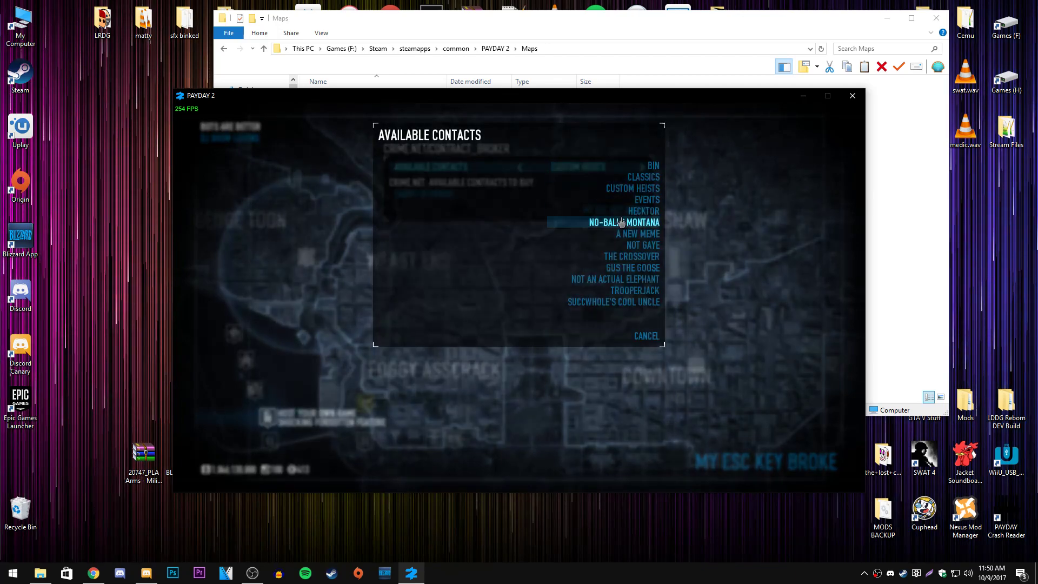
click(639, 294)
click(594, 169)
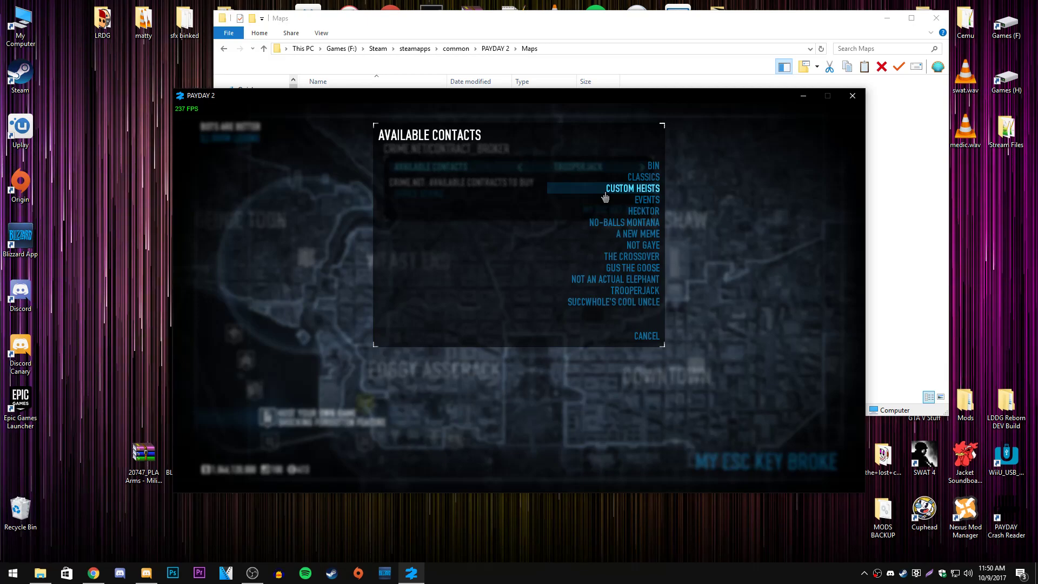
click(603, 199)
click(598, 168)
click(574, 188)
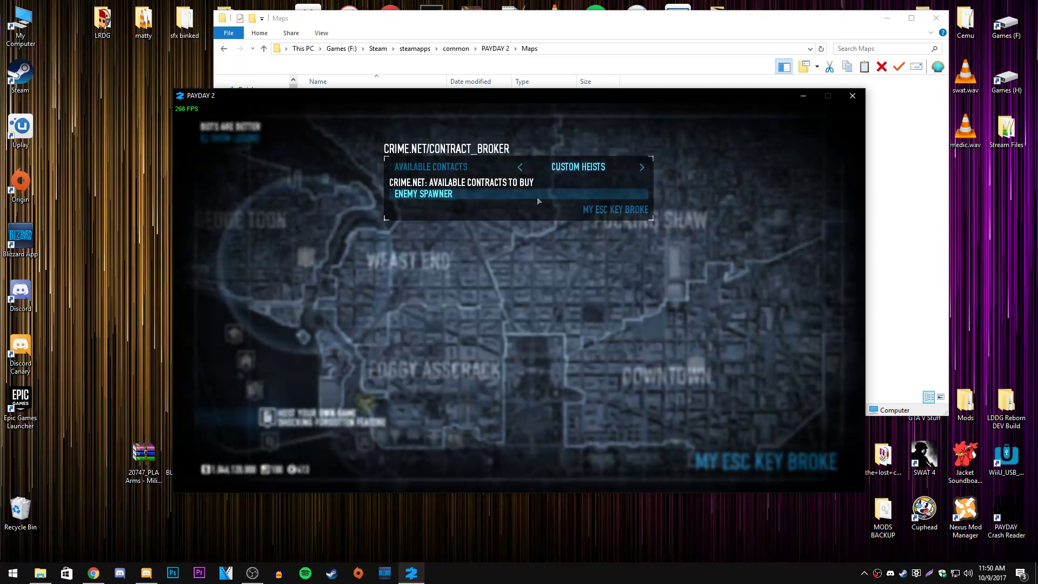
Step: Open the Enemy Spawner contract, set its difficulty to 9/11 Mode and buy the contract
click(557, 200)
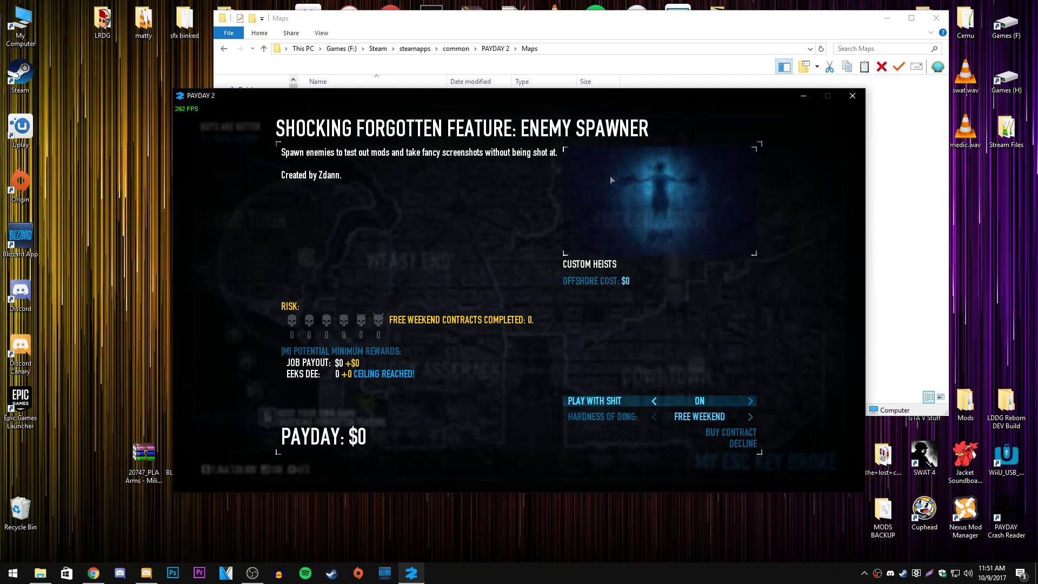
click(750, 417)
click(750, 417)
click(750, 417)
click(731, 433)
click(630, 328)
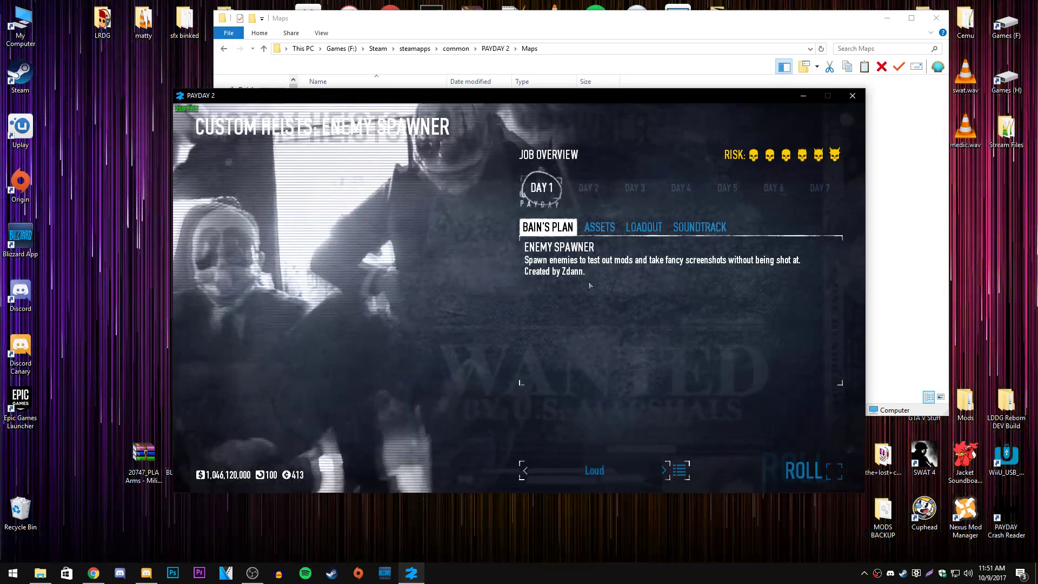
Step: Look through the assets, loadout and soundtrack pages of the Enemy Spawner briefing and return to Bain's Plan
click(599, 228)
click(643, 229)
click(700, 229)
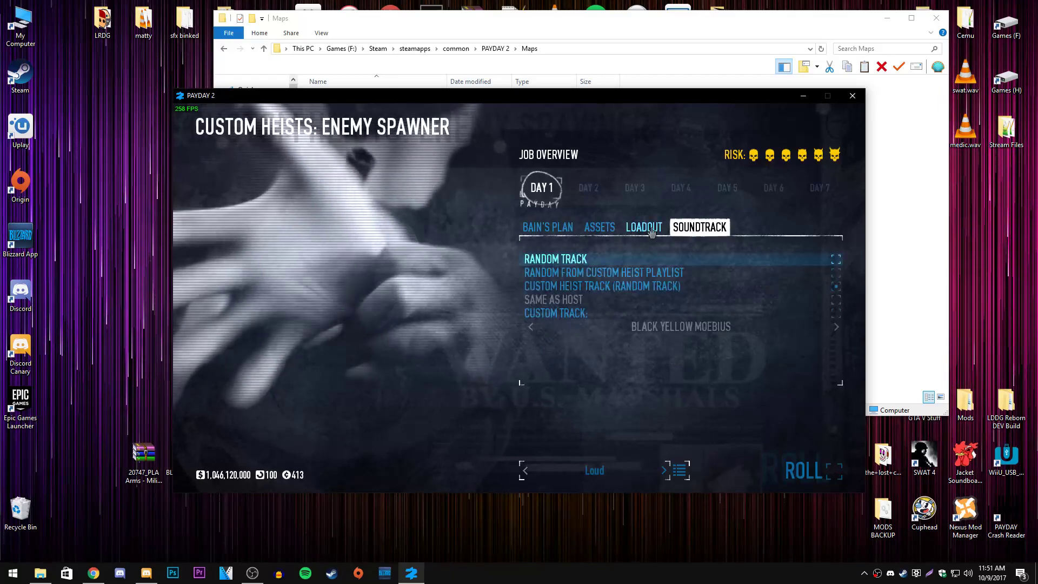
click(548, 227)
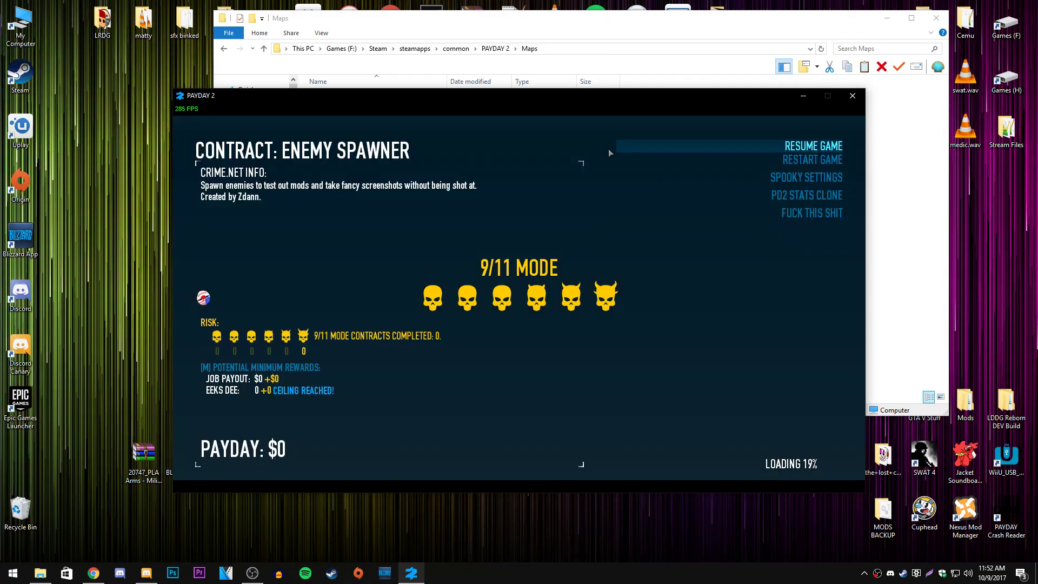
Step: Check the streaming chunk option in the game's graphics settings while the heist loads, and leave the settings
click(788, 178)
click(786, 164)
key(Escape)
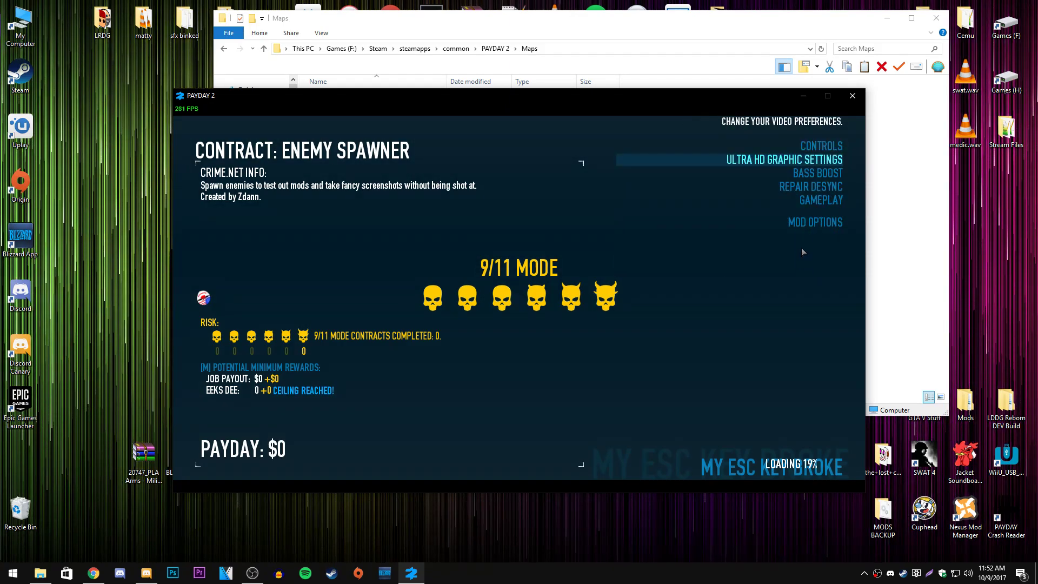
click(785, 160)
click(783, 271)
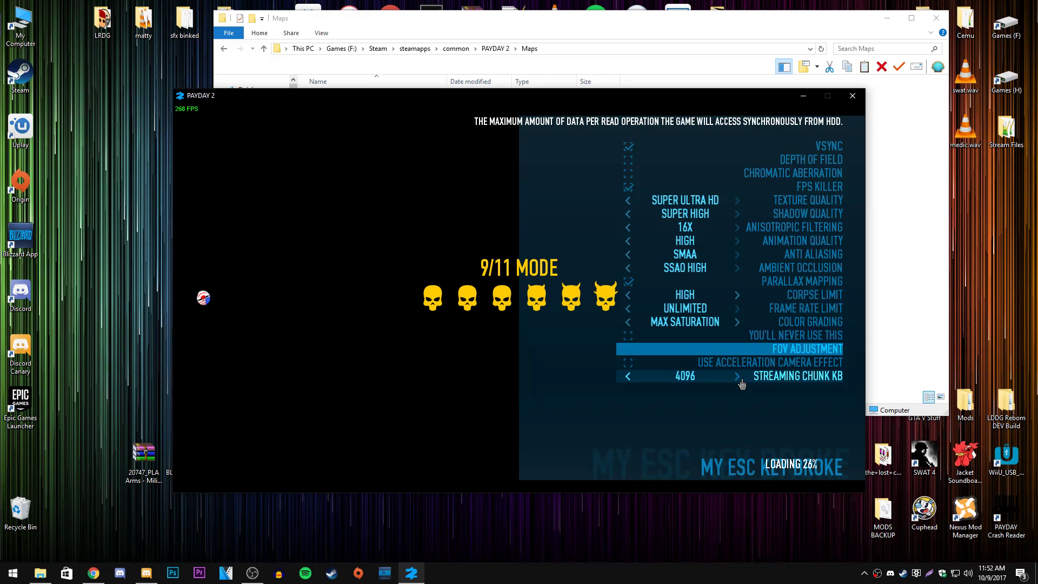
key(Escape)
key(Escape)
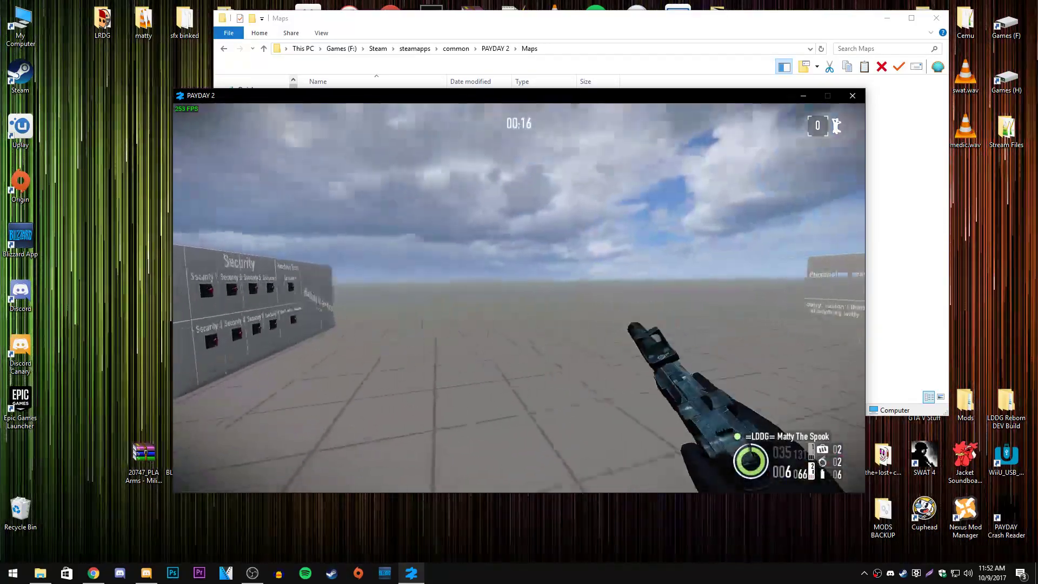
Step: Shoot at the unit near the Clear Units wall and walk over to the Vehicle Spawner wall
key(e)
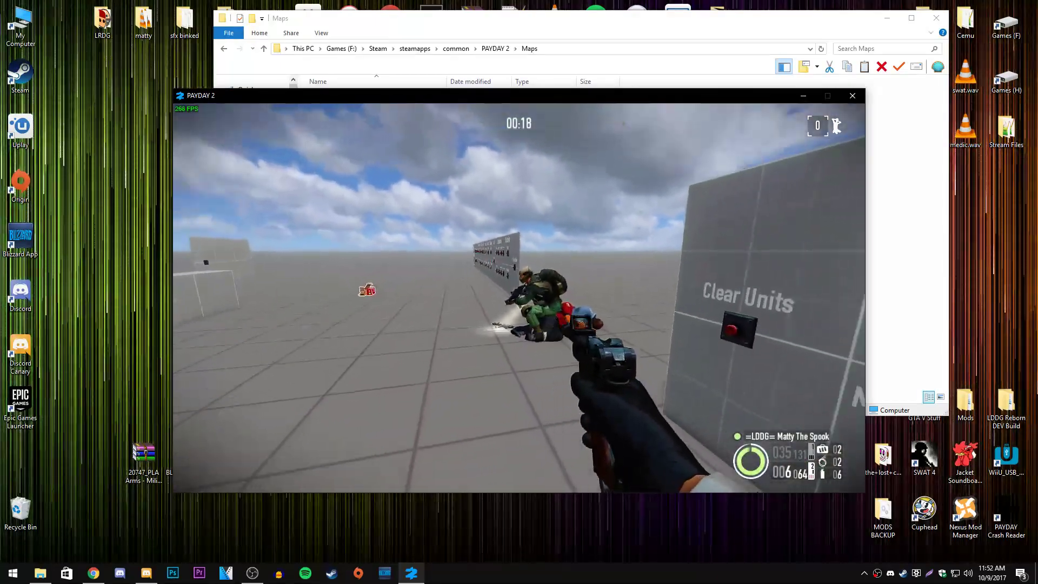
click(520, 298)
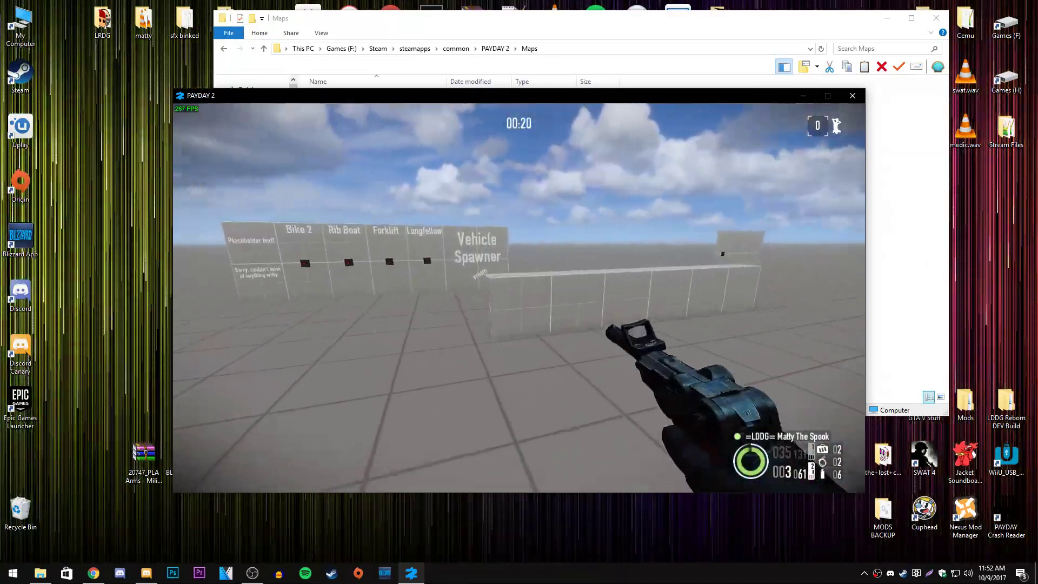
key(w)
key(s)
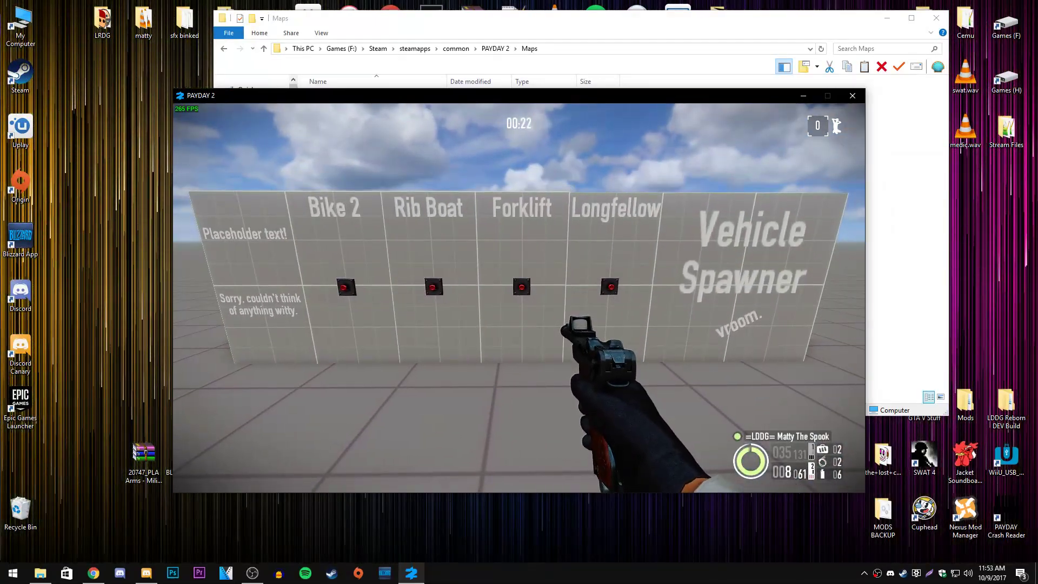
Step: Spawn the Longfellow car from the vehicle spawner and get into its driver's seat
key(w)
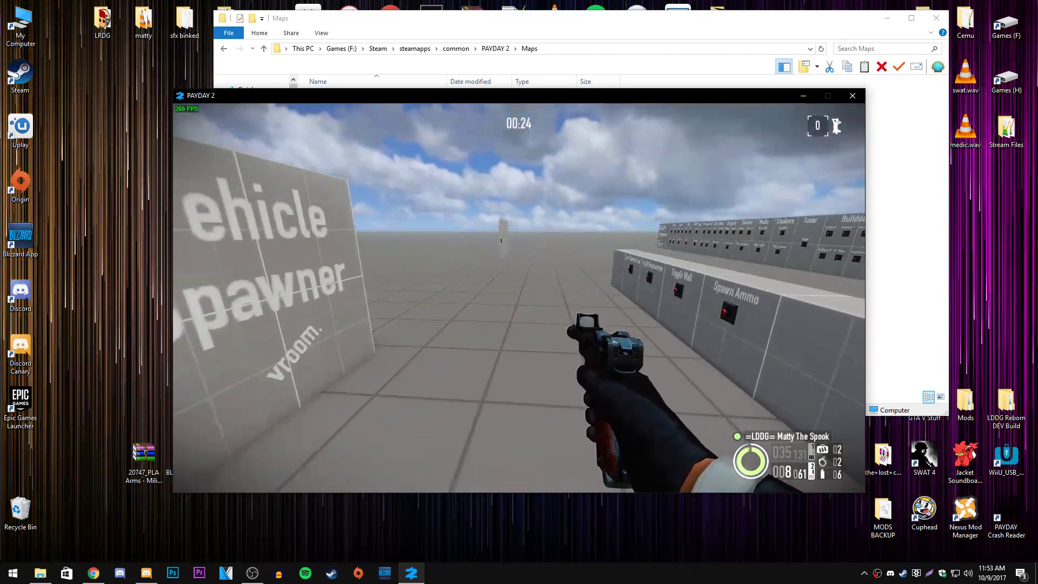
key(w)
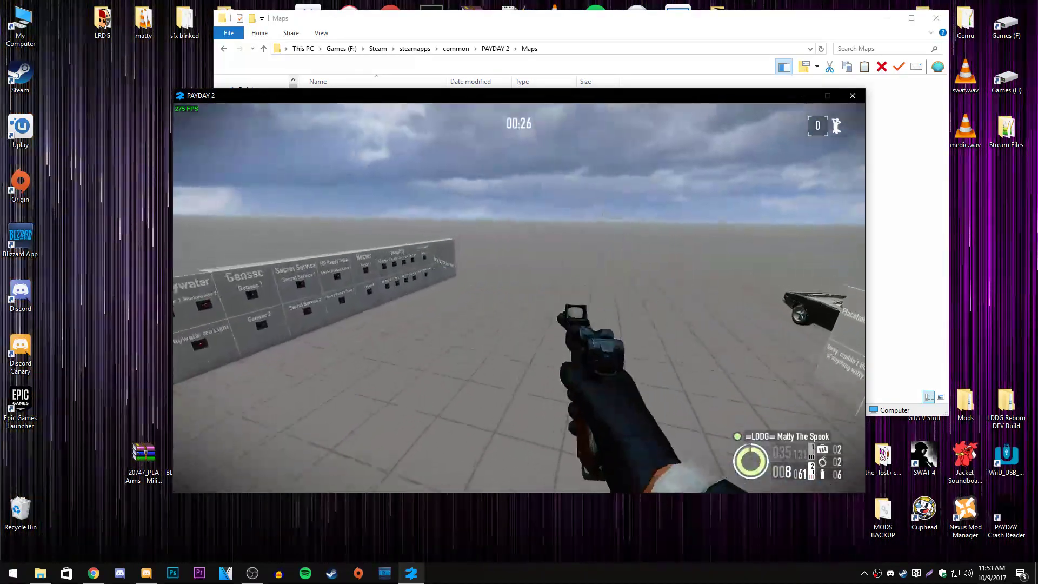
key(w)
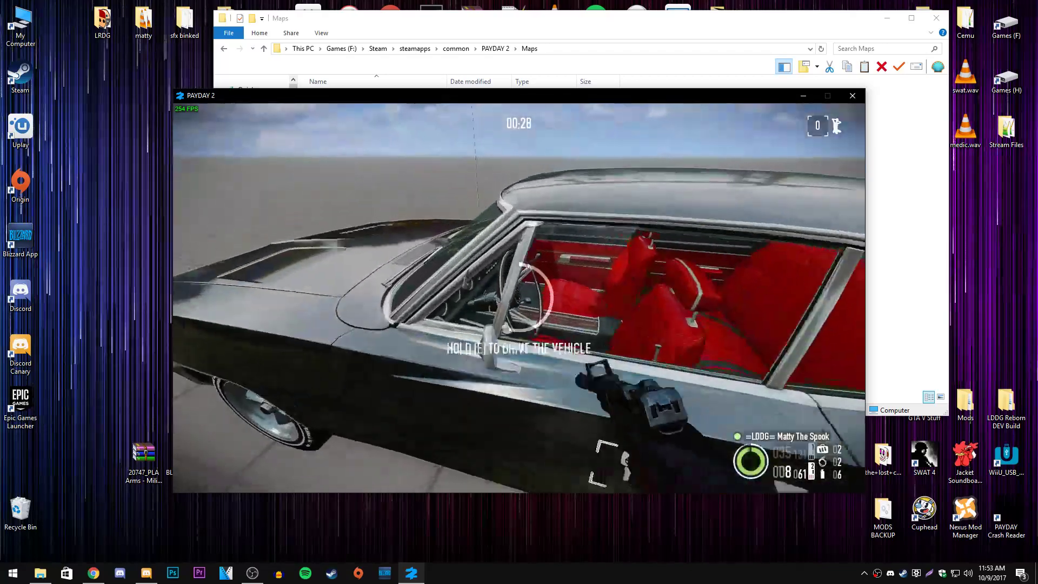
key(f)
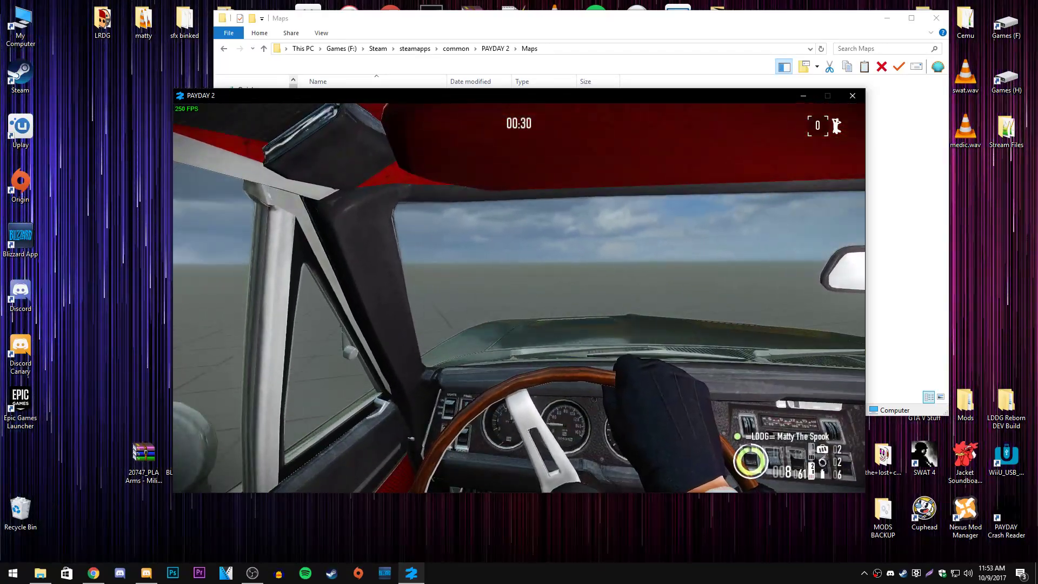
Step: Quit PAYDAY 2, move the Maps window up and line up the Enemy Spawner archive with the other archives on the desktop
key(Escape)
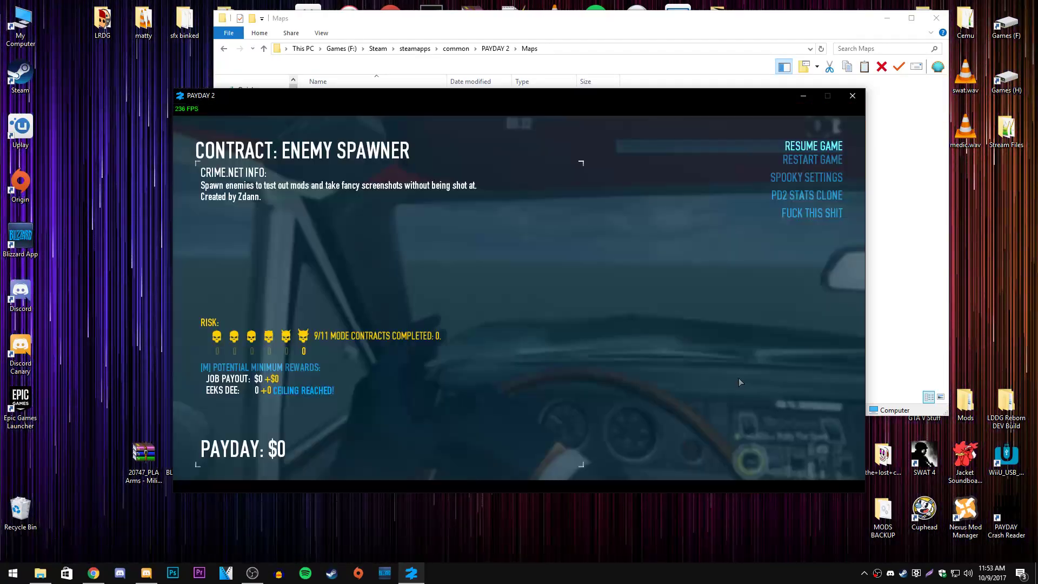
key(alt+F4)
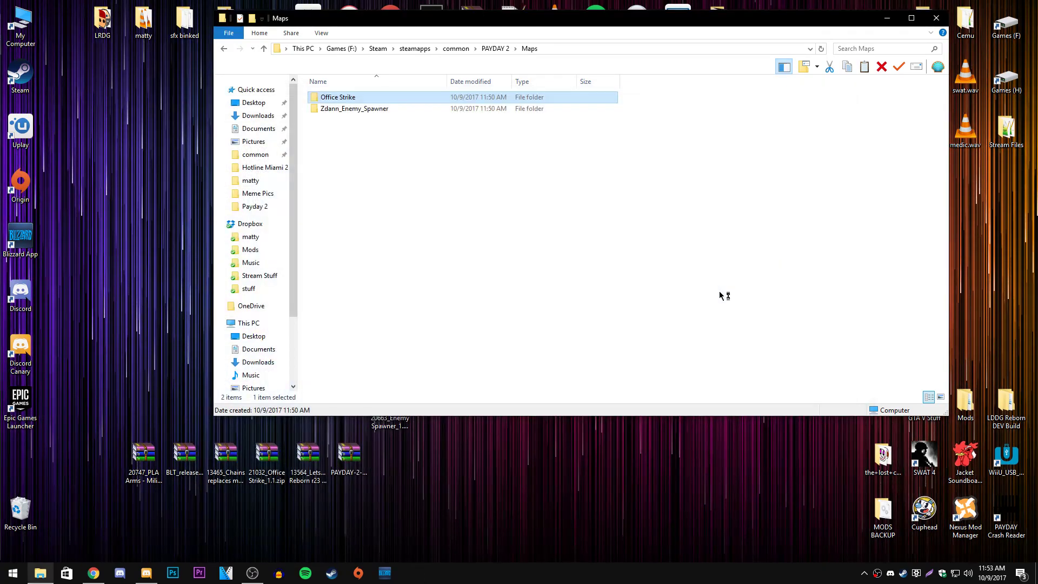
click(430, 241)
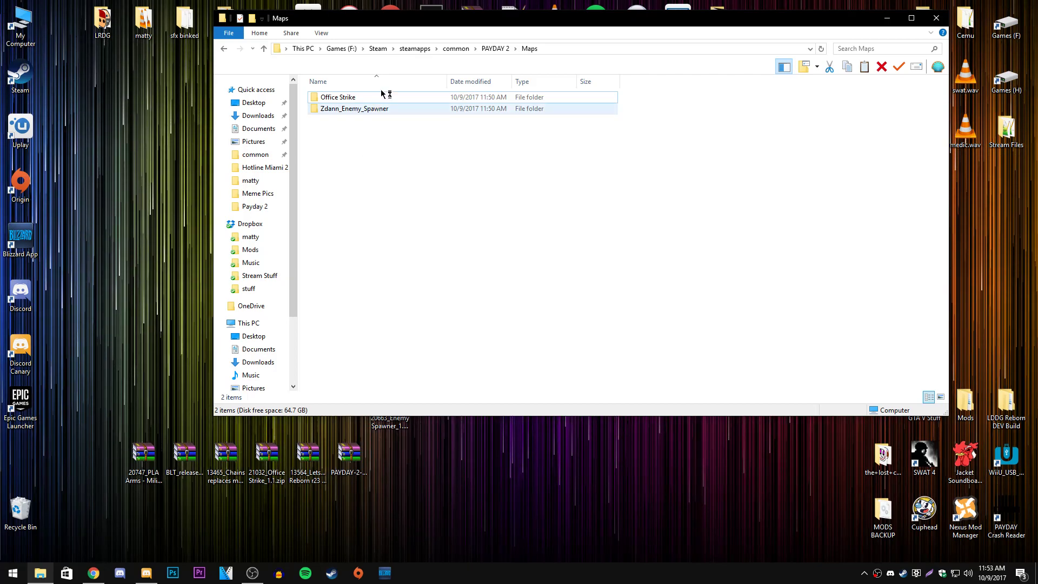
drag(400, 20, 398, 10)
drag(383, 427, 382, 437)
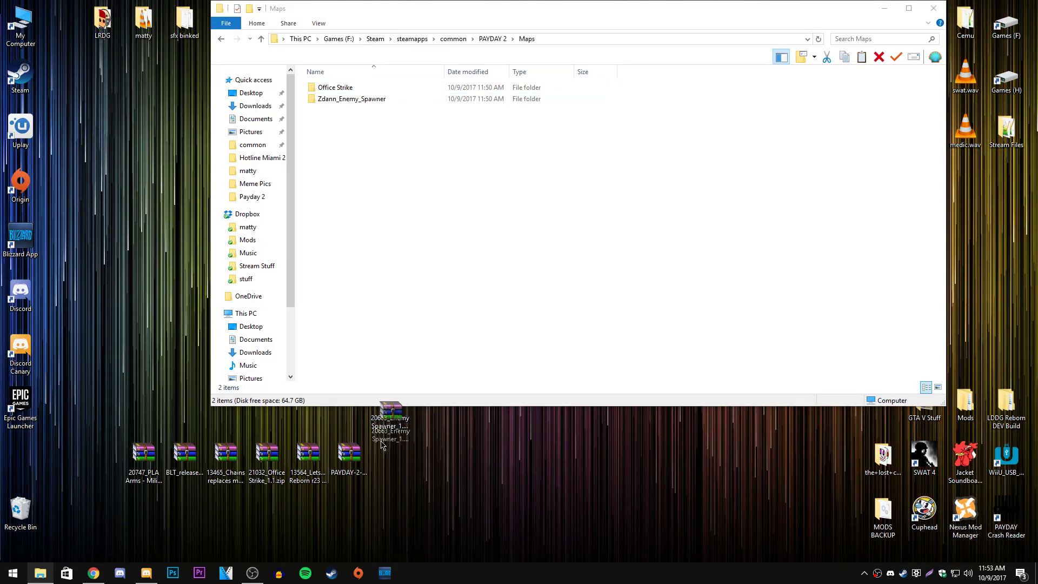
Step: Go back to the PAYDAY 2 folder and open assets, then its mod_overrides subfolder
click(483, 42)
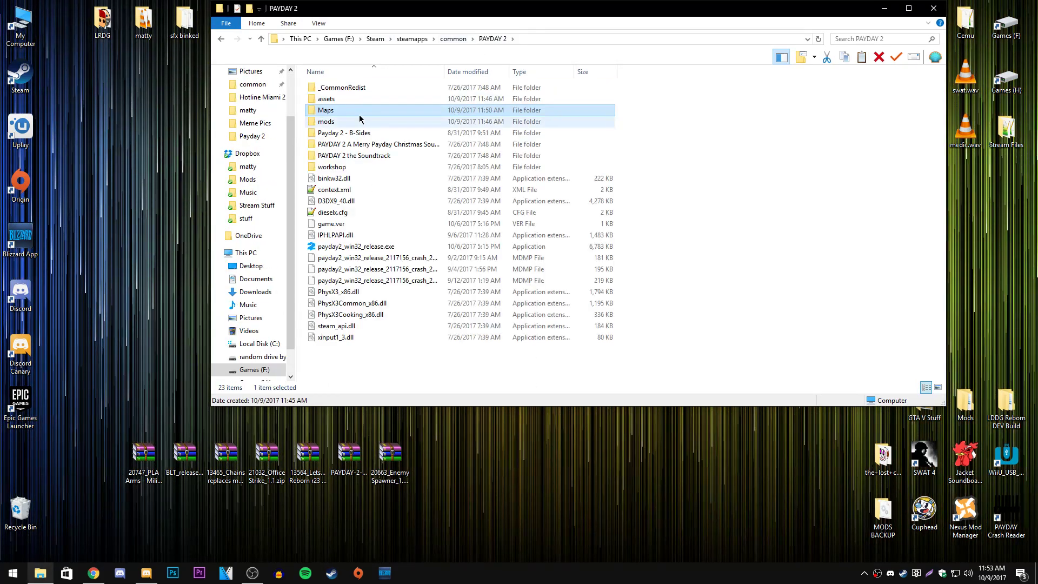
double_click(346, 99)
double_click(370, 100)
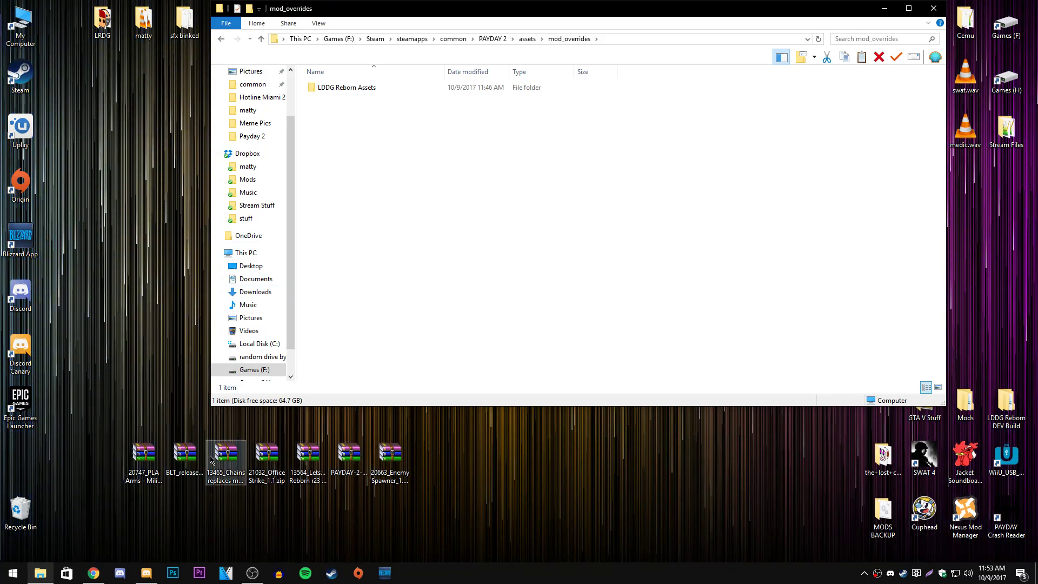
Step: Switch to Chrome, review the PLA Arms - Military Gasmask mod page and its requirement tags, and minimize the browser
key(alt+Tab)
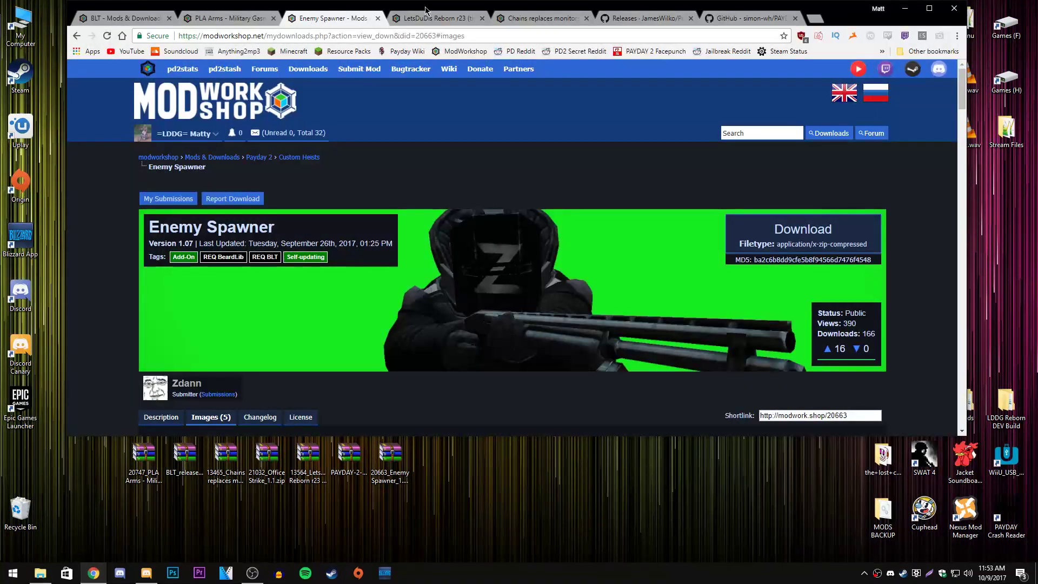
click(245, 19)
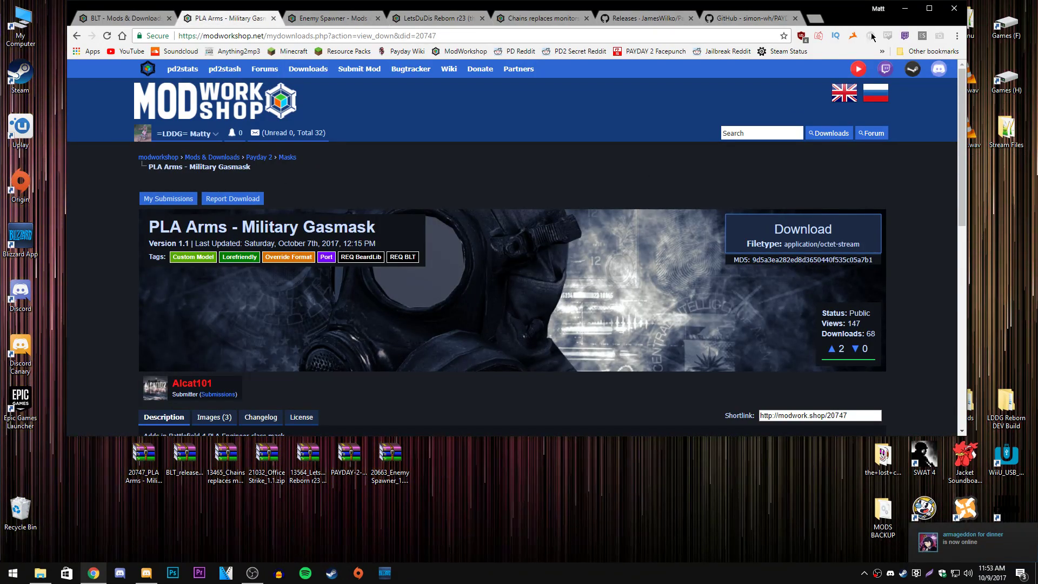
scroll(632, 317, down, 3)
scroll(490, 245, up, 3)
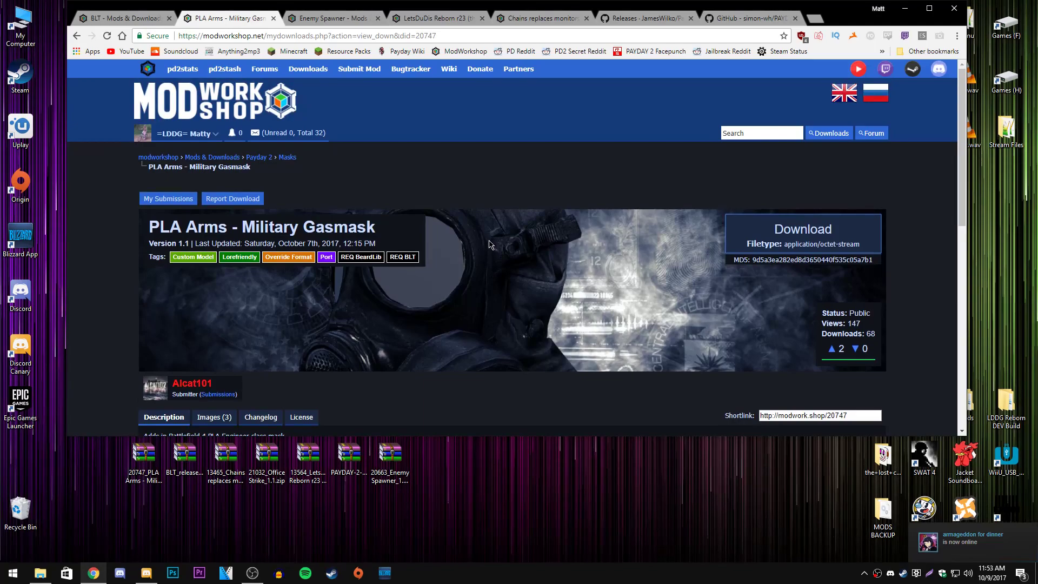
scroll(489, 245, down, 1)
click(905, 8)
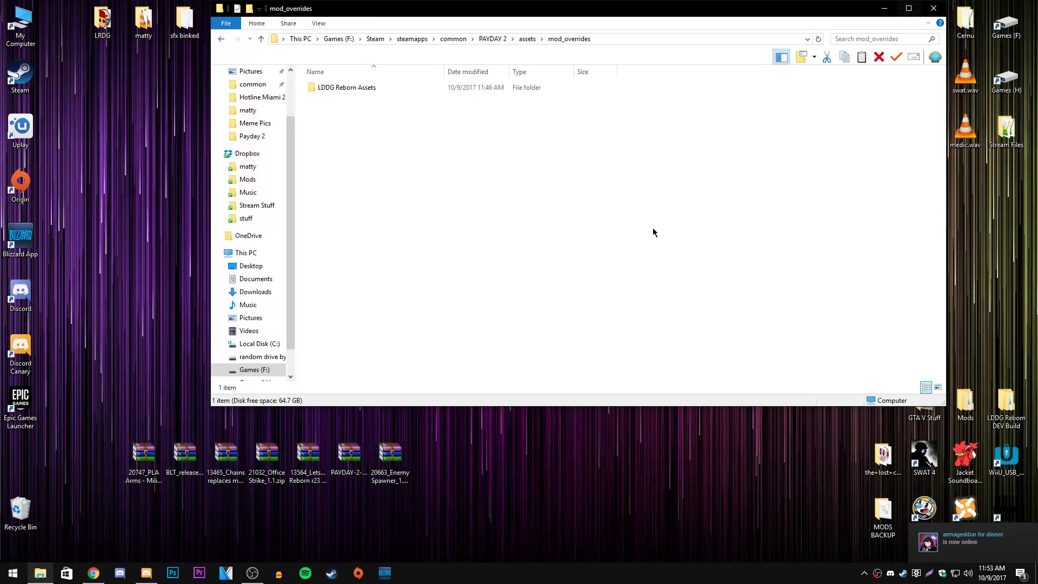
Step: Open the PLA Arms - Military Gasmask archive in WinRAR and check its mod folder for a main.xml file
click(144, 453)
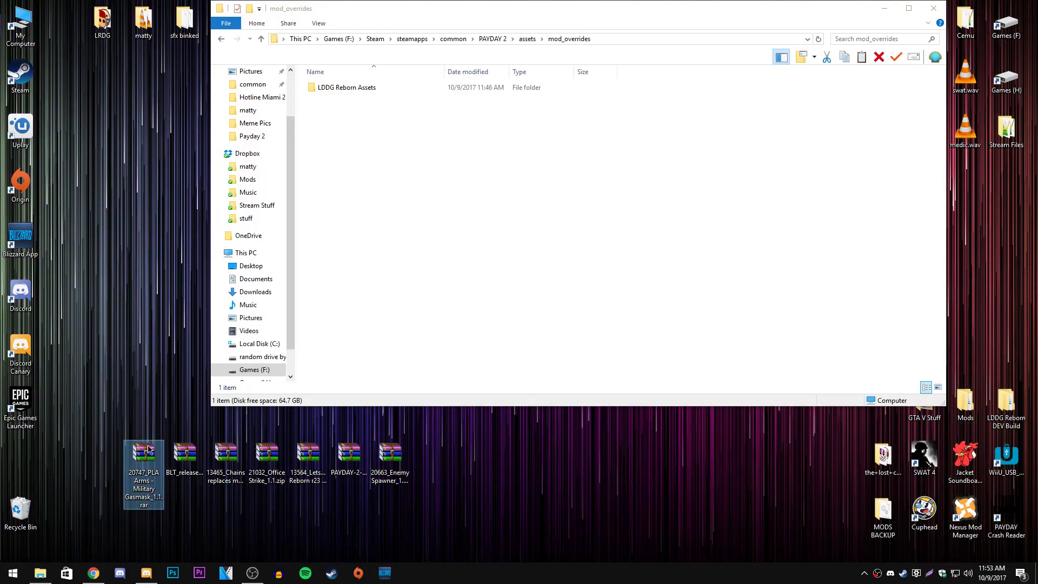
double_click(144, 454)
drag(242, 99, 405, 154)
double_click(294, 254)
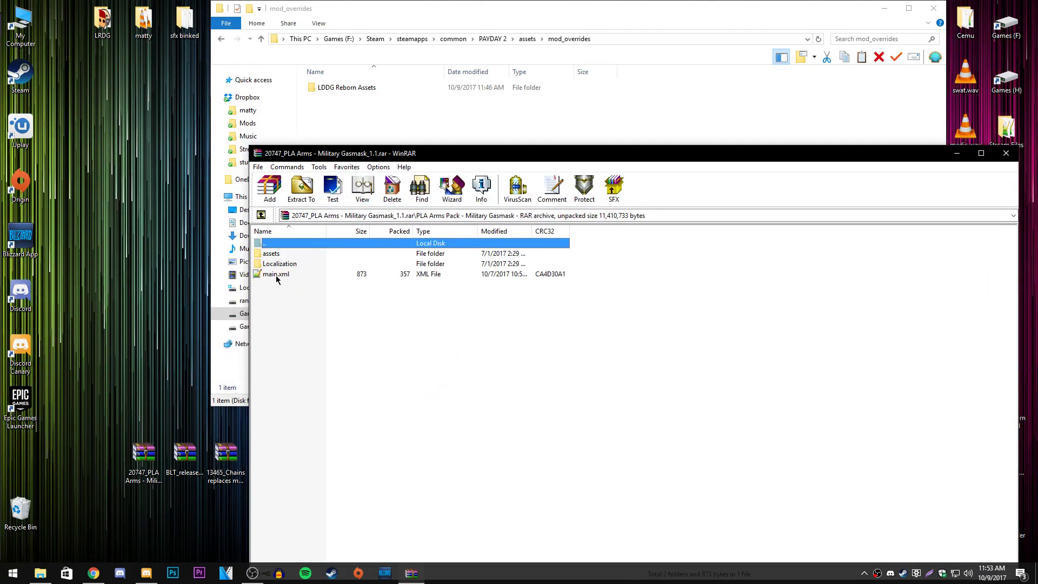
double_click(294, 245)
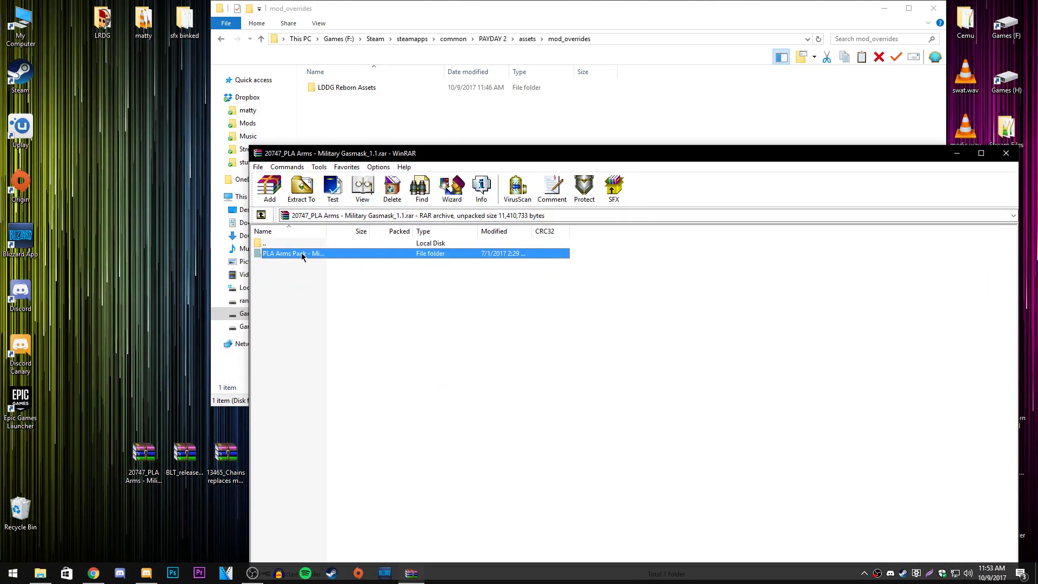
Step: Extract the PLA Arms Pack - Military Gasmask folder into mod_overrides, close the archive and move the Explorer window down
drag(292, 254, 377, 134)
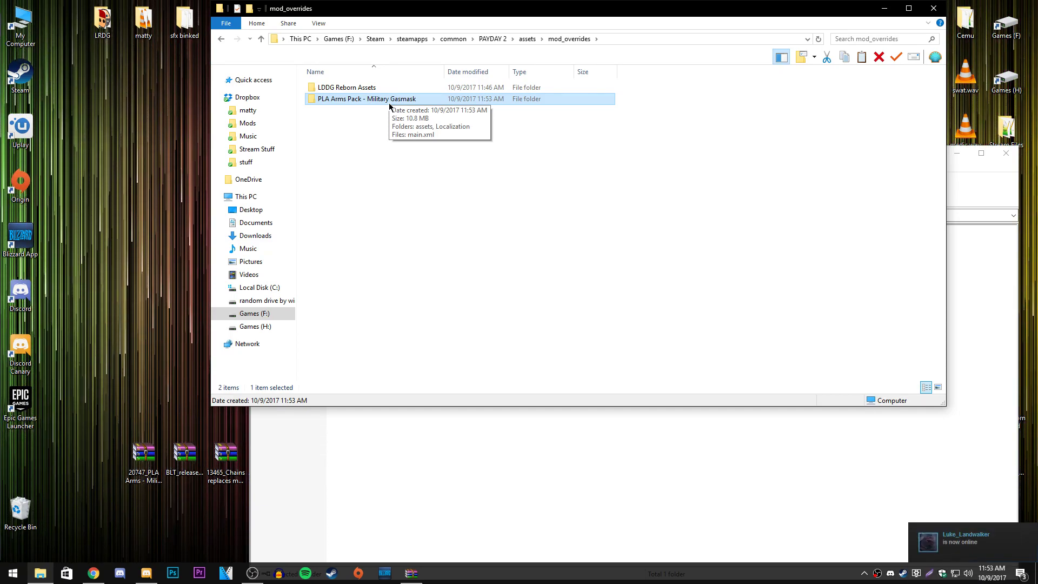
click(950, 157)
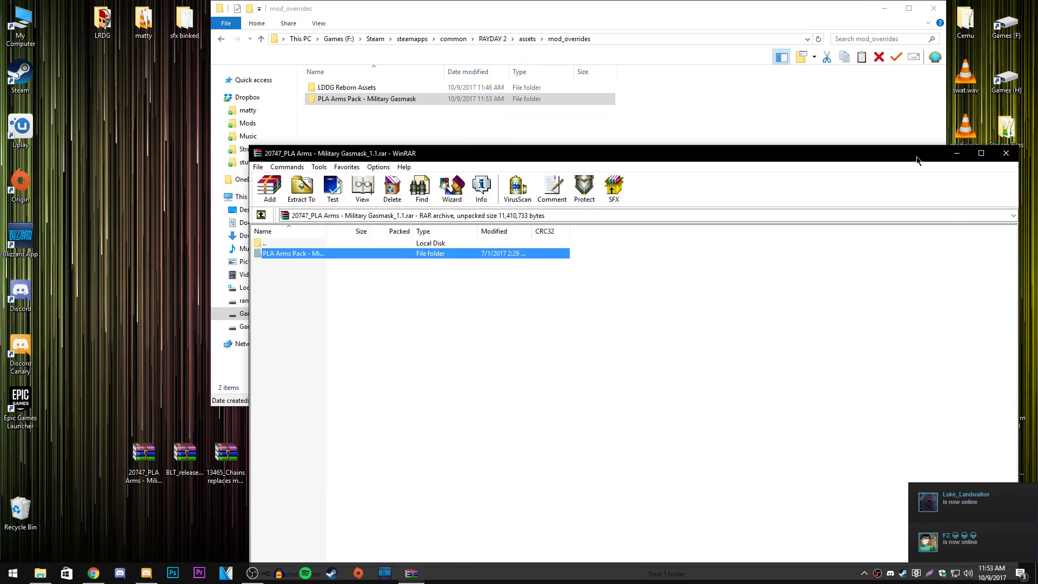
key(Escape)
drag(722, 14, 666, 56)
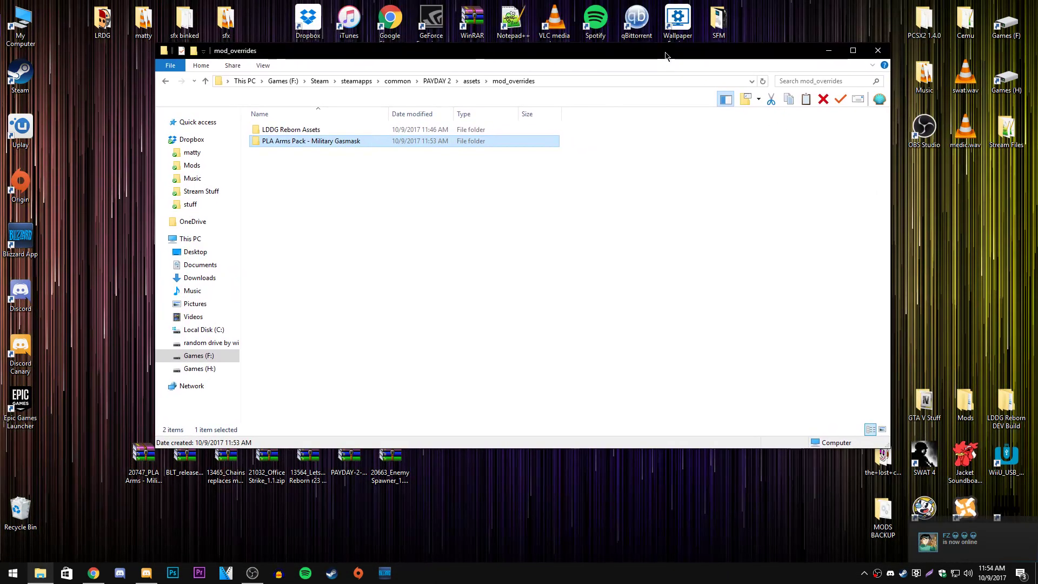
Step: Move the Explorer window up, switch to Chrome and review the Chains replaces monitors v2 mod page's tags and open its images
drag(546, 45, 532, 3)
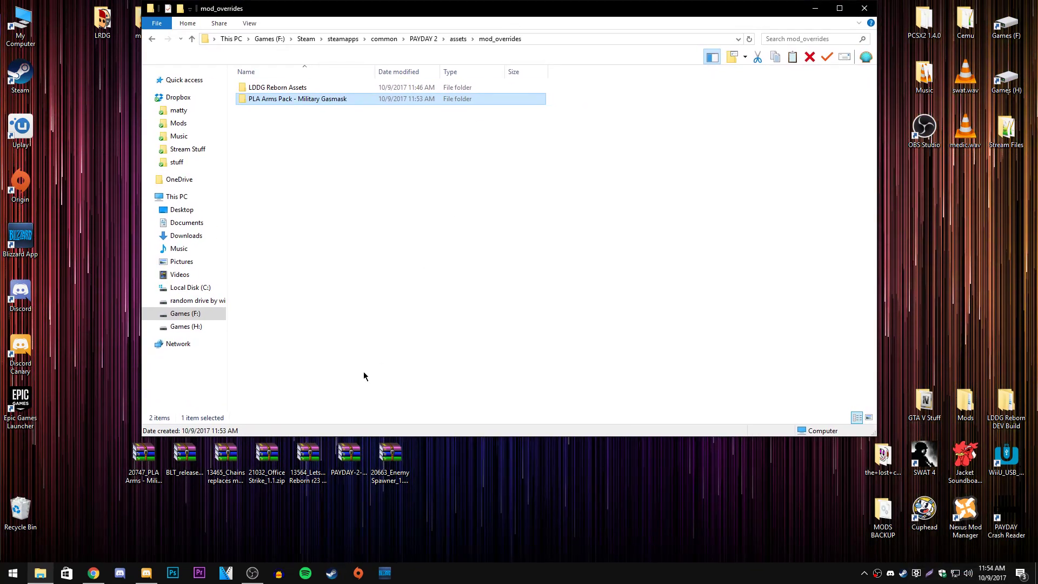
click(93, 573)
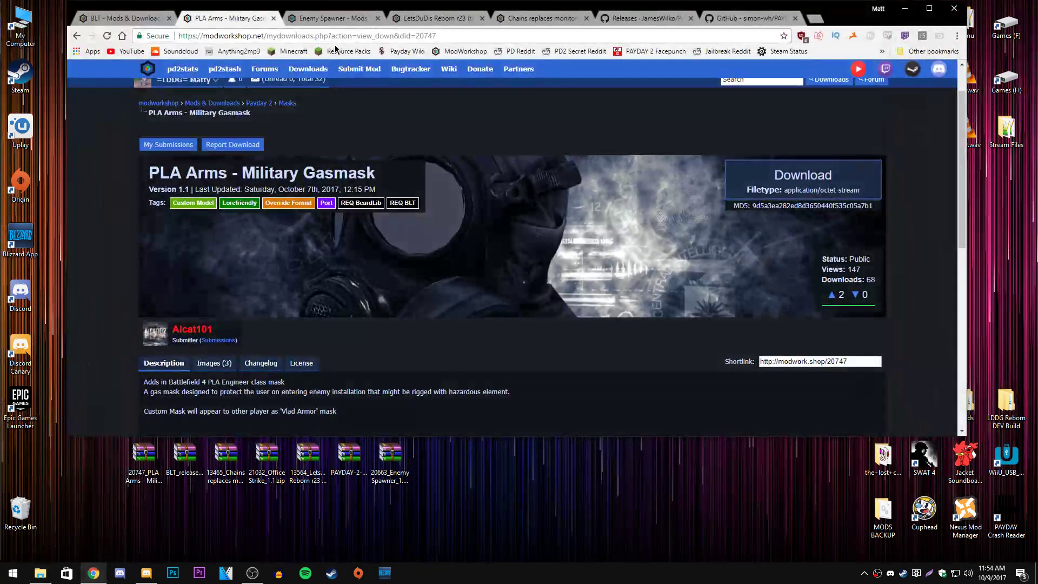
click(331, 18)
click(435, 18)
click(529, 18)
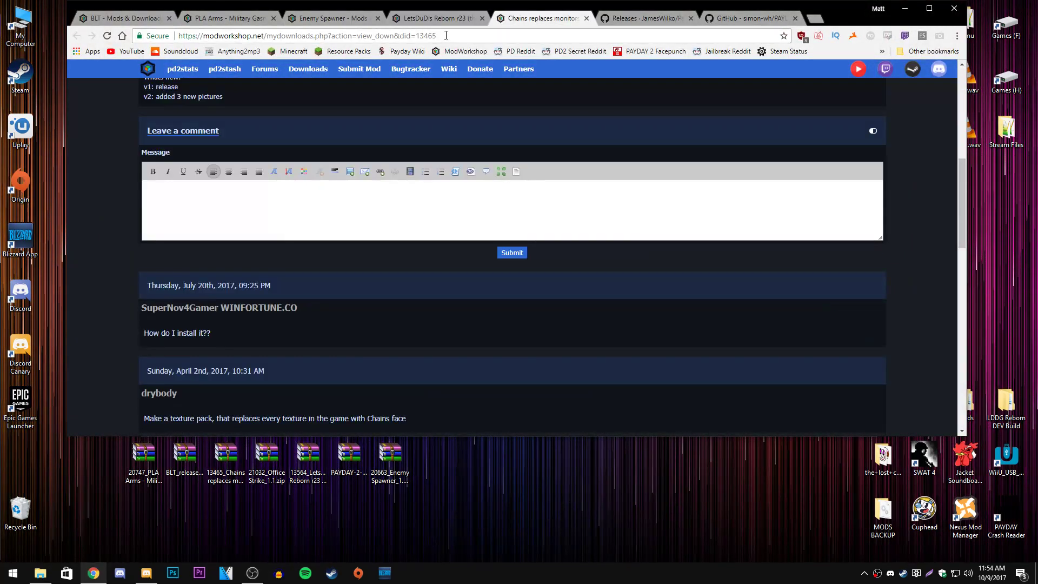
scroll(424, 338, up, 10)
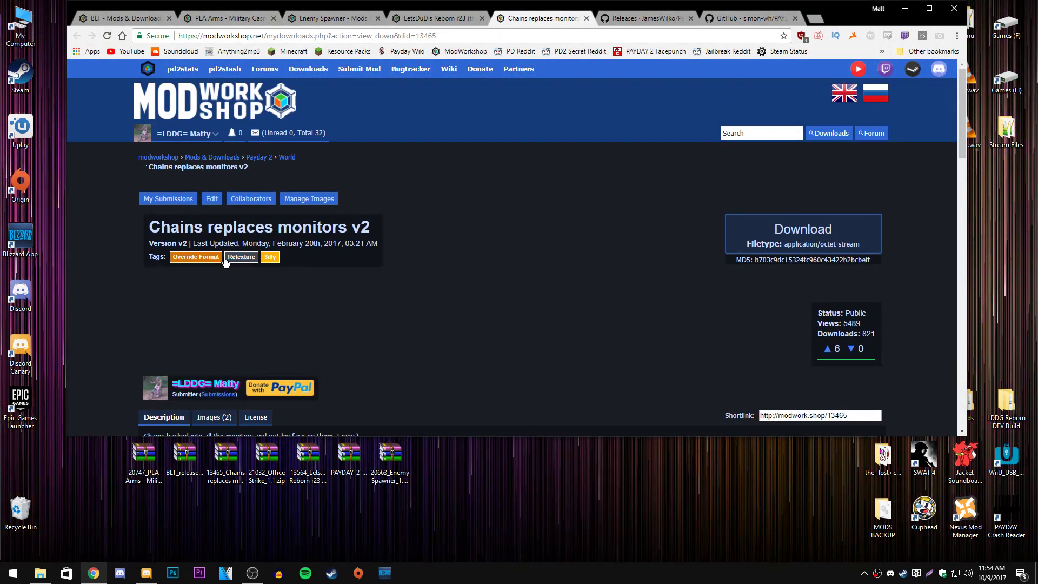
scroll(227, 264, down, 2)
click(225, 309)
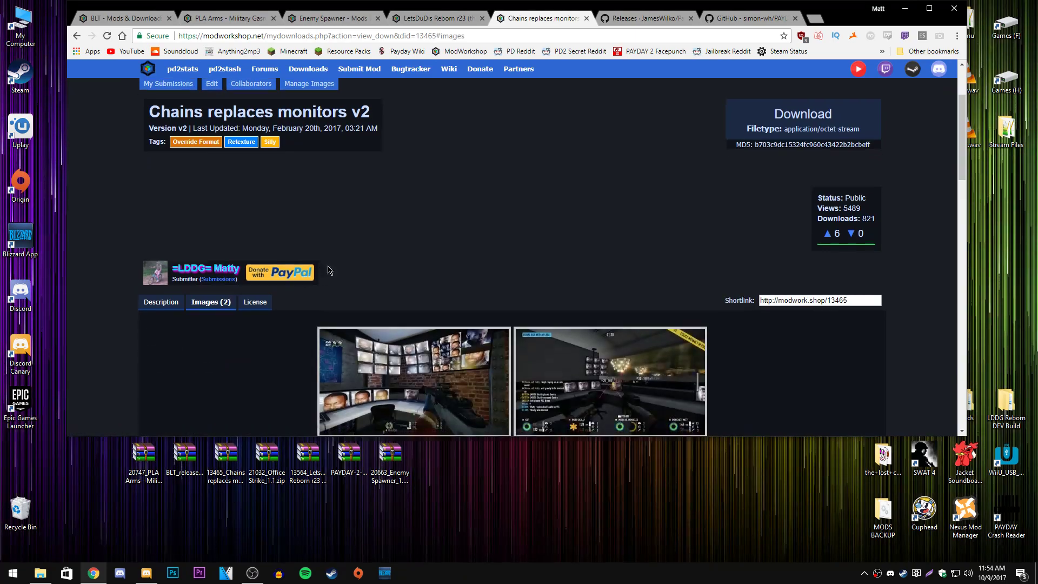
Step: View the first preview image of Chains replaces monitors v2 enlarged, close it and minimize the browser
scroll(322, 276, down, 2)
click(455, 287)
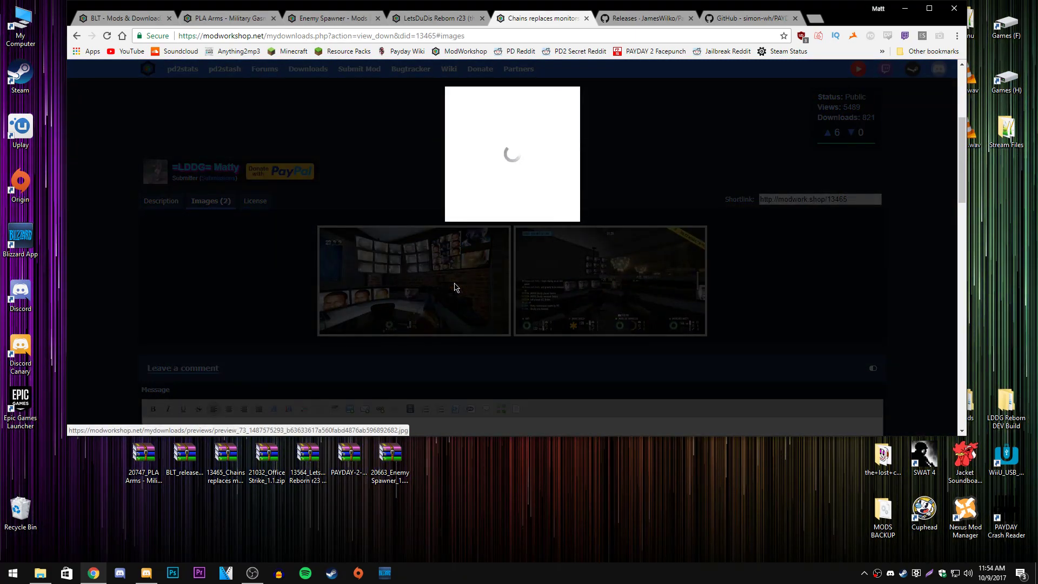
click(810, 186)
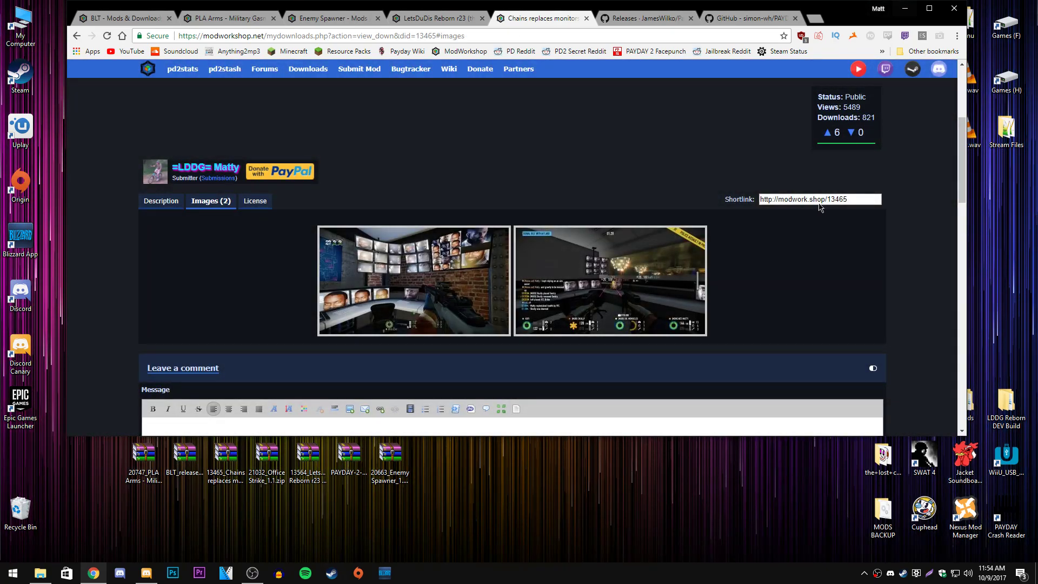
scroll(835, 177, up, 4)
click(905, 8)
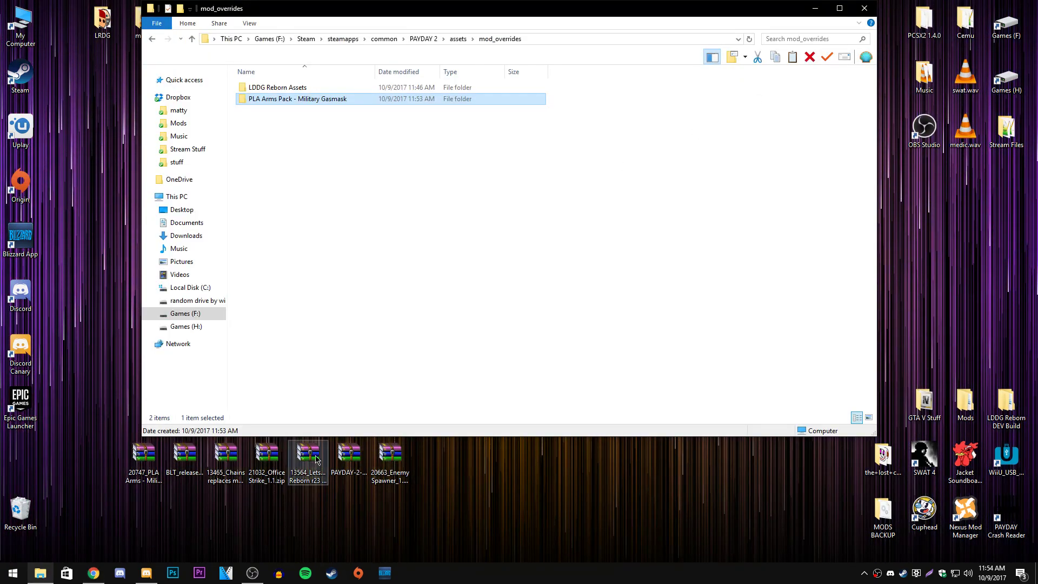
Step: Open the 13465_Chains replaces monitors v2 archive in WinRAR and inspect the contents of its ey CHANGE folder
click(214, 460)
double_click(213, 460)
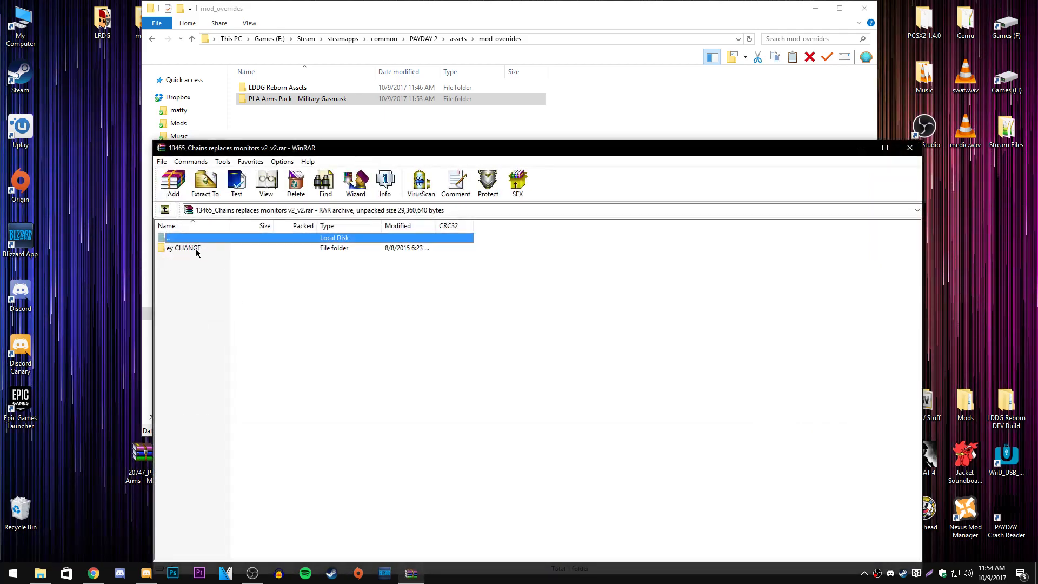
double_click(194, 250)
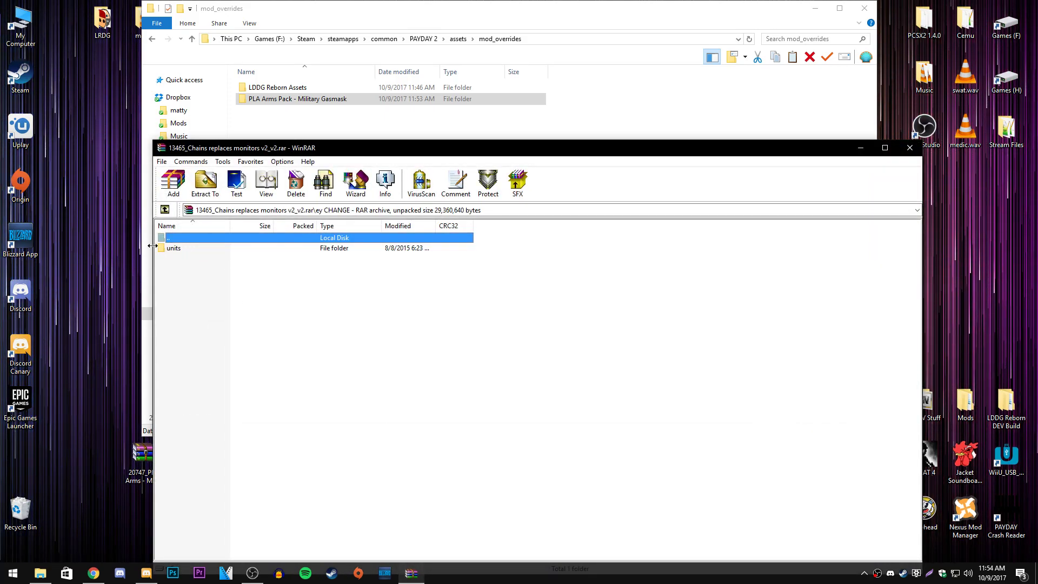
drag(274, 152, 470, 169)
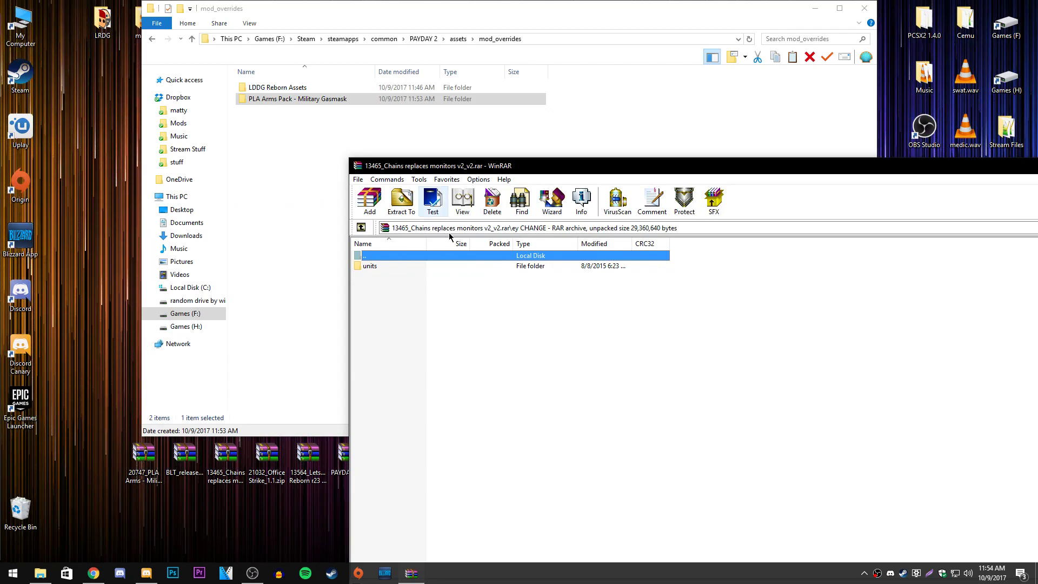
double_click(373, 257)
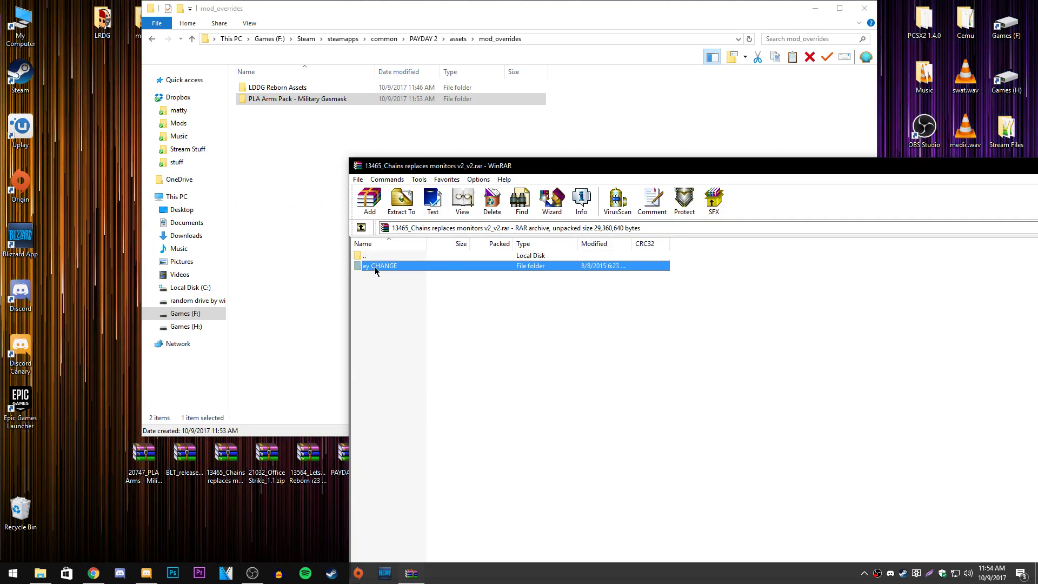
double_click(375, 267)
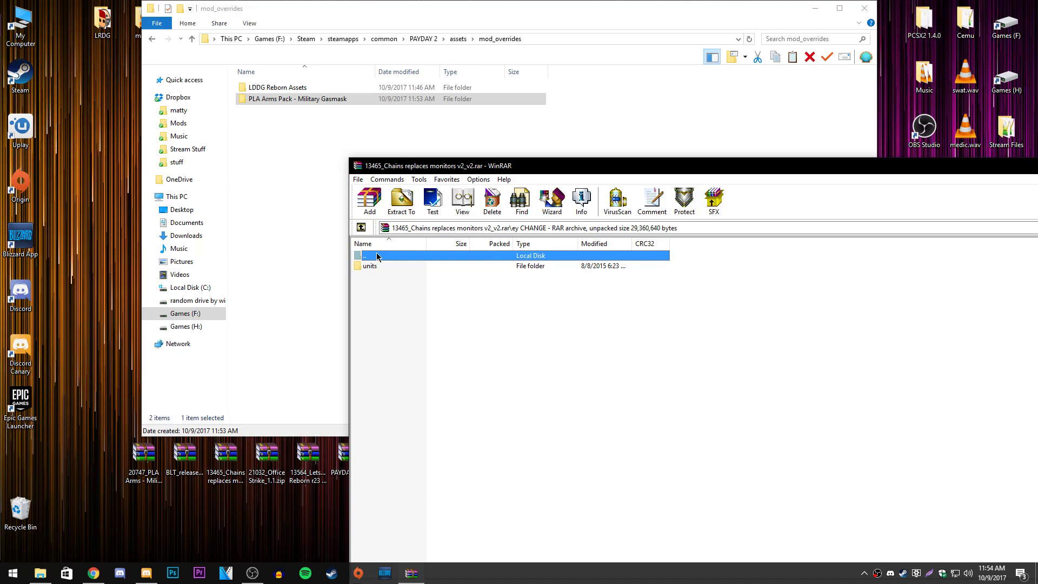
Step: Extract the ey CHANGE folder from the archive root into mod_overrides and close the archive
double_click(377, 257)
drag(385, 265, 291, 248)
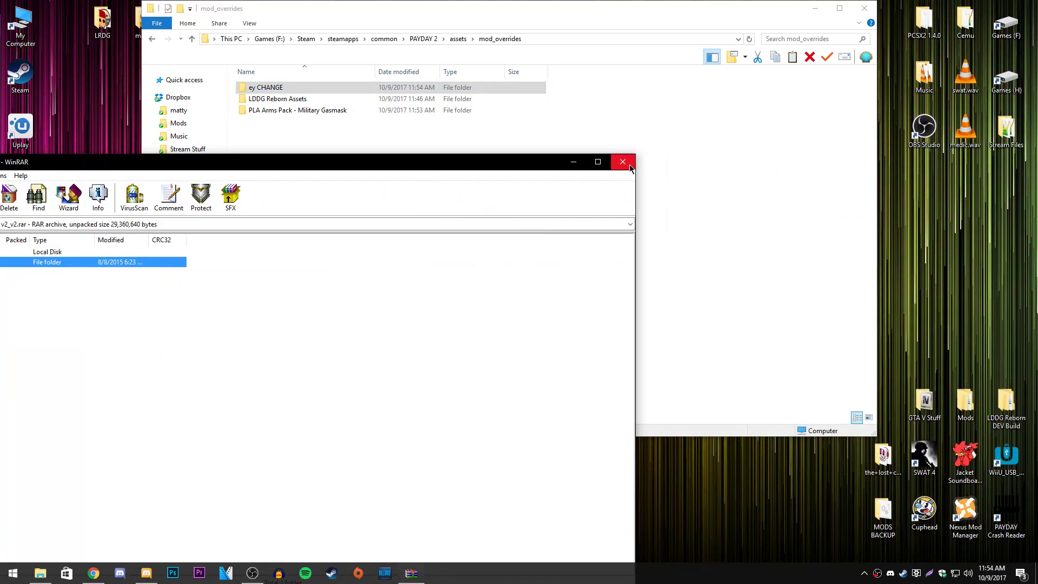
click(620, 160)
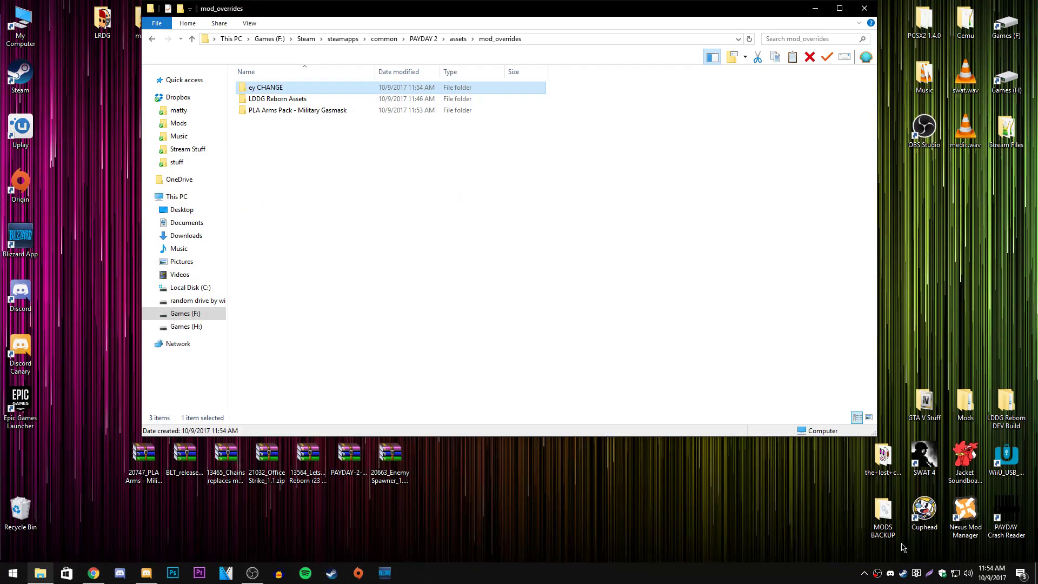
Step: Launch PAYDAY 2 through Steam and continue to the game's main menu
right_click(903, 574)
click(919, 385)
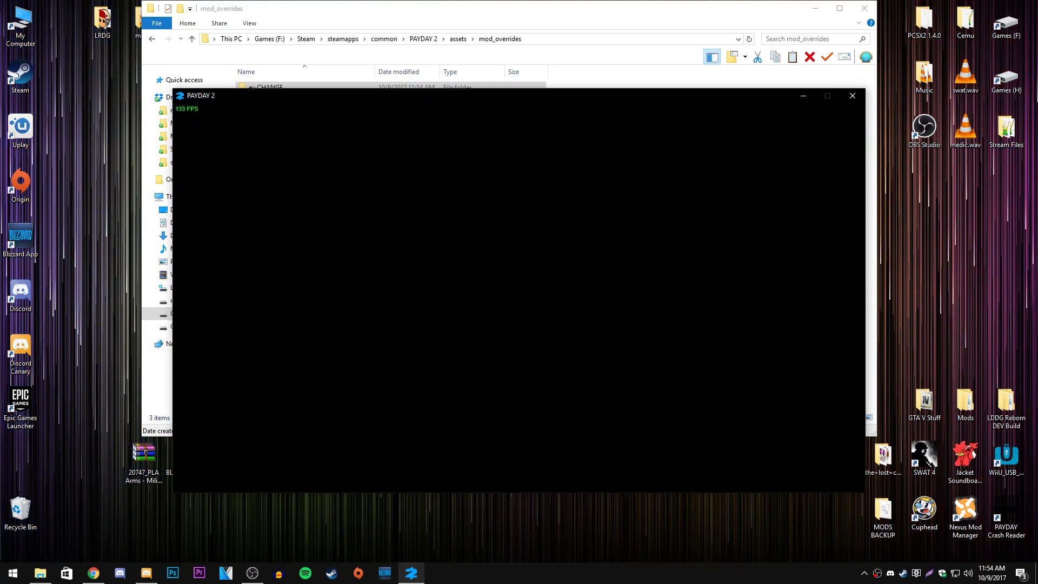
key(Return)
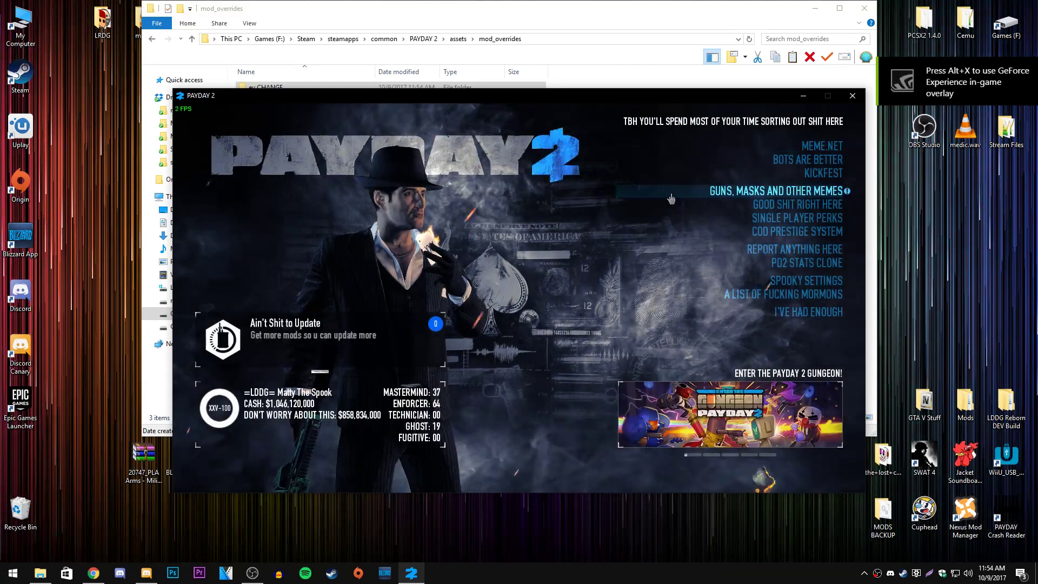
Step: Assemble the modded Military Gasmask in a free mask slot on page 5, equip it and return to the main menu
click(701, 192)
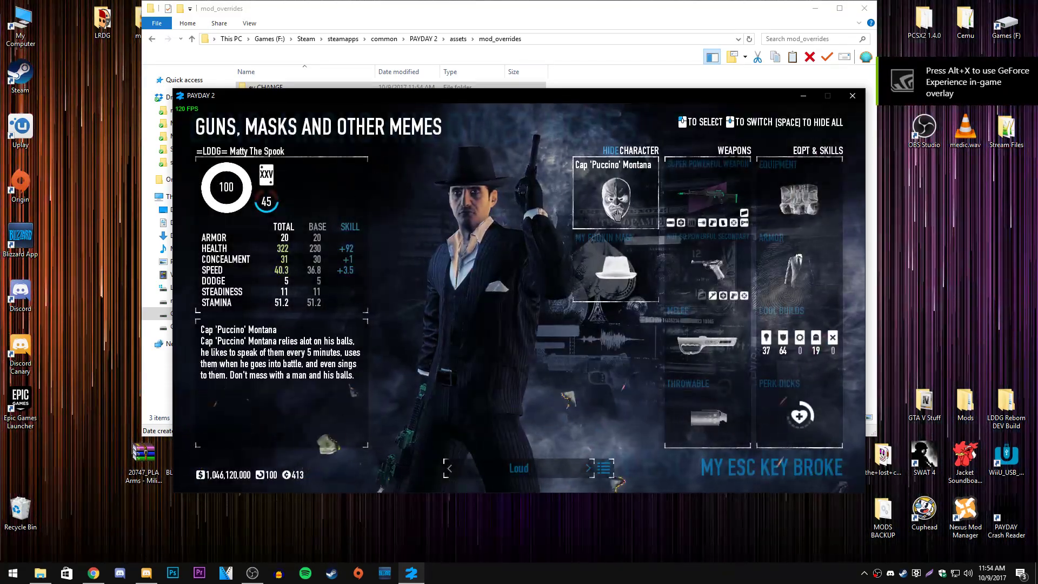
click(622, 262)
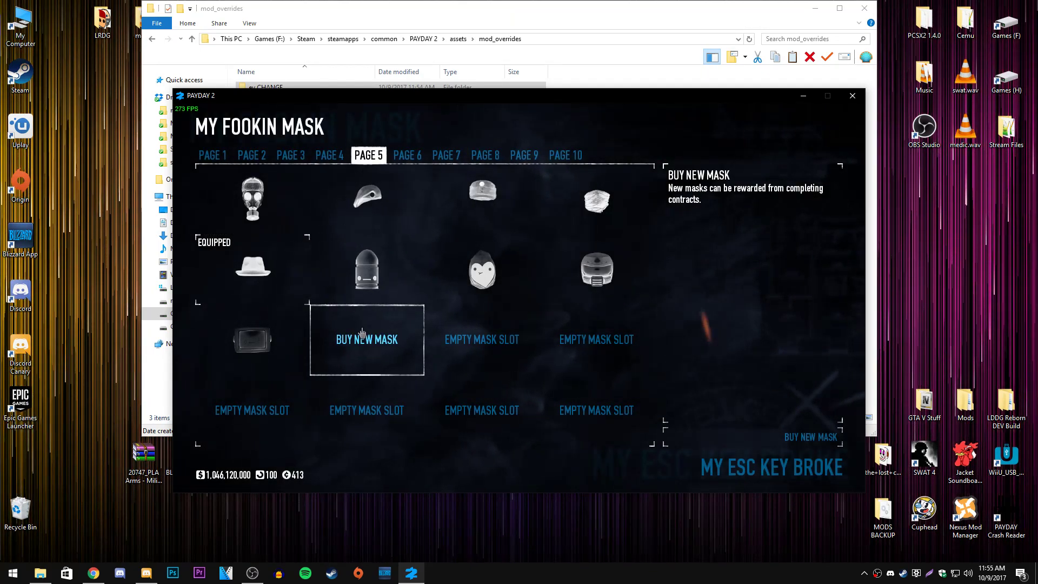
click(355, 339)
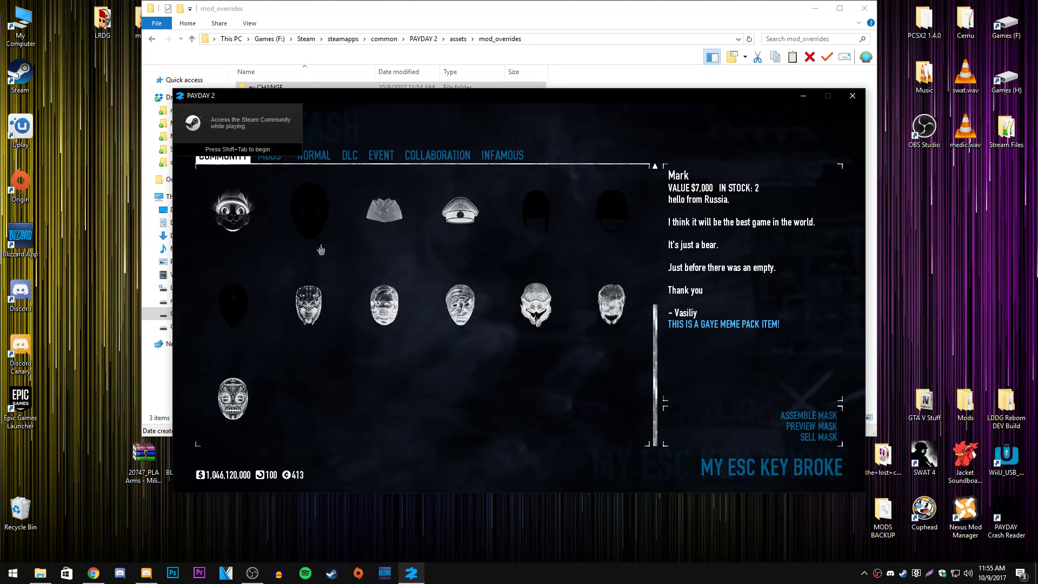
click(269, 156)
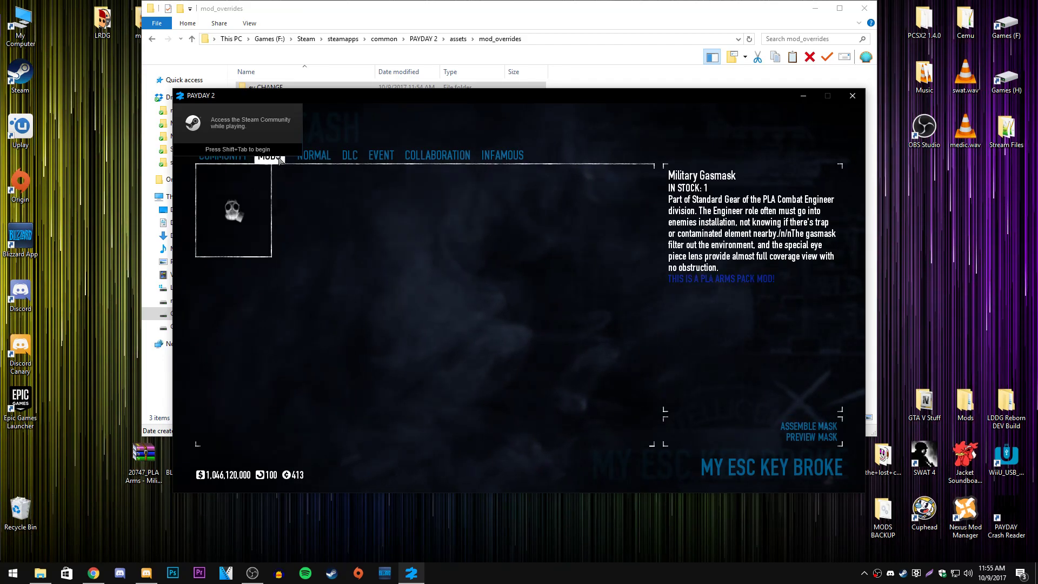
double_click(258, 224)
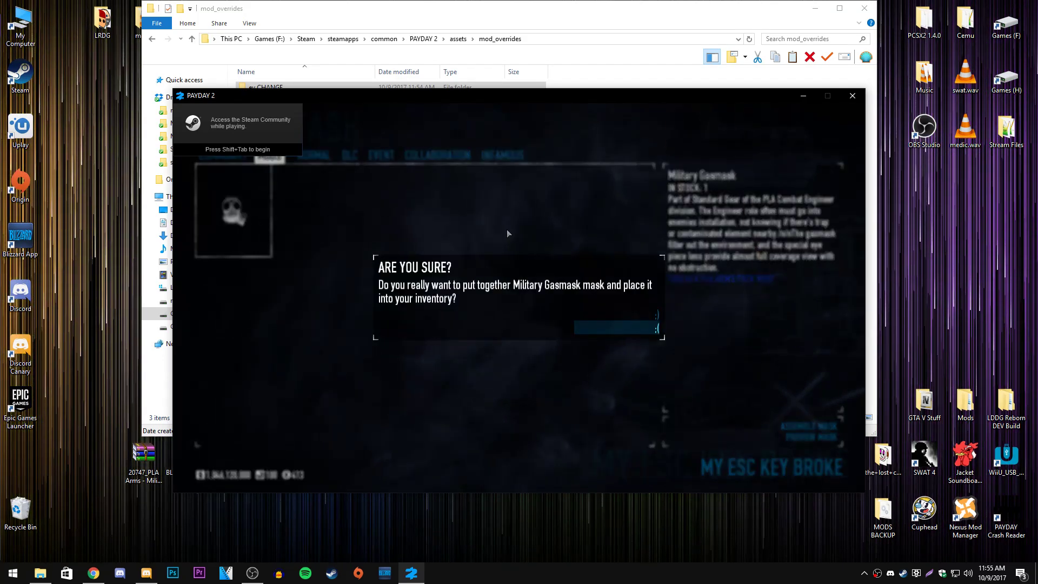
click(592, 316)
double_click(380, 350)
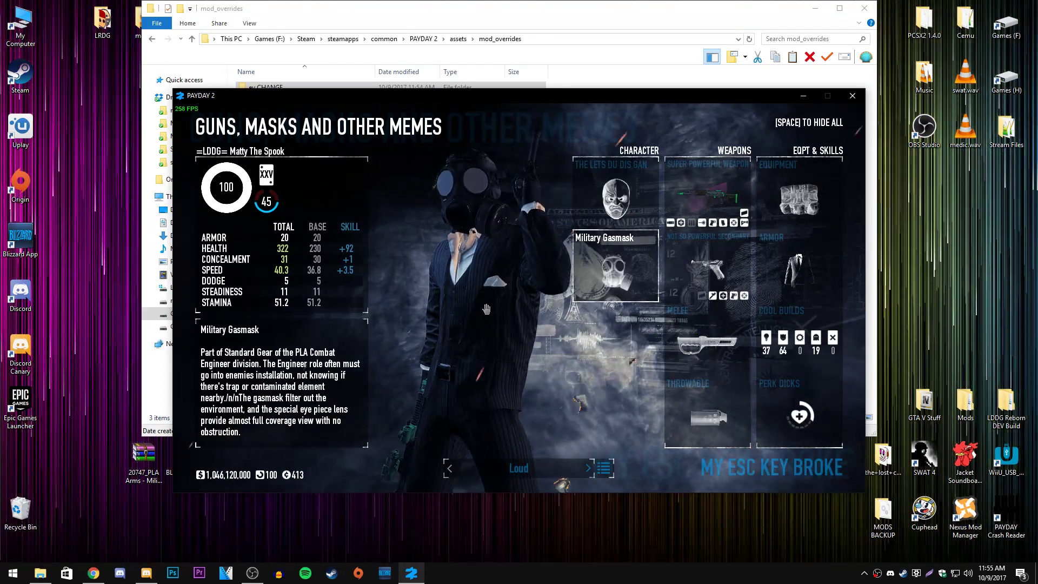
key(Escape)
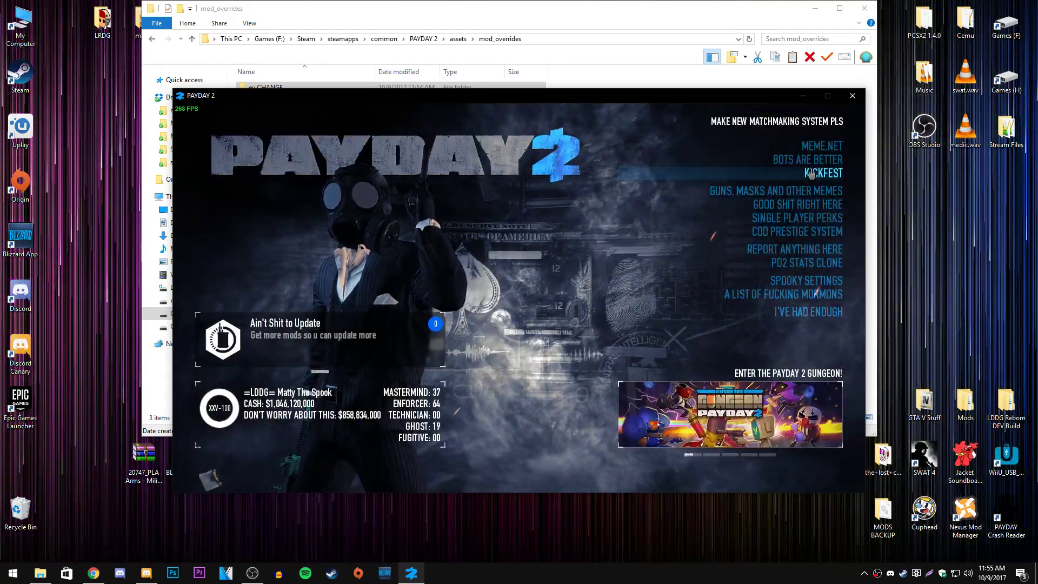
Step: Enter the safe house from the Kickfest menu entry and start the level
click(752, 169)
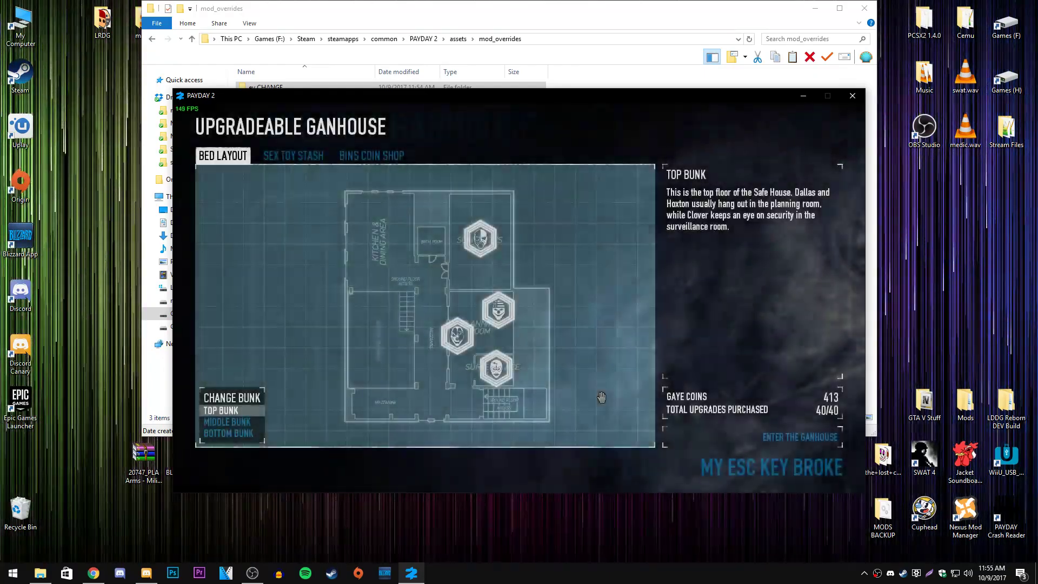
click(762, 436)
click(647, 320)
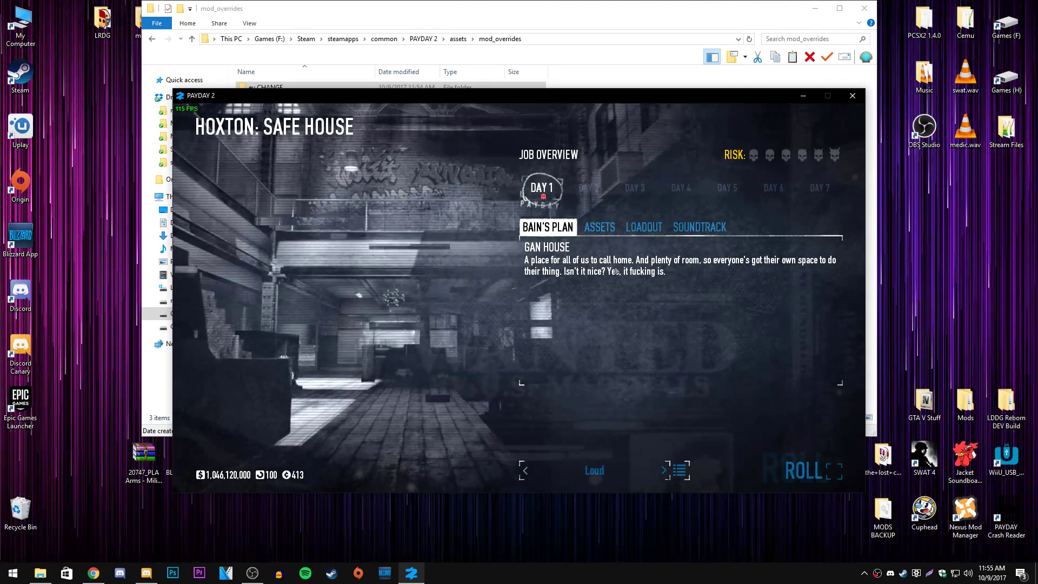
key(Return)
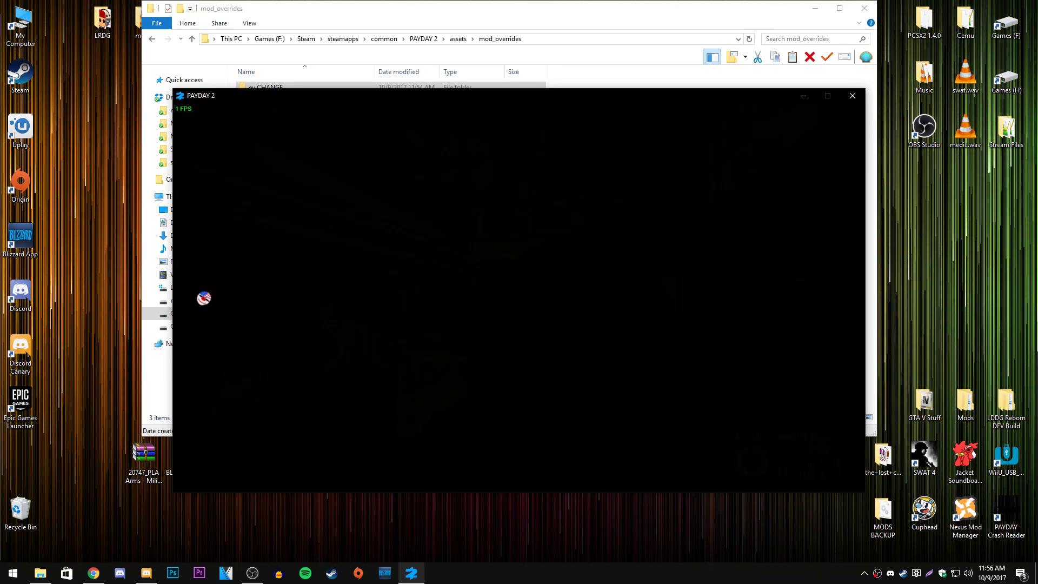
Step: Walk upstairs to the safe house surveillance room, examine the monitors for the replaced textures, and quit the game
key(w)
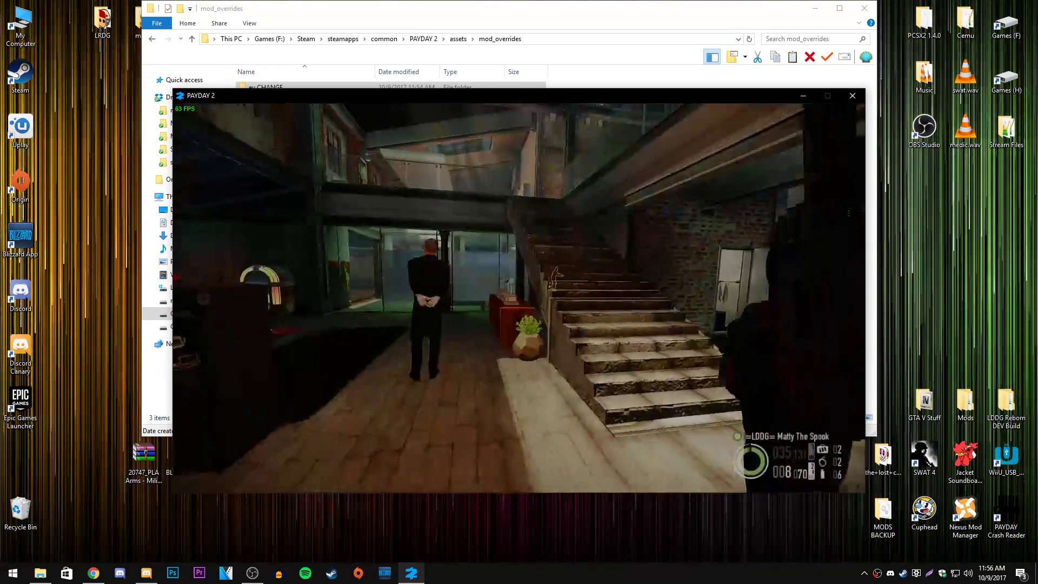
key(w)
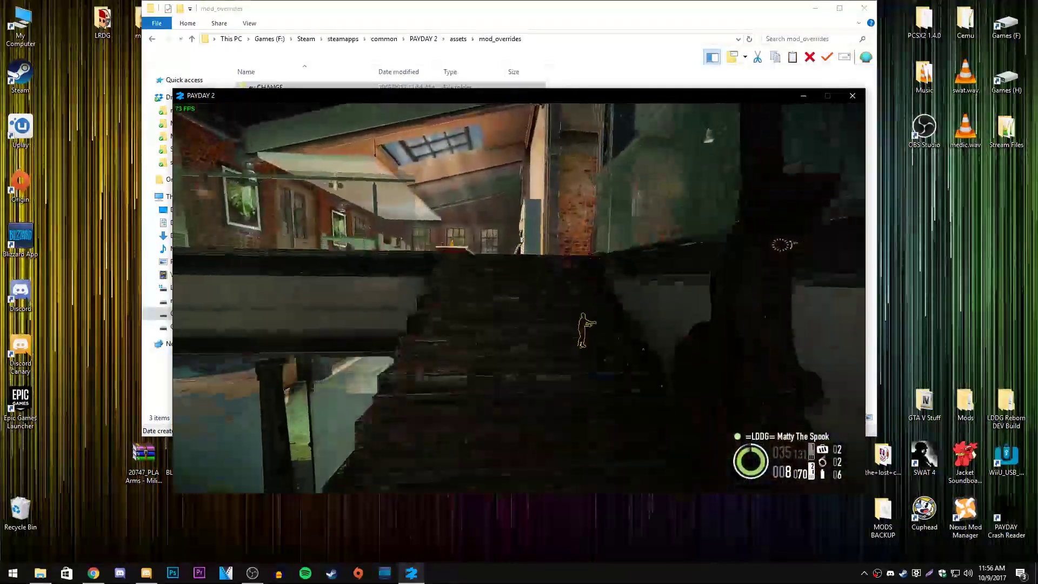
key(w)
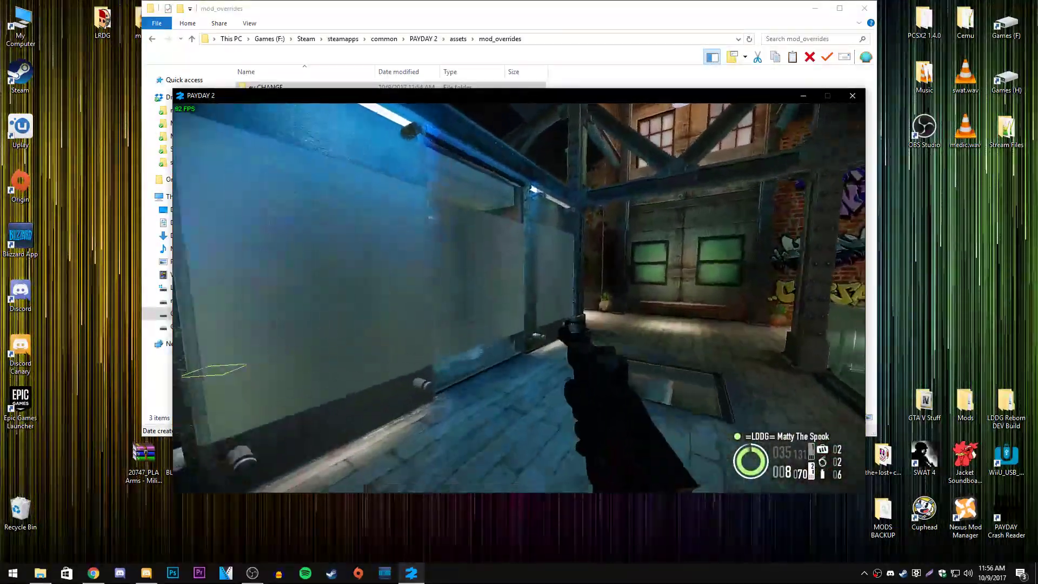
click(519, 298)
key(w)
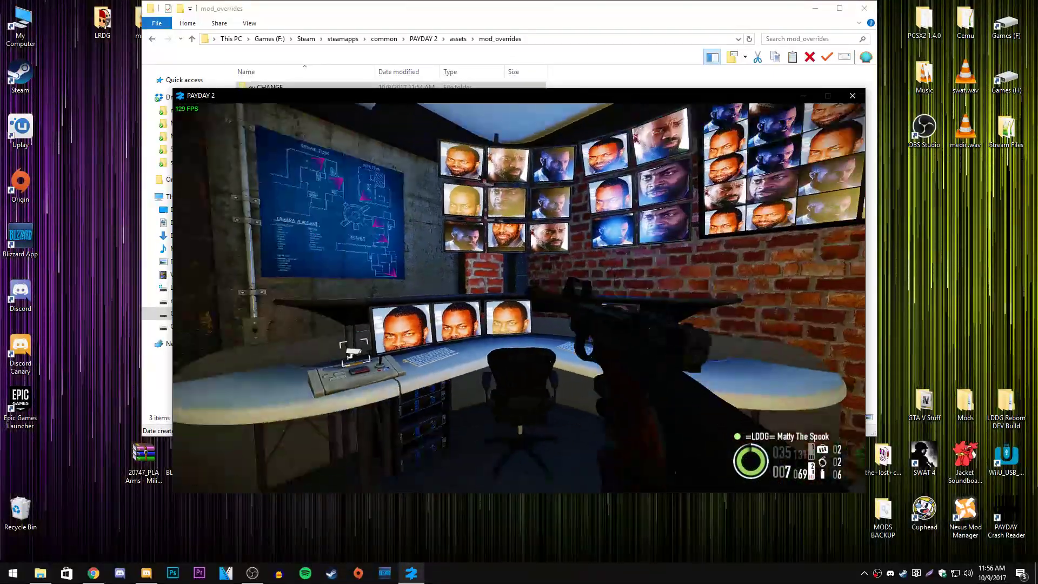
right_click(520, 298)
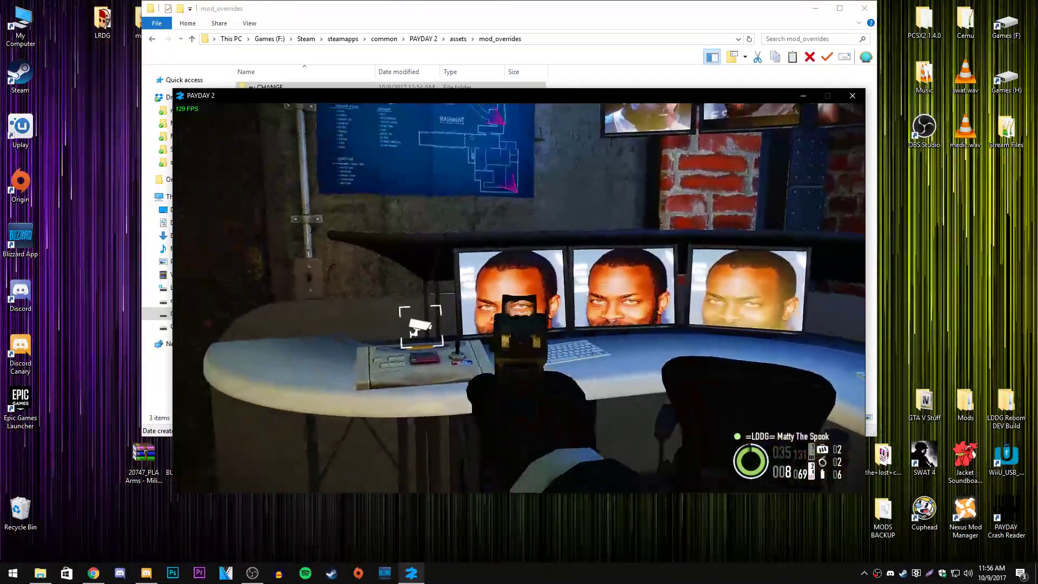
click(519, 298)
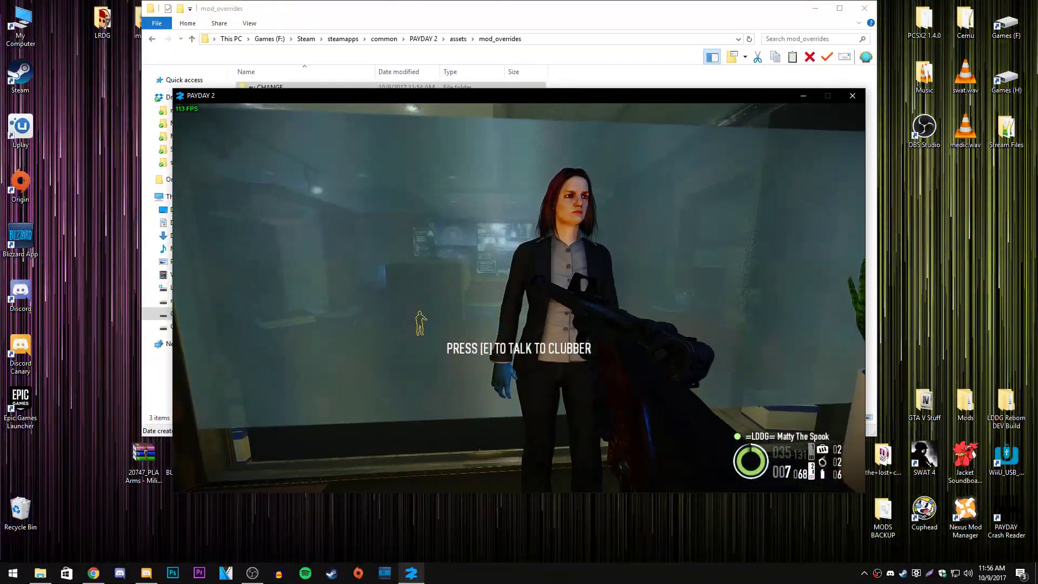
key(s)
key(w)
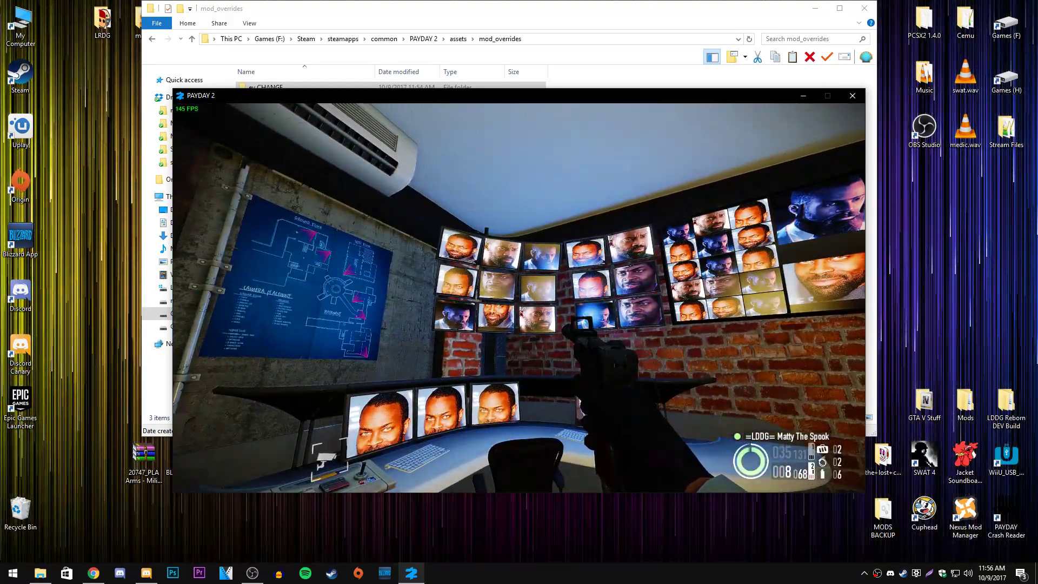
key(alt+F4)
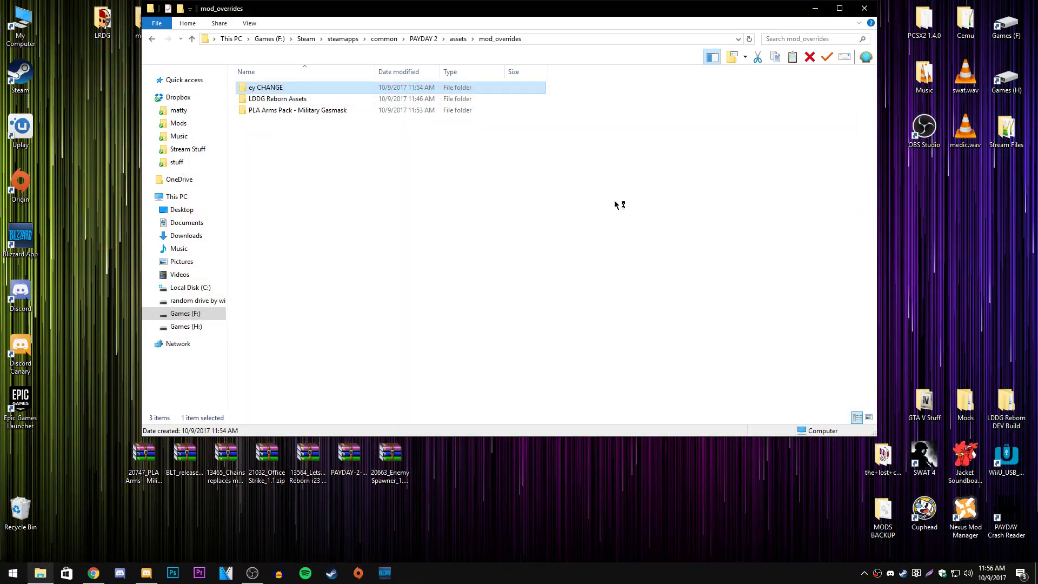
Step: Review the contents of the mod_overrides, mods and Maps folders, then return to the PAYDAY 2 game folder
click(339, 457)
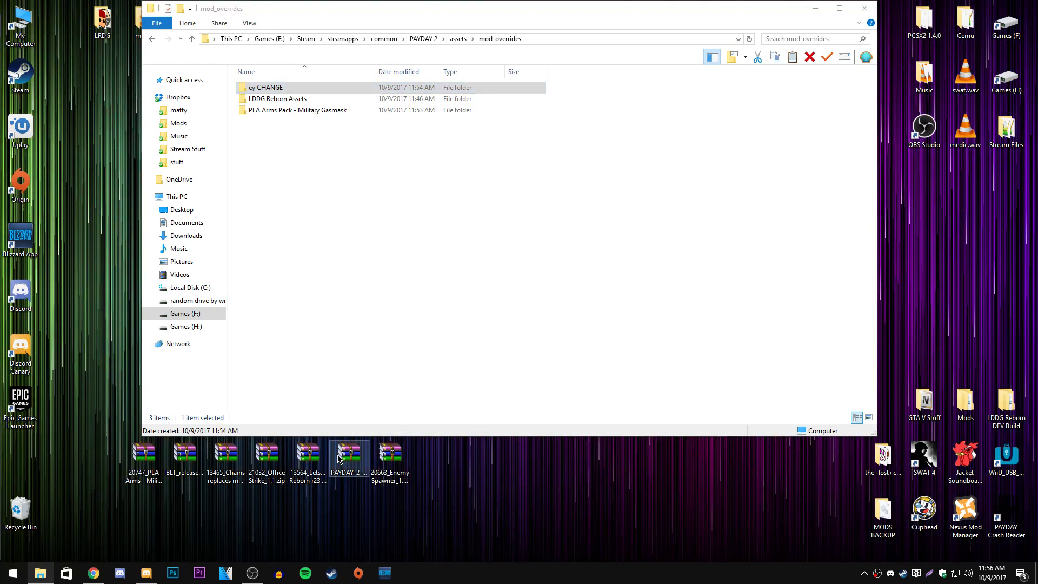
click(458, 39)
double_click(345, 101)
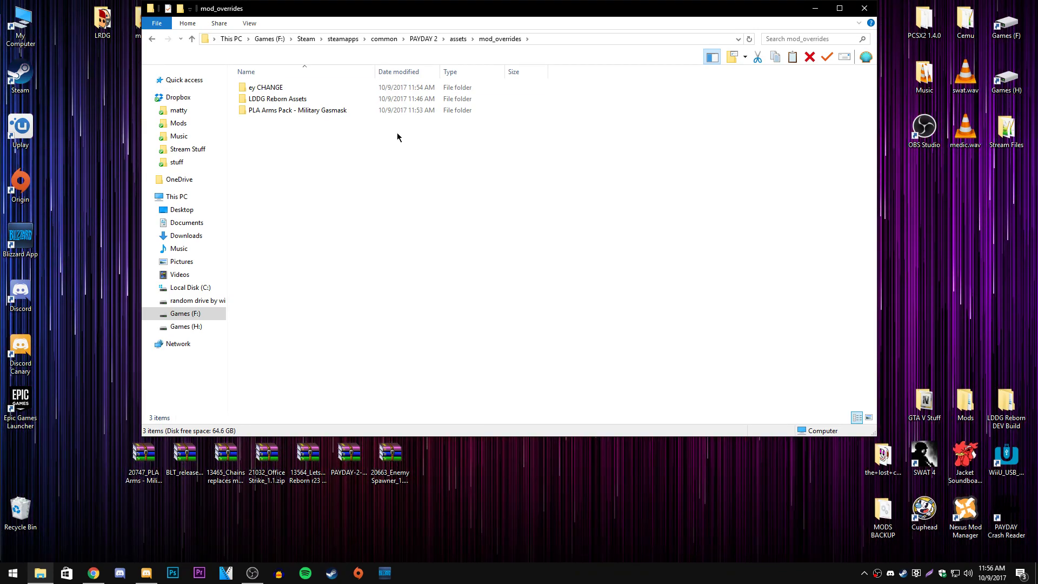
click(430, 36)
double_click(294, 119)
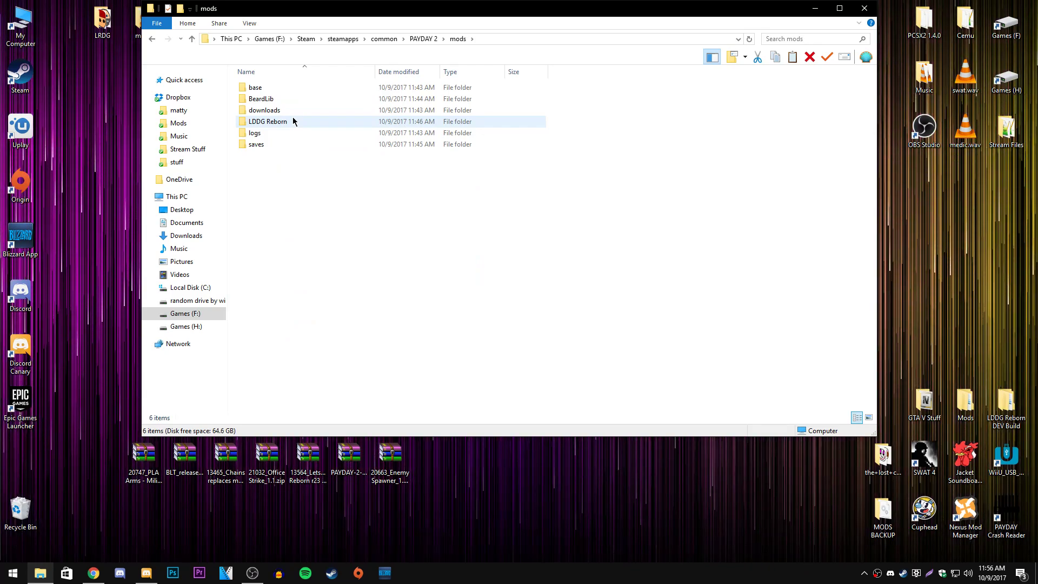
click(423, 39)
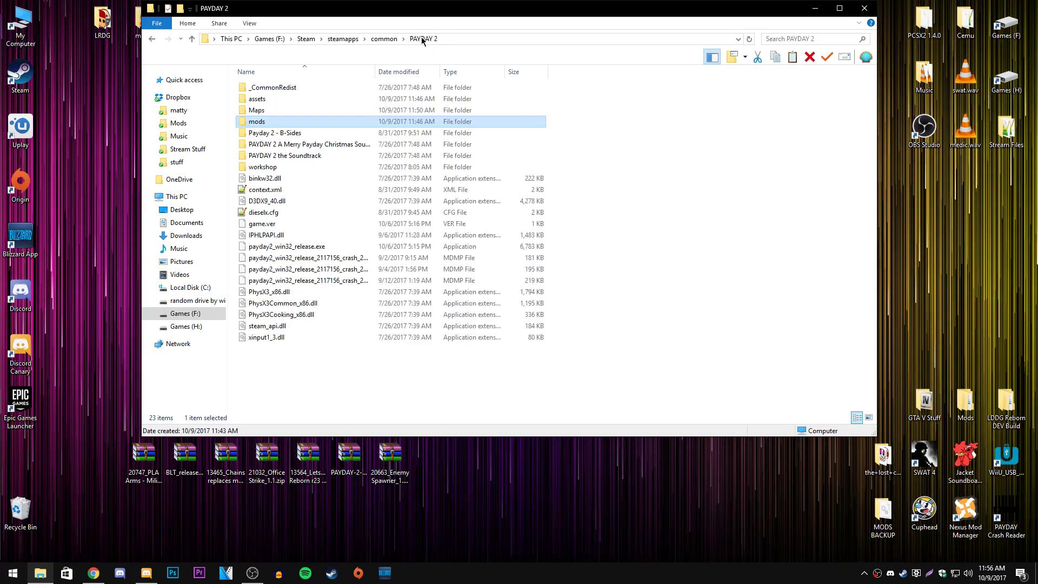
double_click(262, 110)
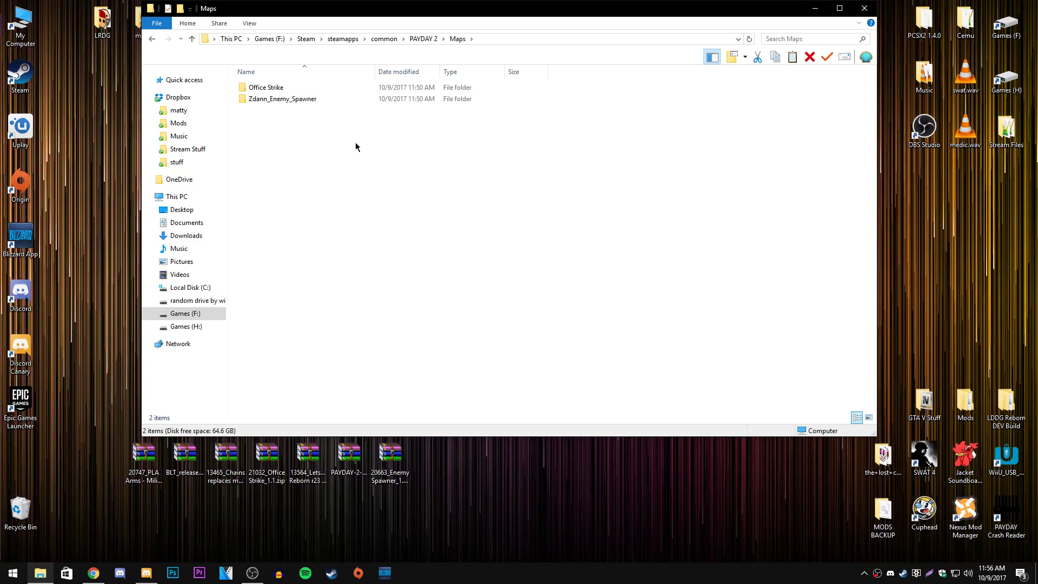
click(422, 39)
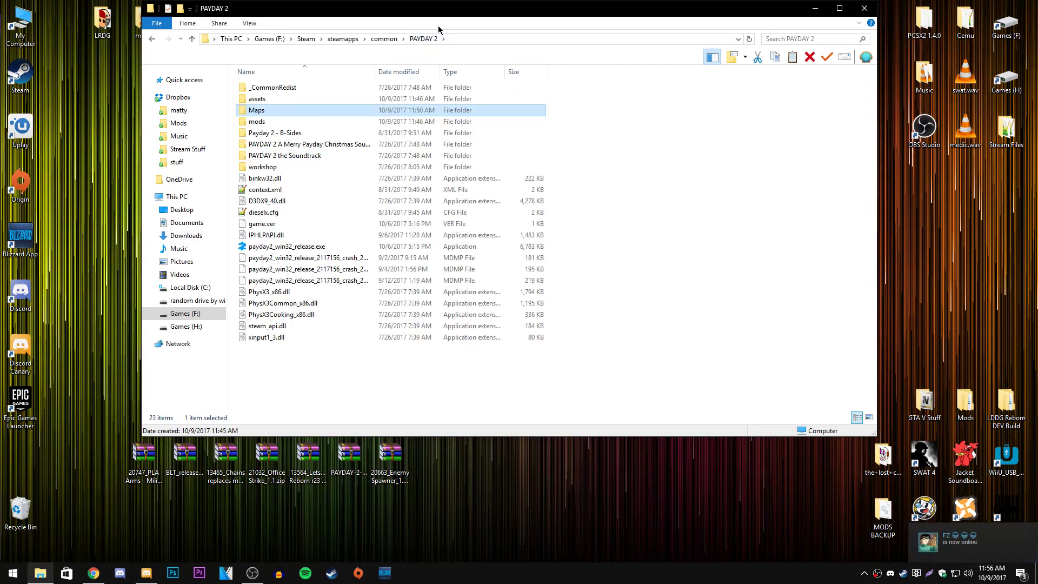
mouse_move(449, 20)
mouse_down()
mouse_move(420, 21)
mouse_move(444, 18)
mouse_up()
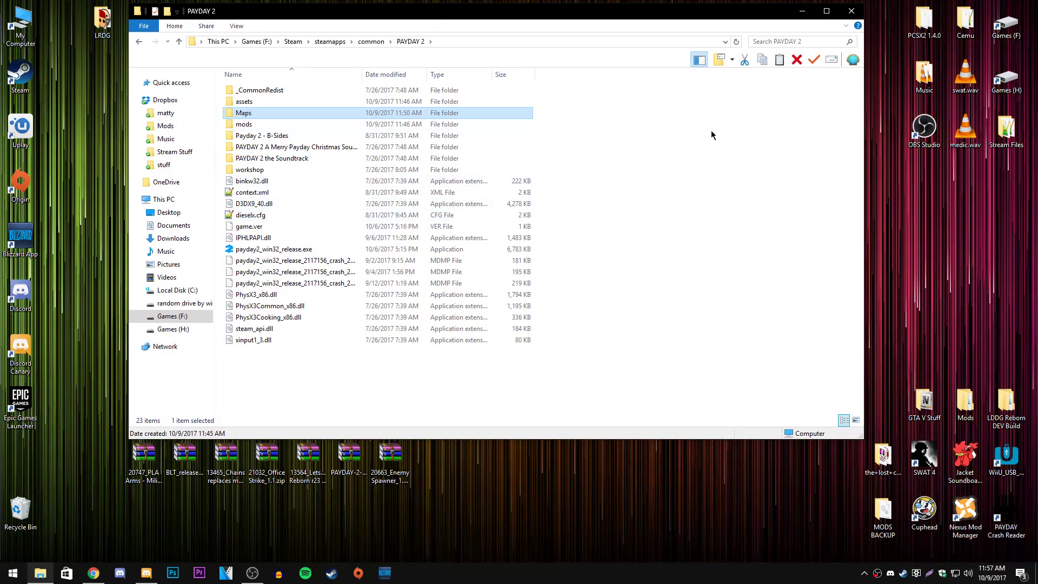
drag(588, 358, 330, 98)
drag(637, 377, 288, 84)
click(621, 202)
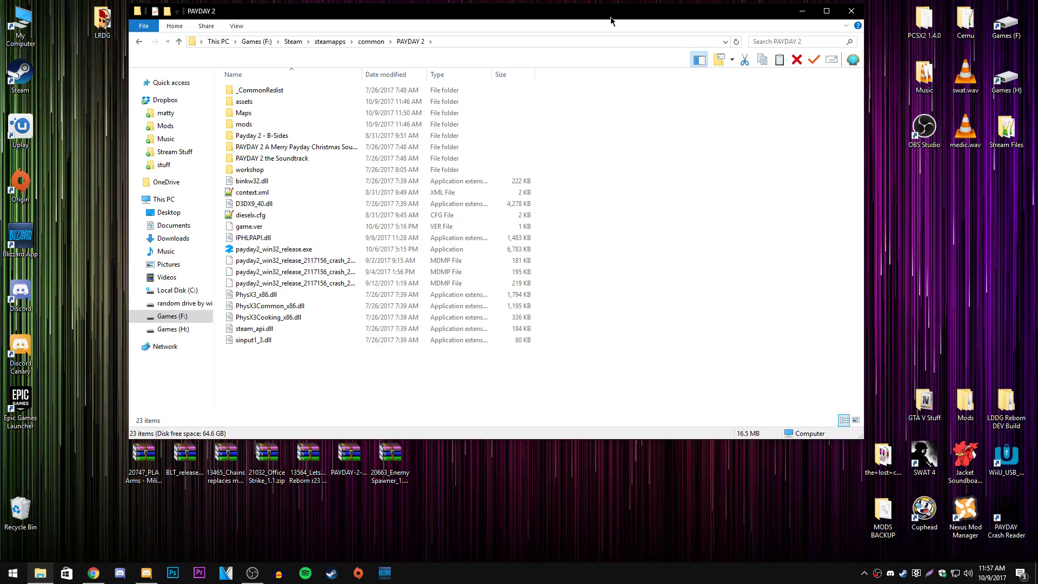
Step: Look through the mods folder once more and go back to the PAYDAY 2 folder
double_click(301, 125)
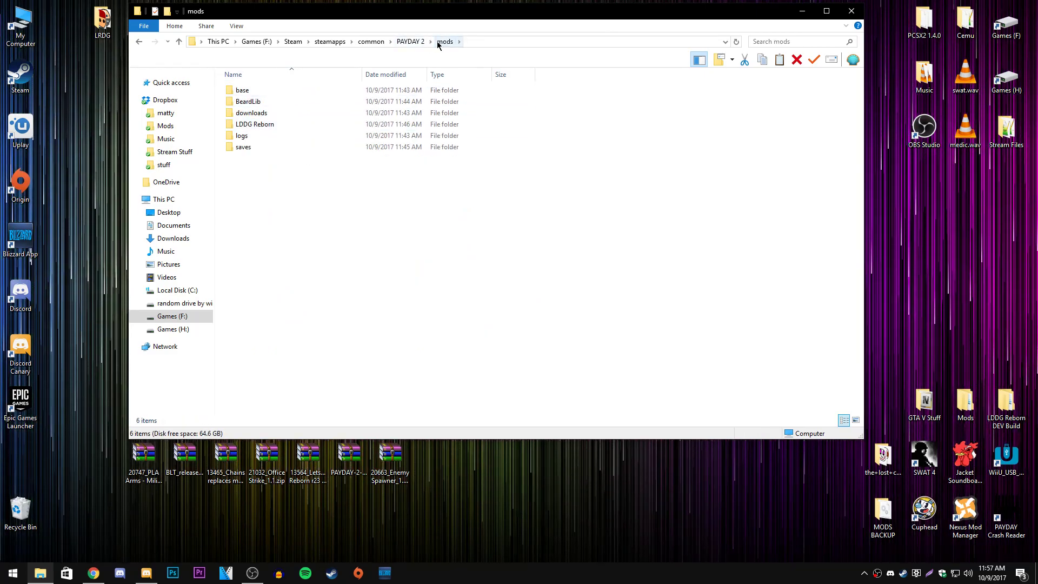
drag(279, 265, 242, 4)
click(400, 297)
drag(481, 469, 166, 55)
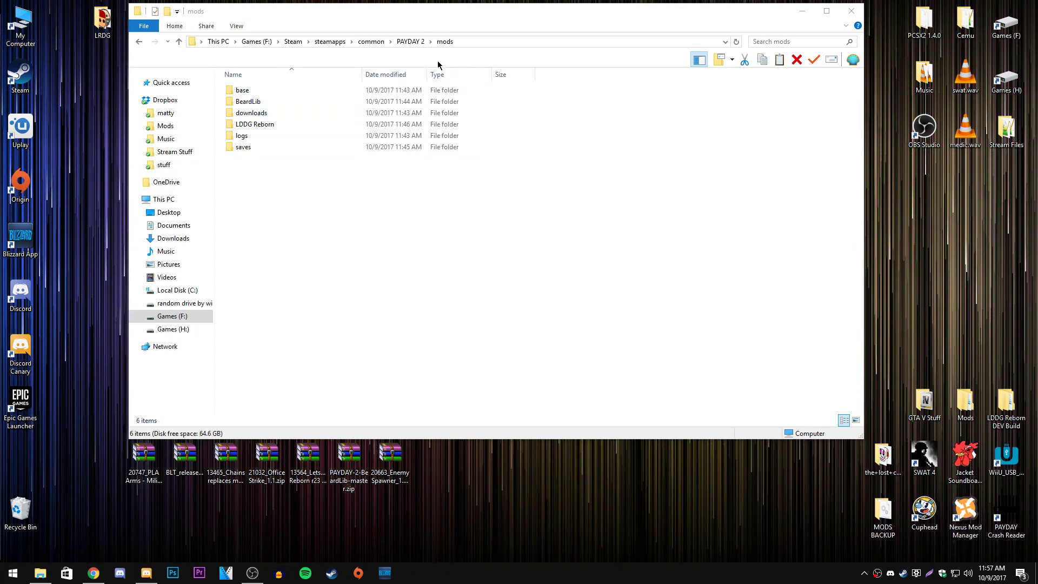
click(402, 42)
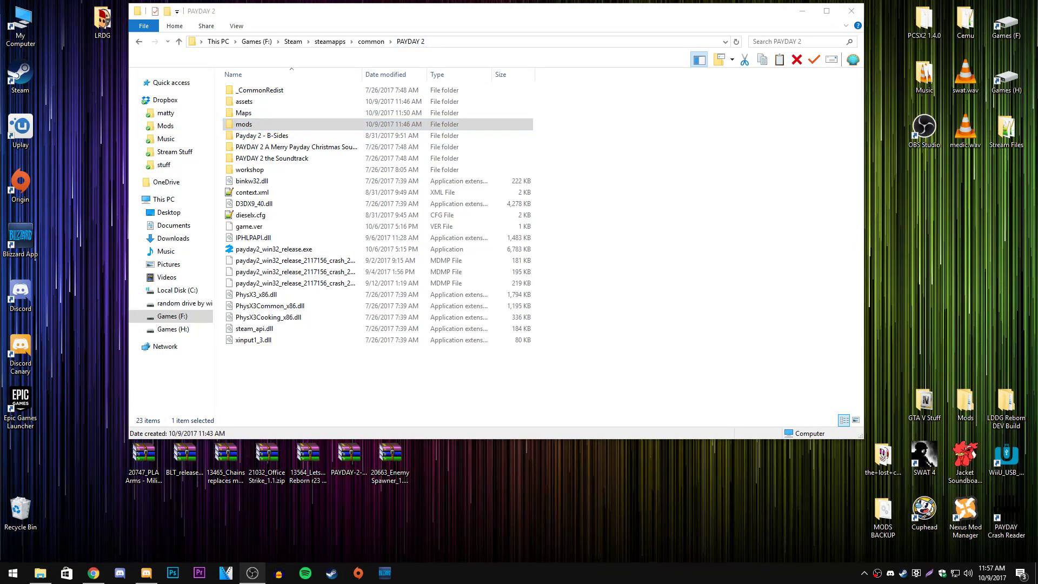